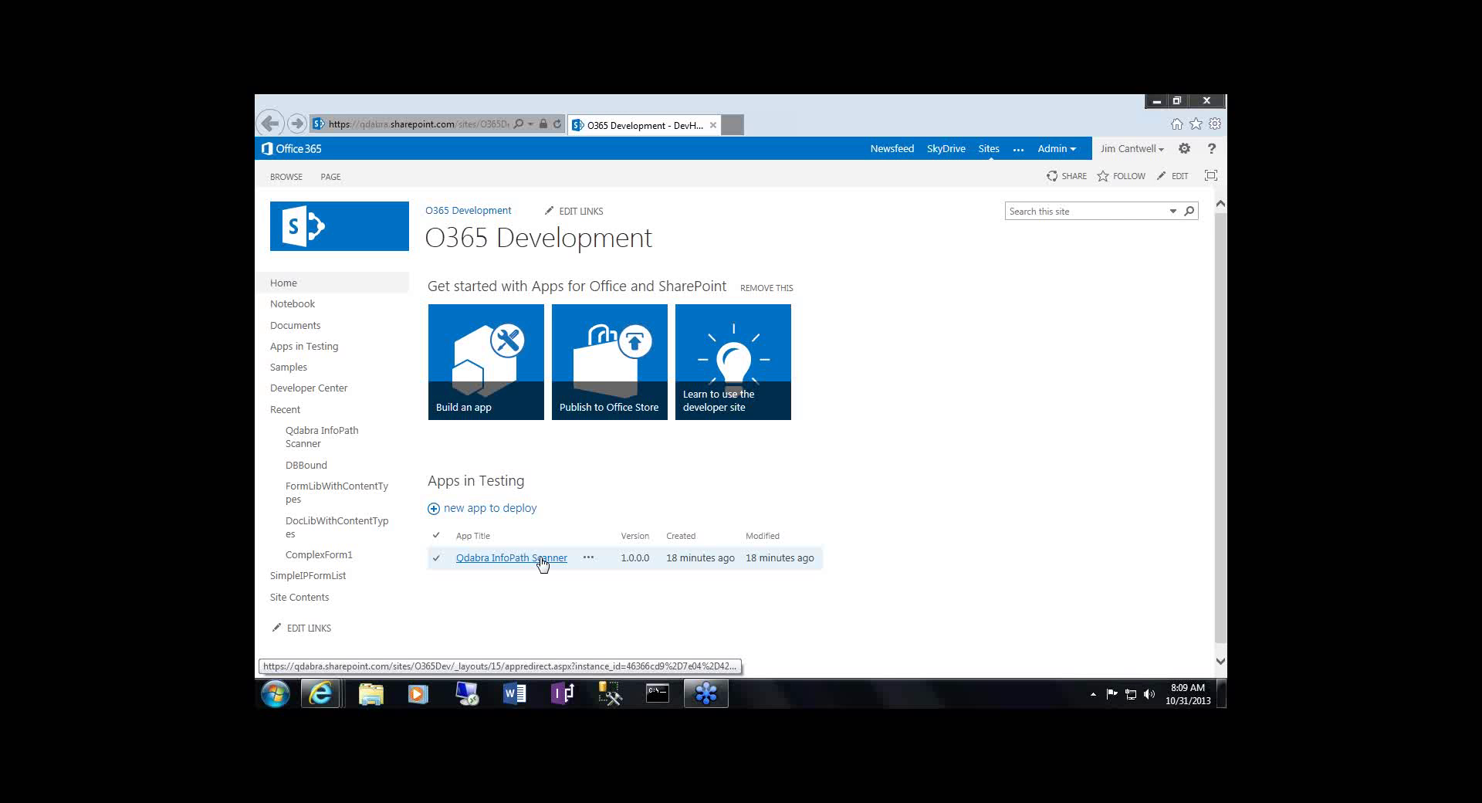
- Launch the Qdabra InfoPath Scanner from Apps in Testing and refresh its lists of content types and libraries
{"action": "left_click", "coordinate": [540, 558]}
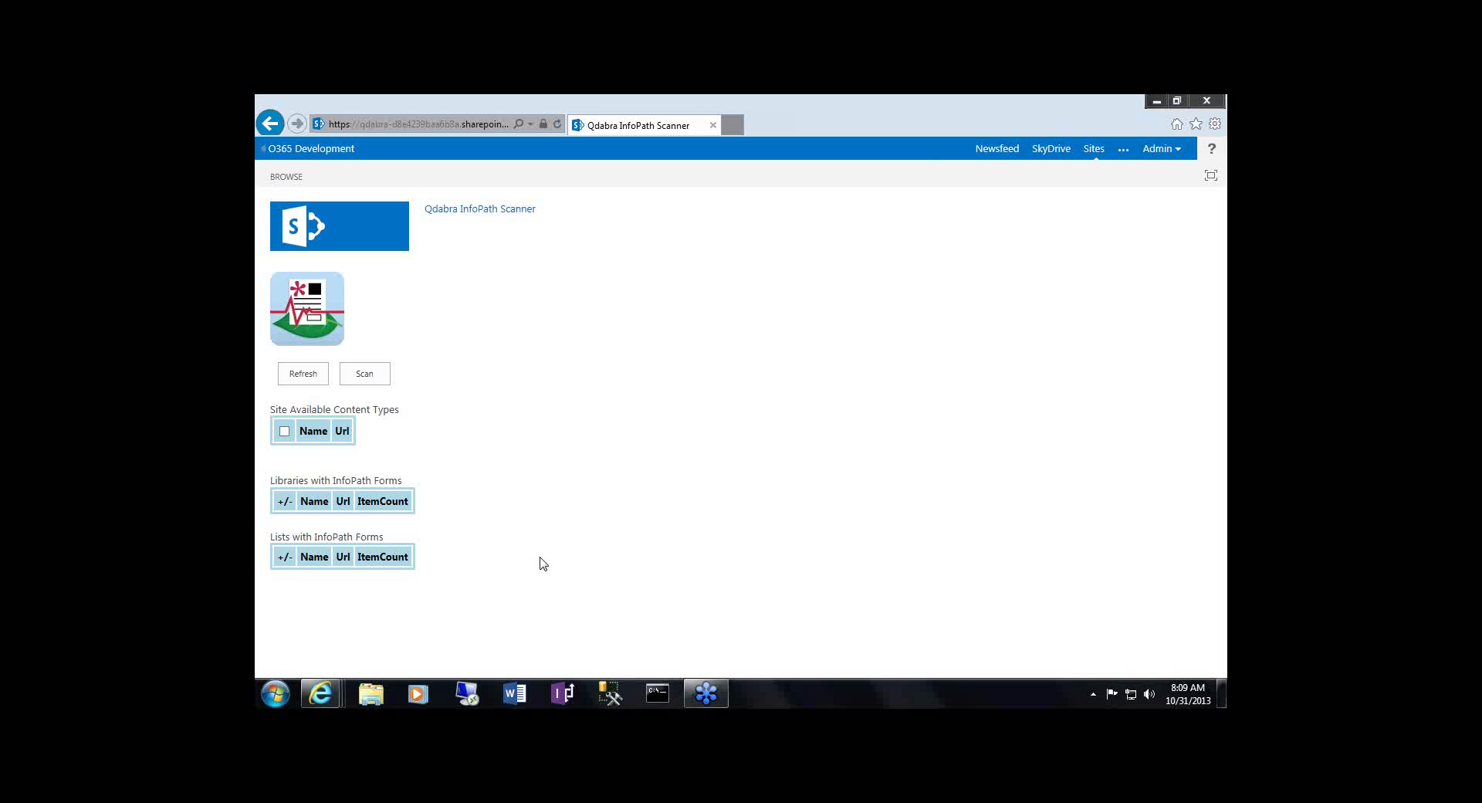
{"action": "left_click", "coordinate": [304, 373]}
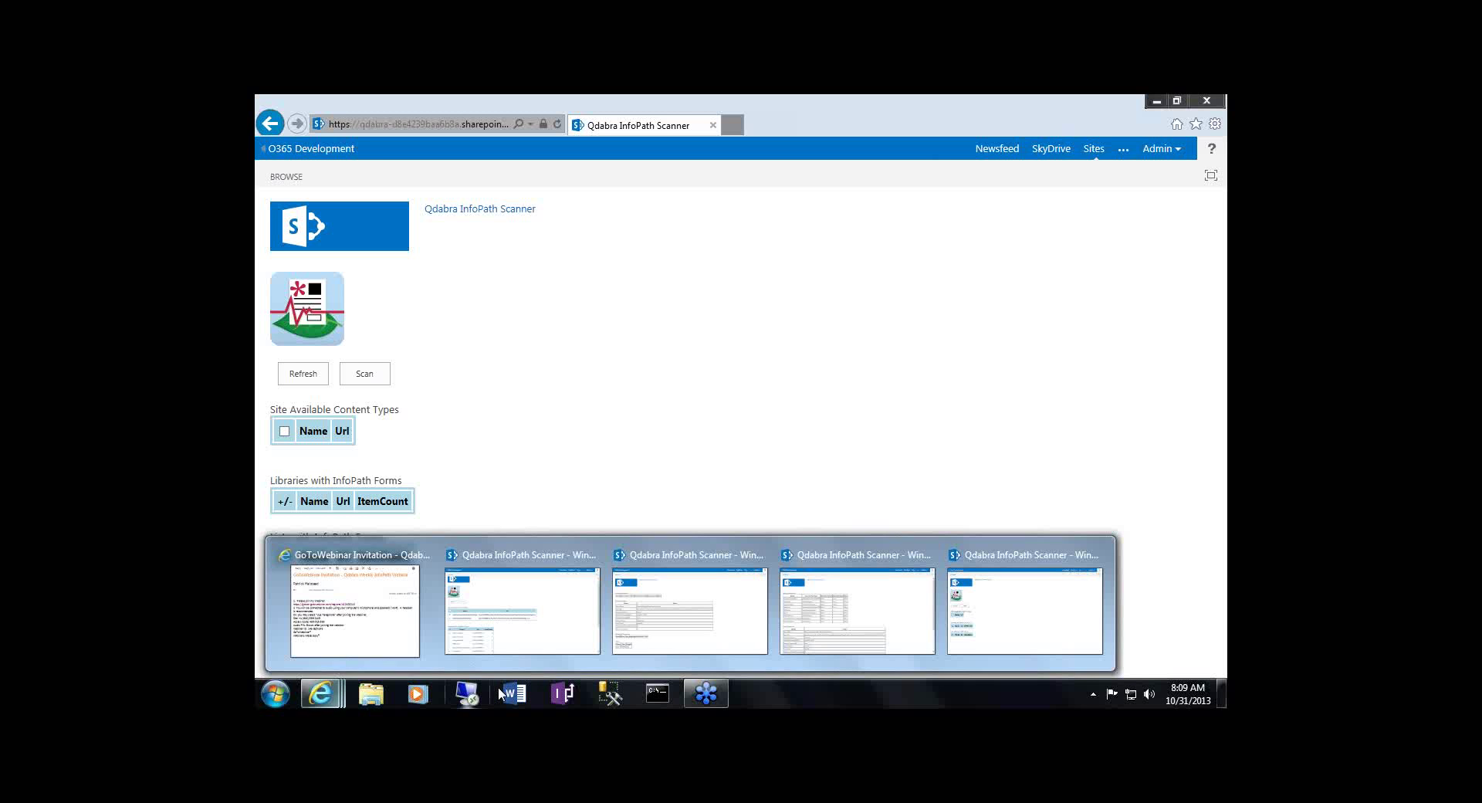
- Switch to the already populated InfoPath Scanner window and review the site's available content types and libraries with InfoPath forms
{"action": "mouse_move", "coordinate": [326, 692]}
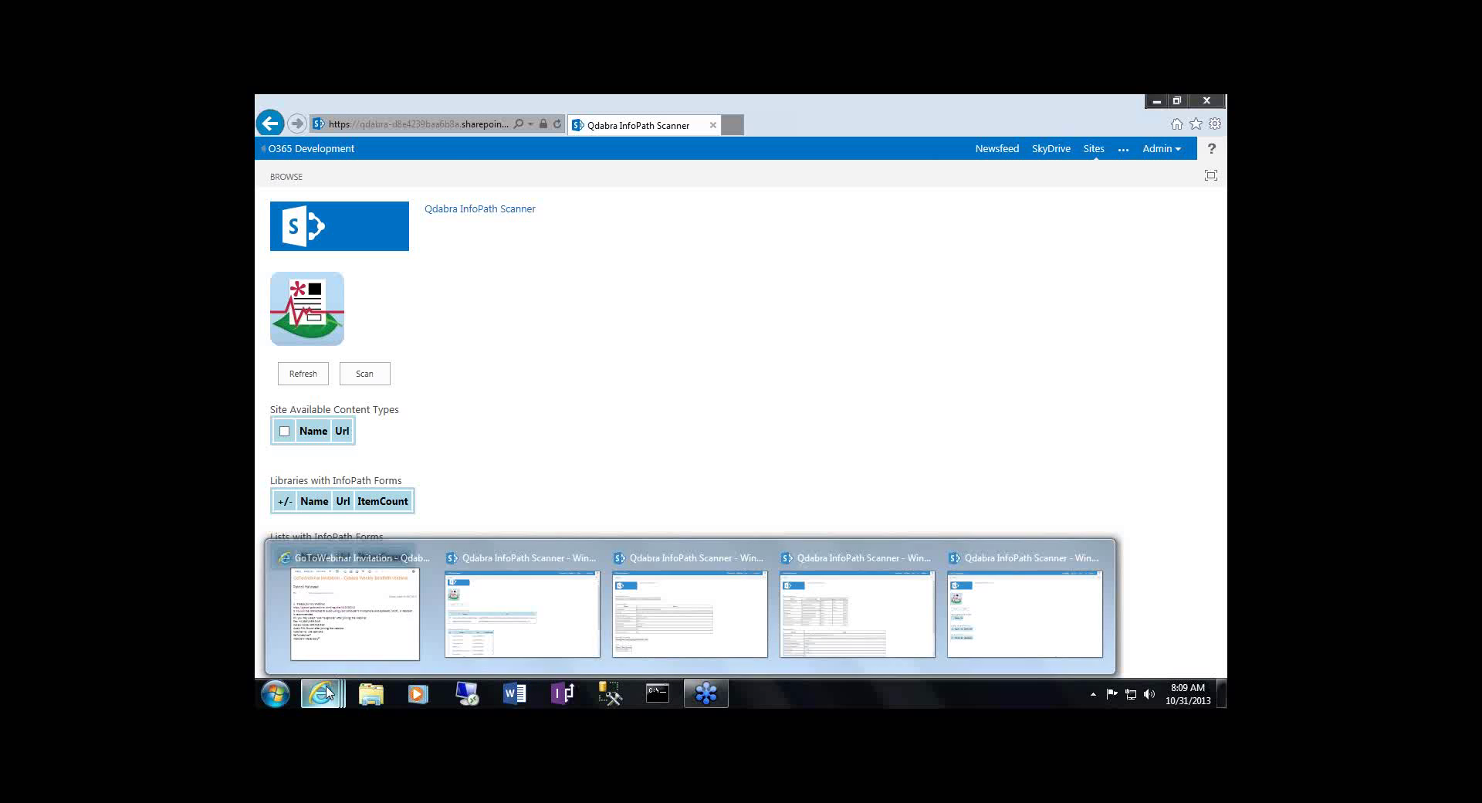
{"action": "left_click", "coordinate": [508, 650]}
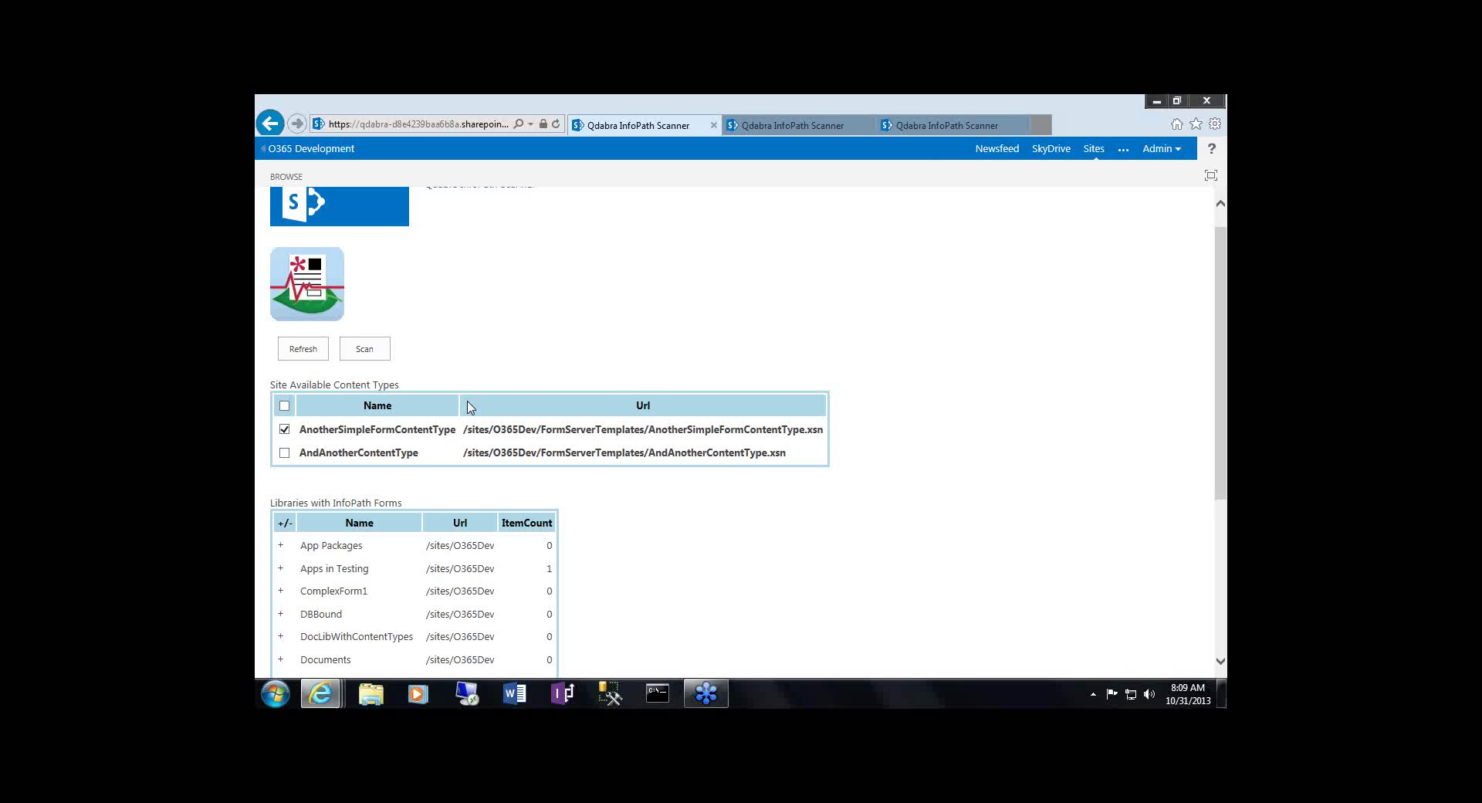
{"action": "scroll", "coordinate": [470, 407], "scroll_direction": "down", "scroll_amount": 2}
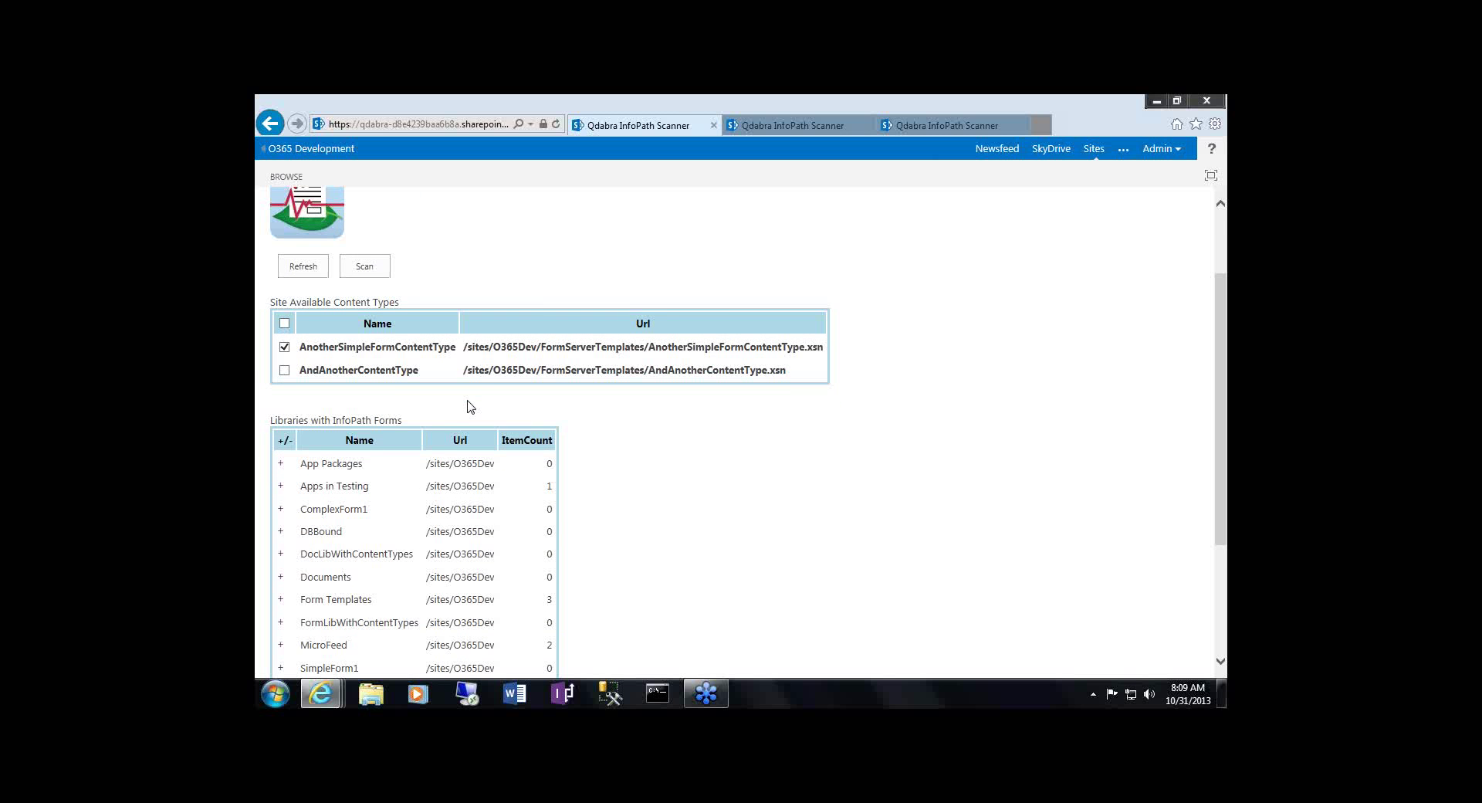
{"action": "scroll", "coordinate": [470, 407], "scroll_direction": "down", "scroll_amount": 1}
{"action": "scroll", "coordinate": [470, 406], "scroll_direction": "down", "scroll_amount": 4}
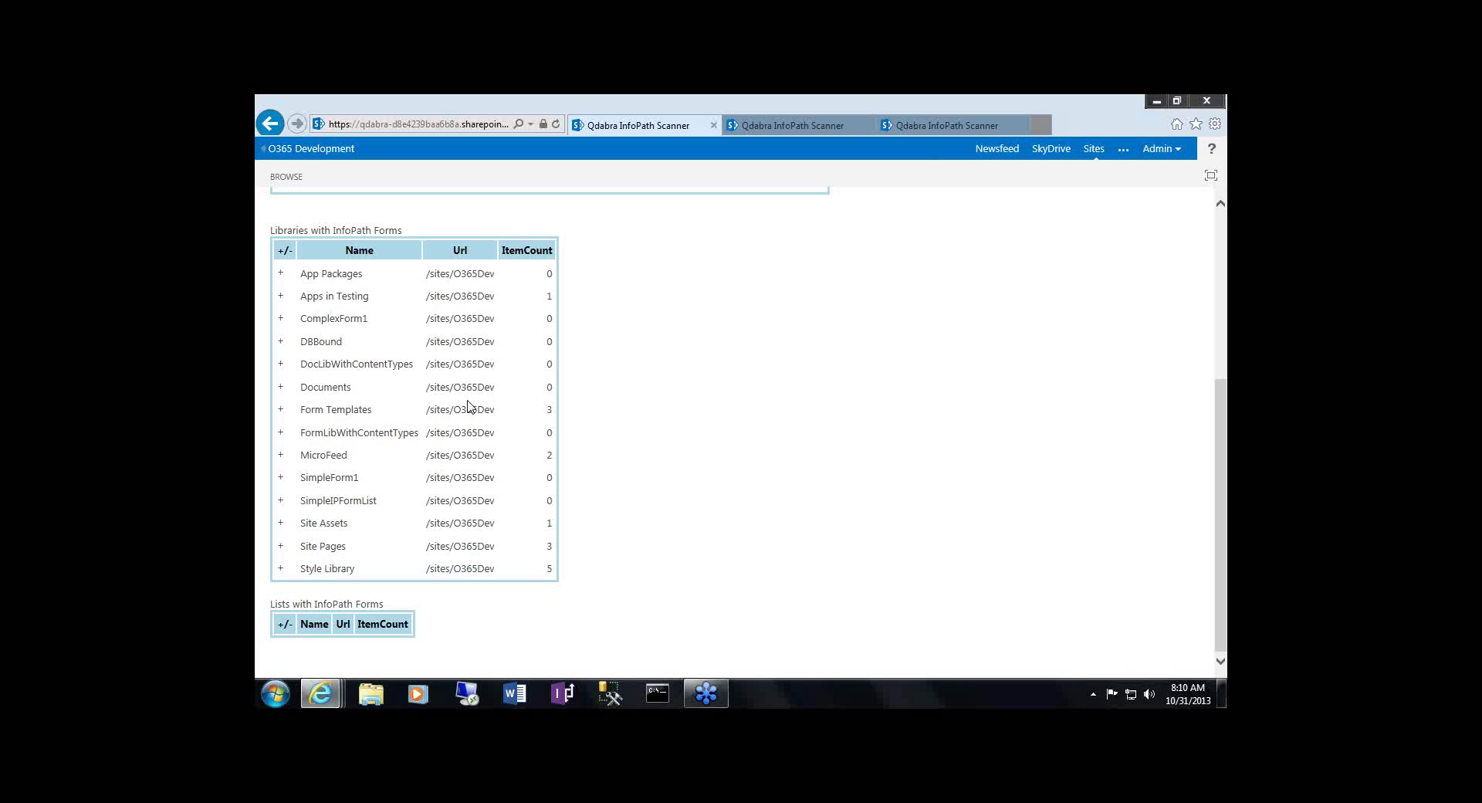
{"action": "scroll", "coordinate": [470, 406], "scroll_direction": "up", "scroll_amount": 4}
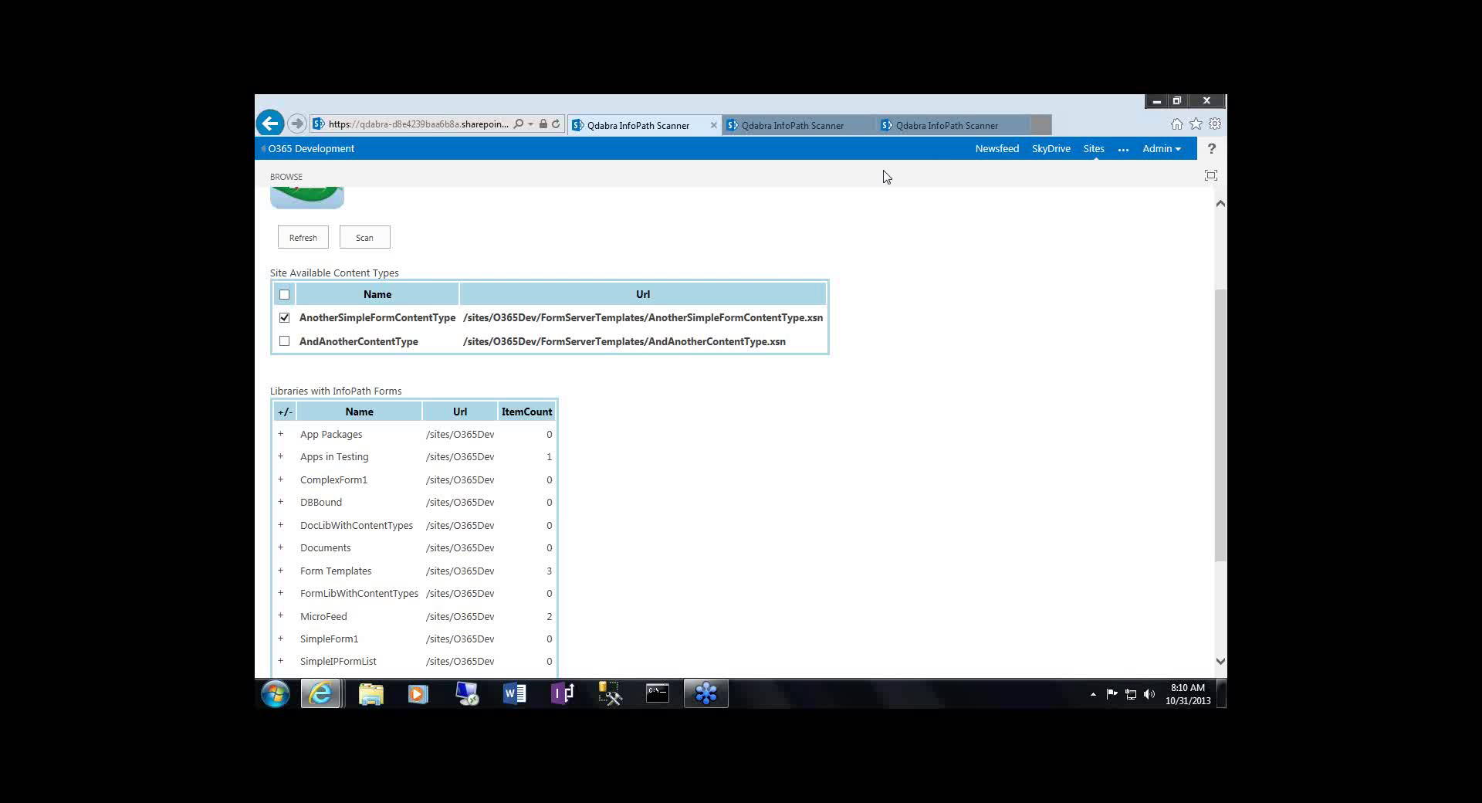
- Examine the scan reports for AnotherSimpleFormContentType and Expense Report extra data connections, including data connections, form properties, promoted properties and views
{"action": "left_click", "coordinate": [814, 129]}
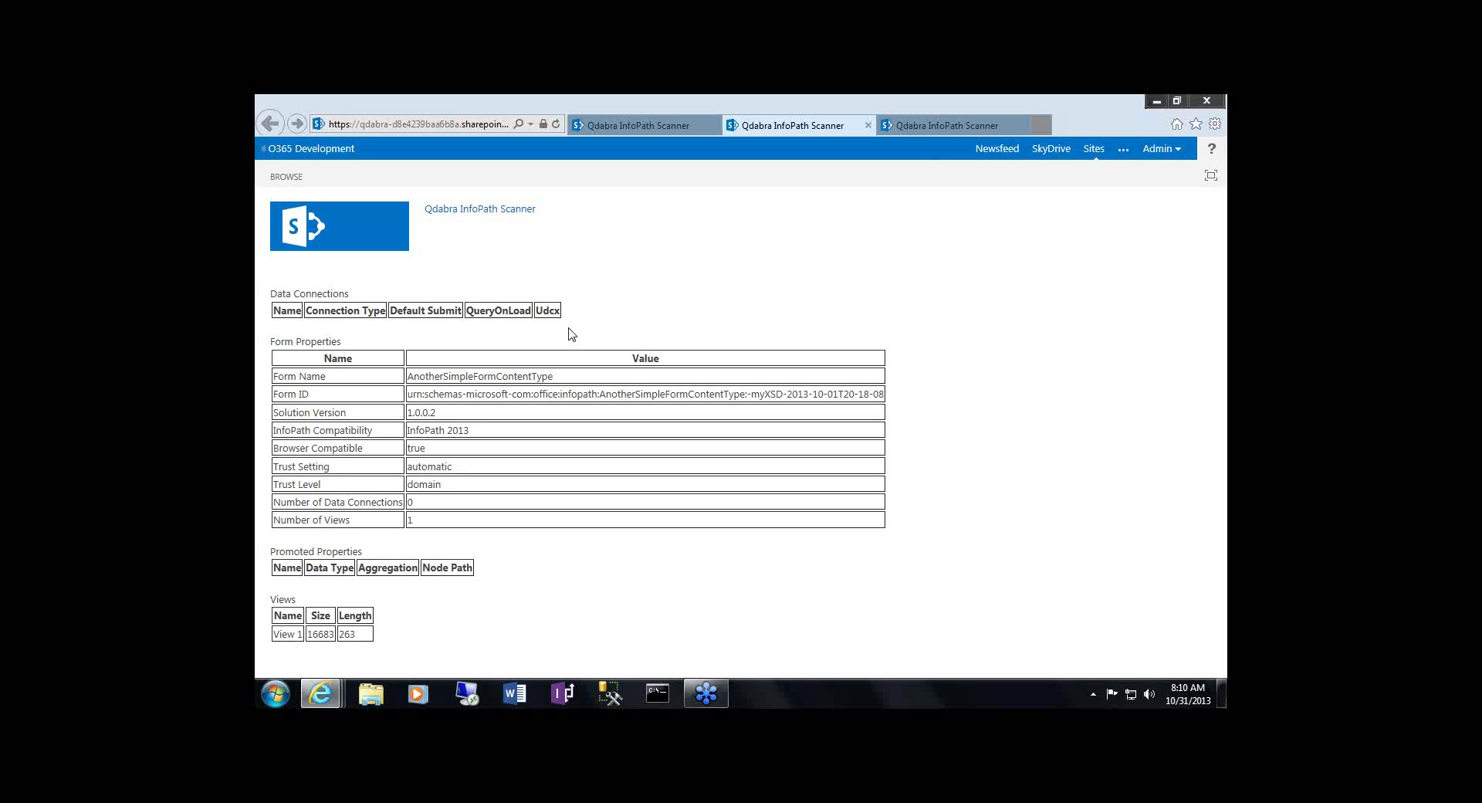
{"action": "left_click", "coordinate": [932, 132]}
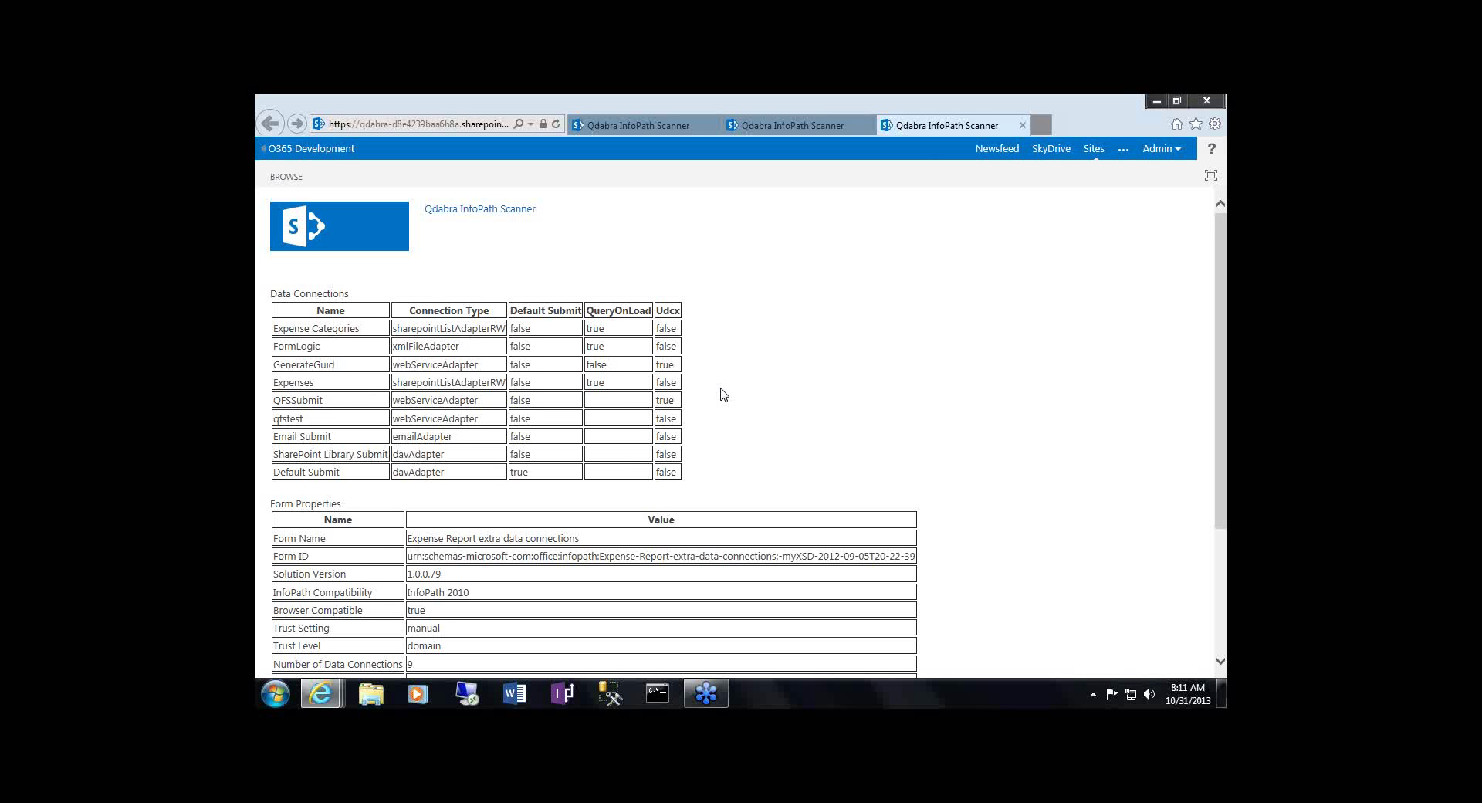
{"action": "scroll", "coordinate": [723, 394], "scroll_direction": "down", "scroll_amount": 2}
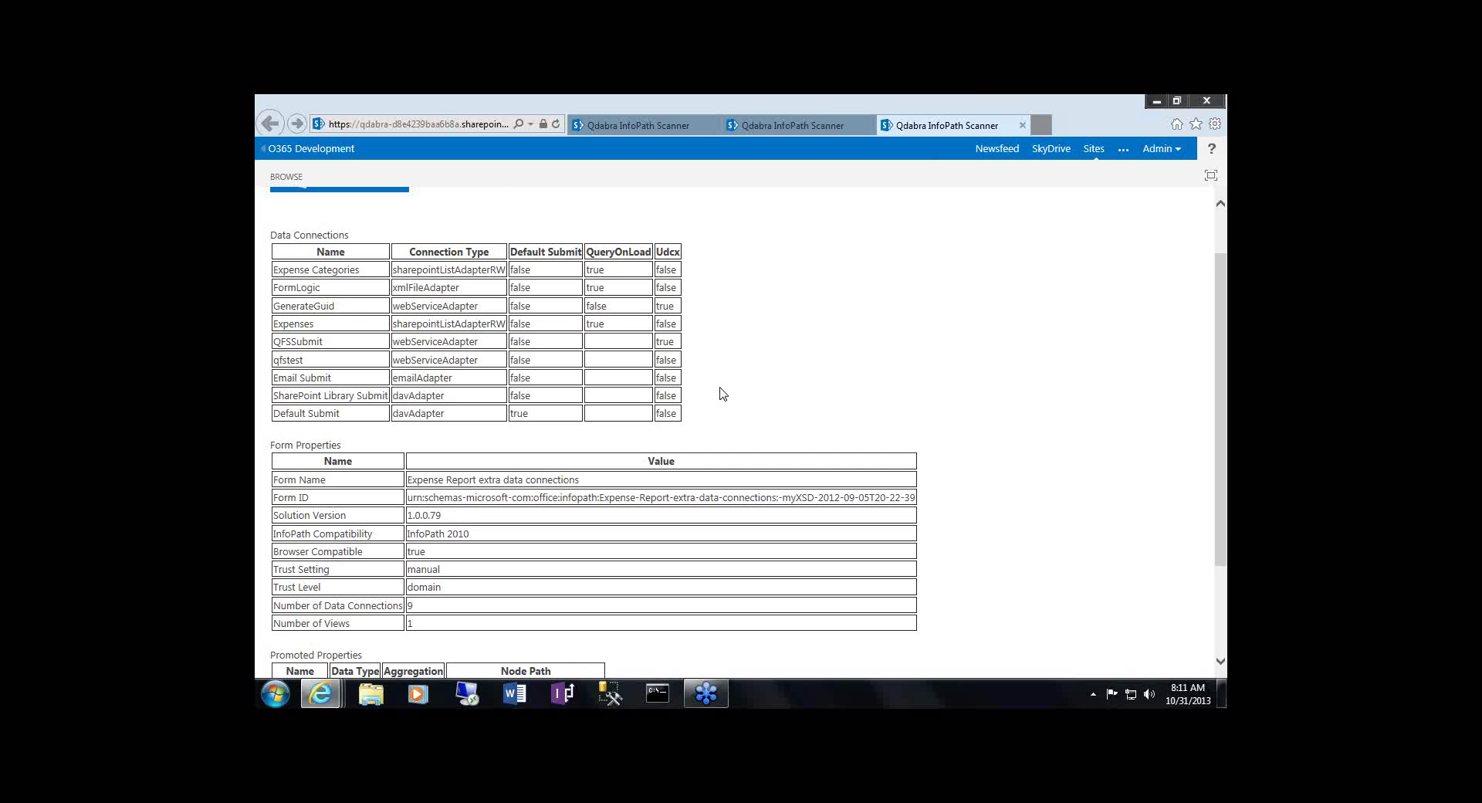
{"action": "scroll", "coordinate": [723, 394], "scroll_direction": "down", "scroll_amount": 1}
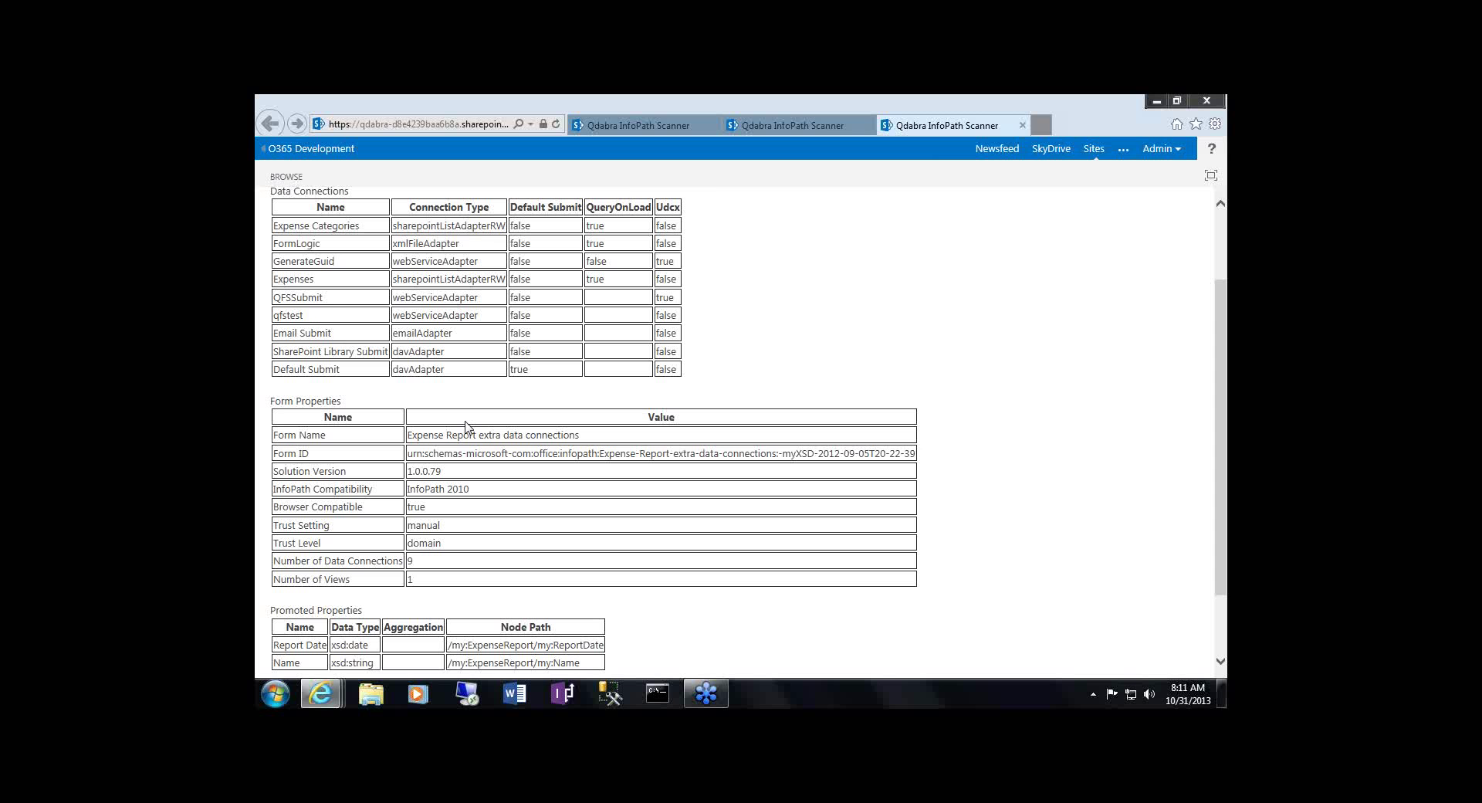
{"action": "scroll", "coordinate": [466, 424], "scroll_direction": "down", "scroll_amount": 2}
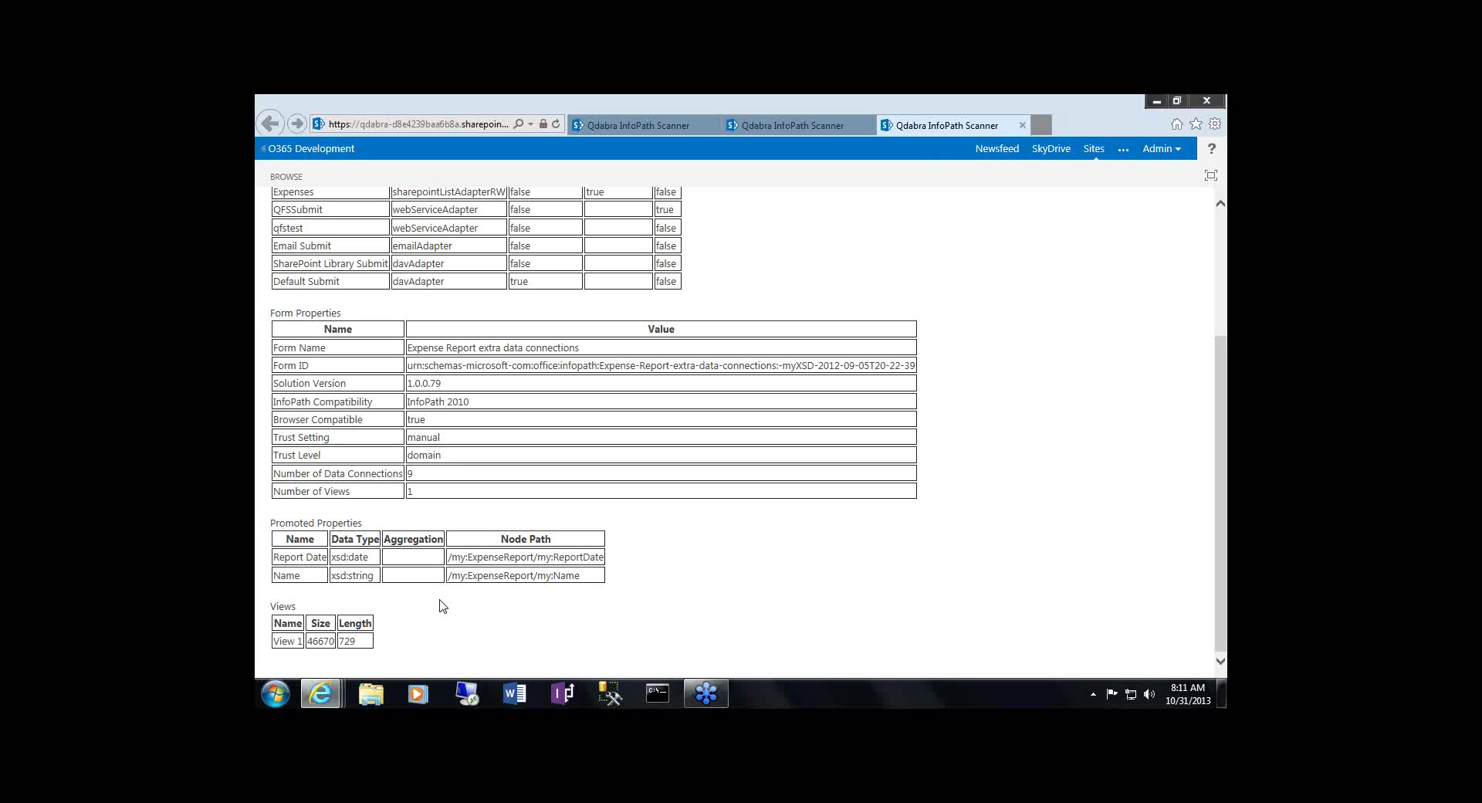
{"action": "scroll", "coordinate": [443, 606], "scroll_direction": "up", "scroll_amount": 3}
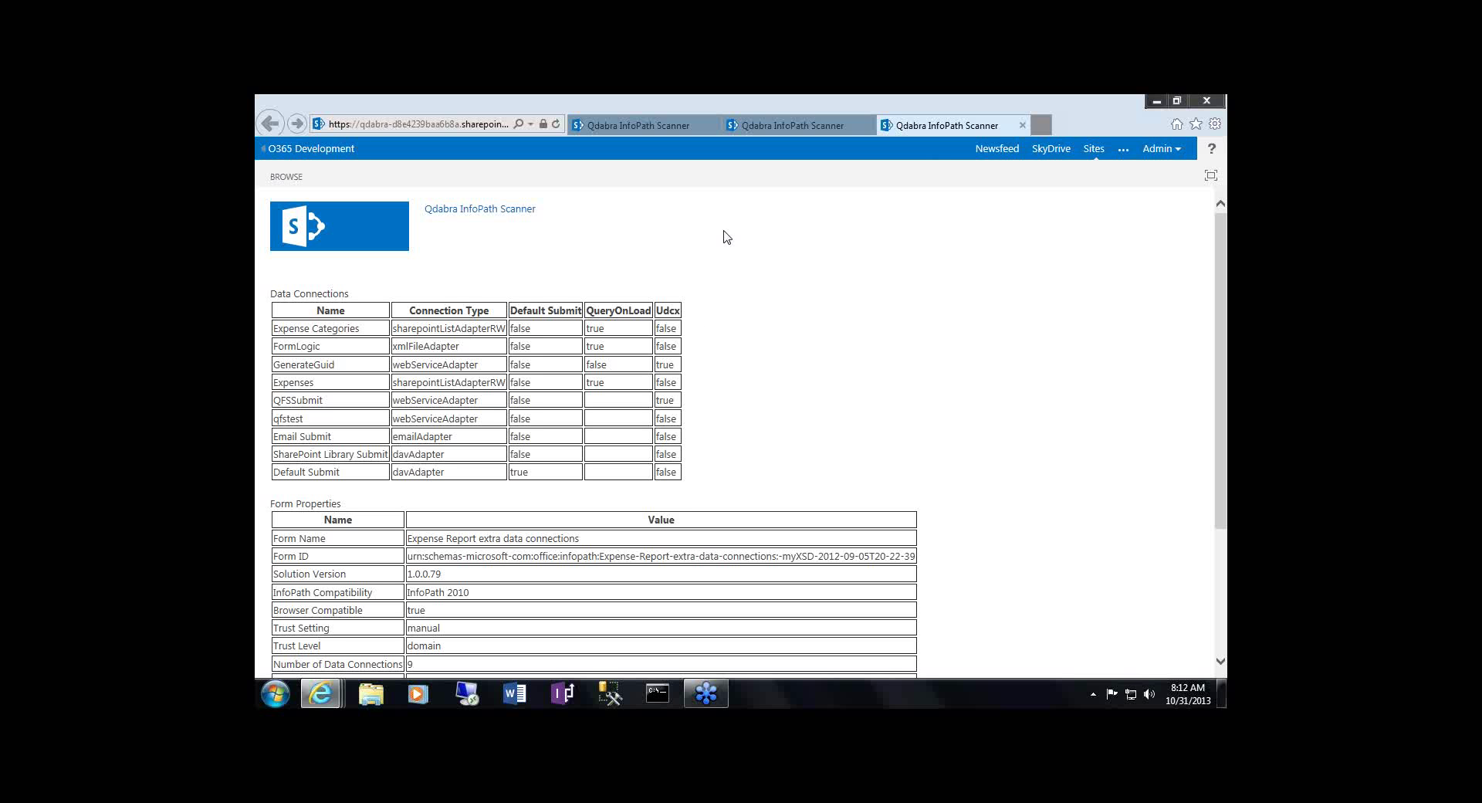
{"action": "scroll", "coordinate": [736, 231], "scroll_direction": "down", "scroll_amount": 1}
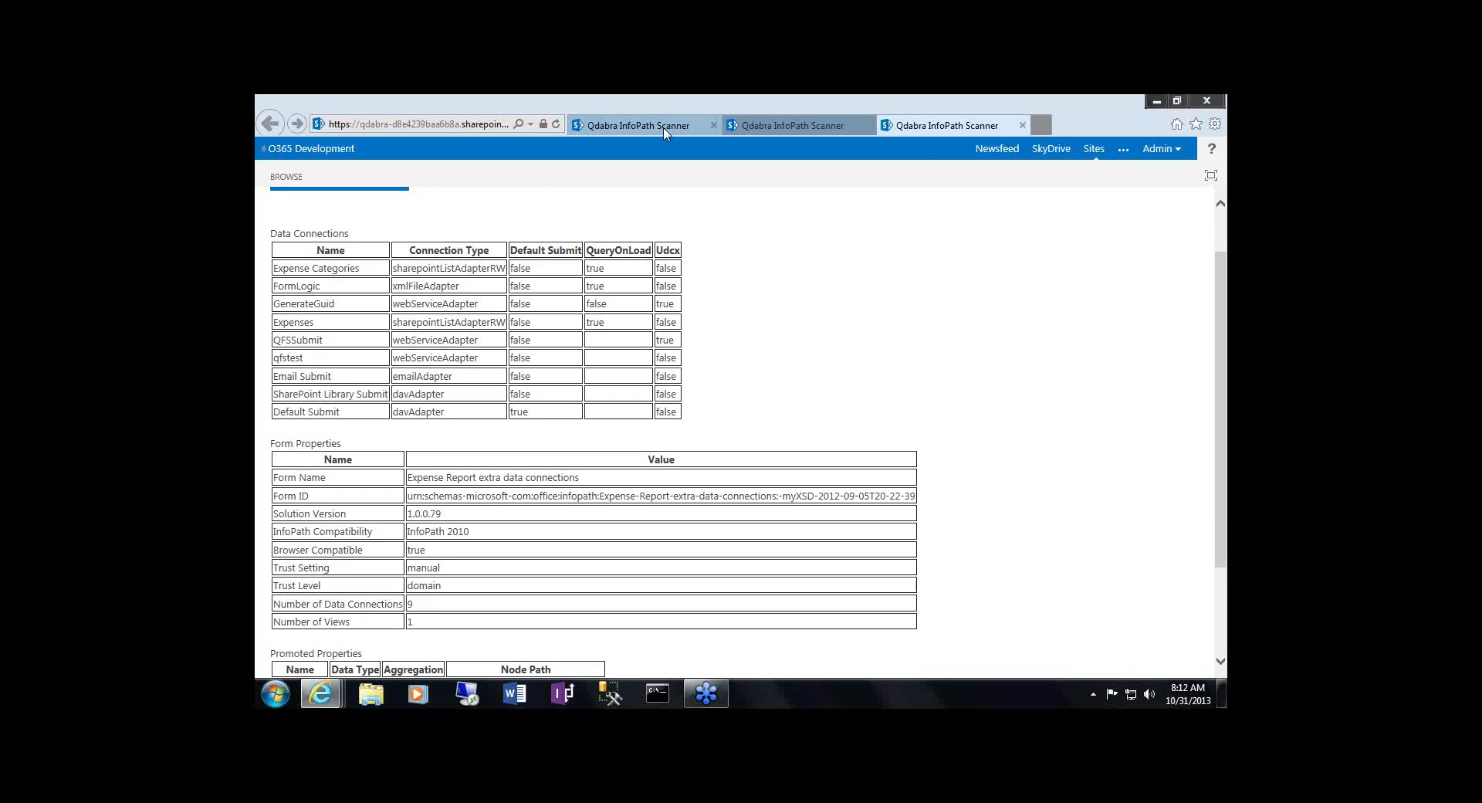
- Return to the scanner's library list and expand FormLibWithContentTypes to review its form content types
{"action": "left_click", "coordinate": [663, 131]}
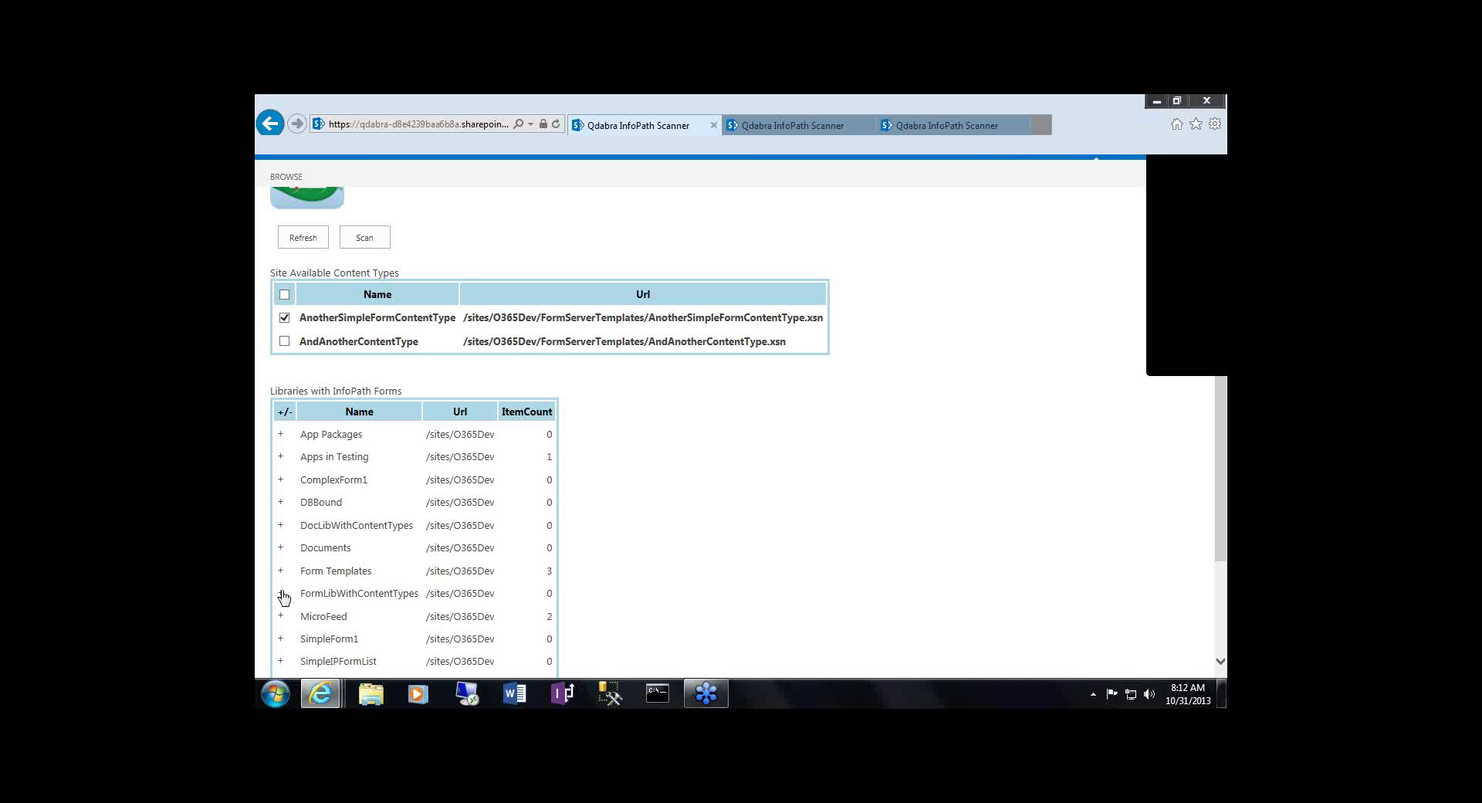
{"action": "left_click", "coordinate": [281, 592]}
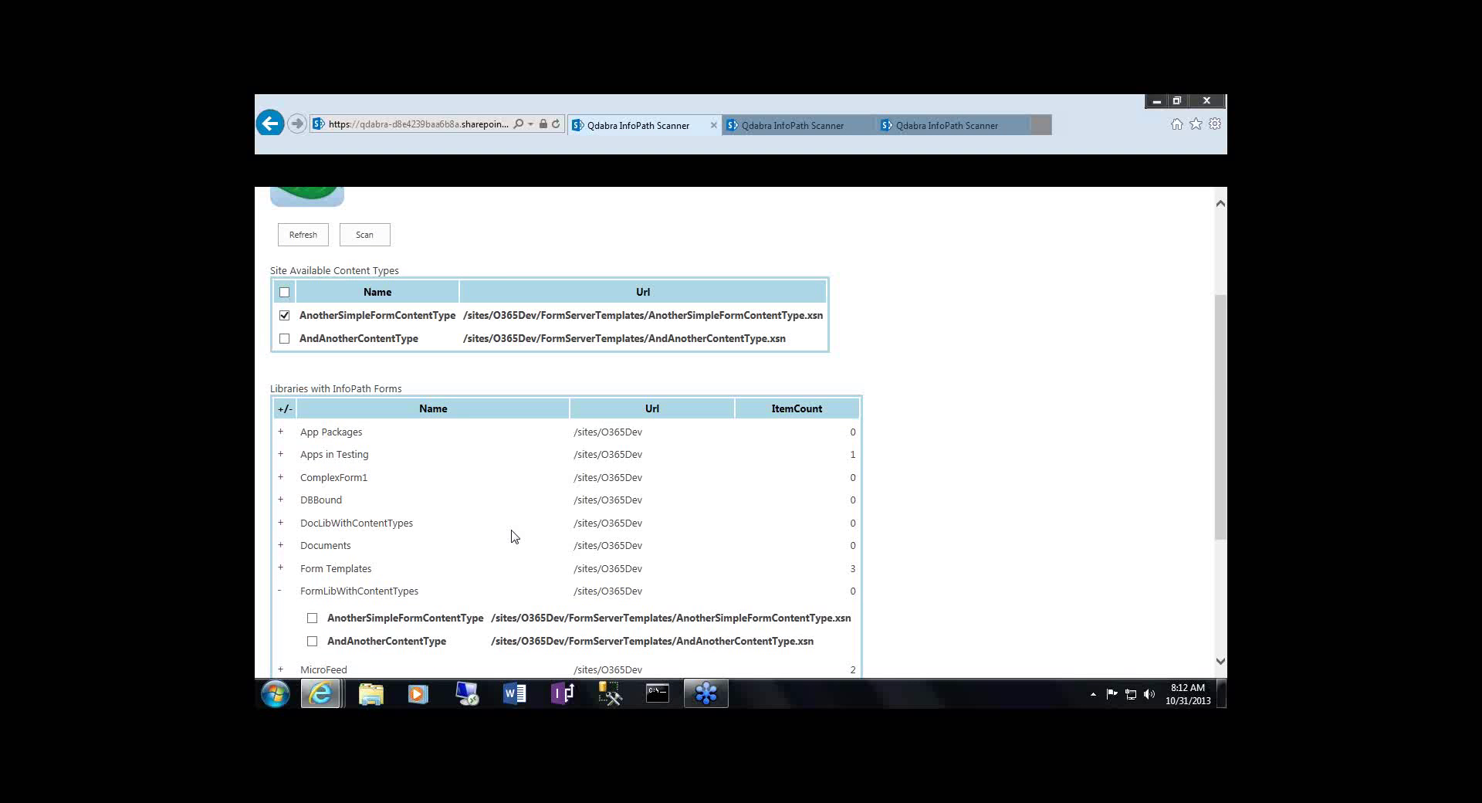
{"action": "scroll", "coordinate": [514, 535], "scroll_direction": "down", "scroll_amount": 1}
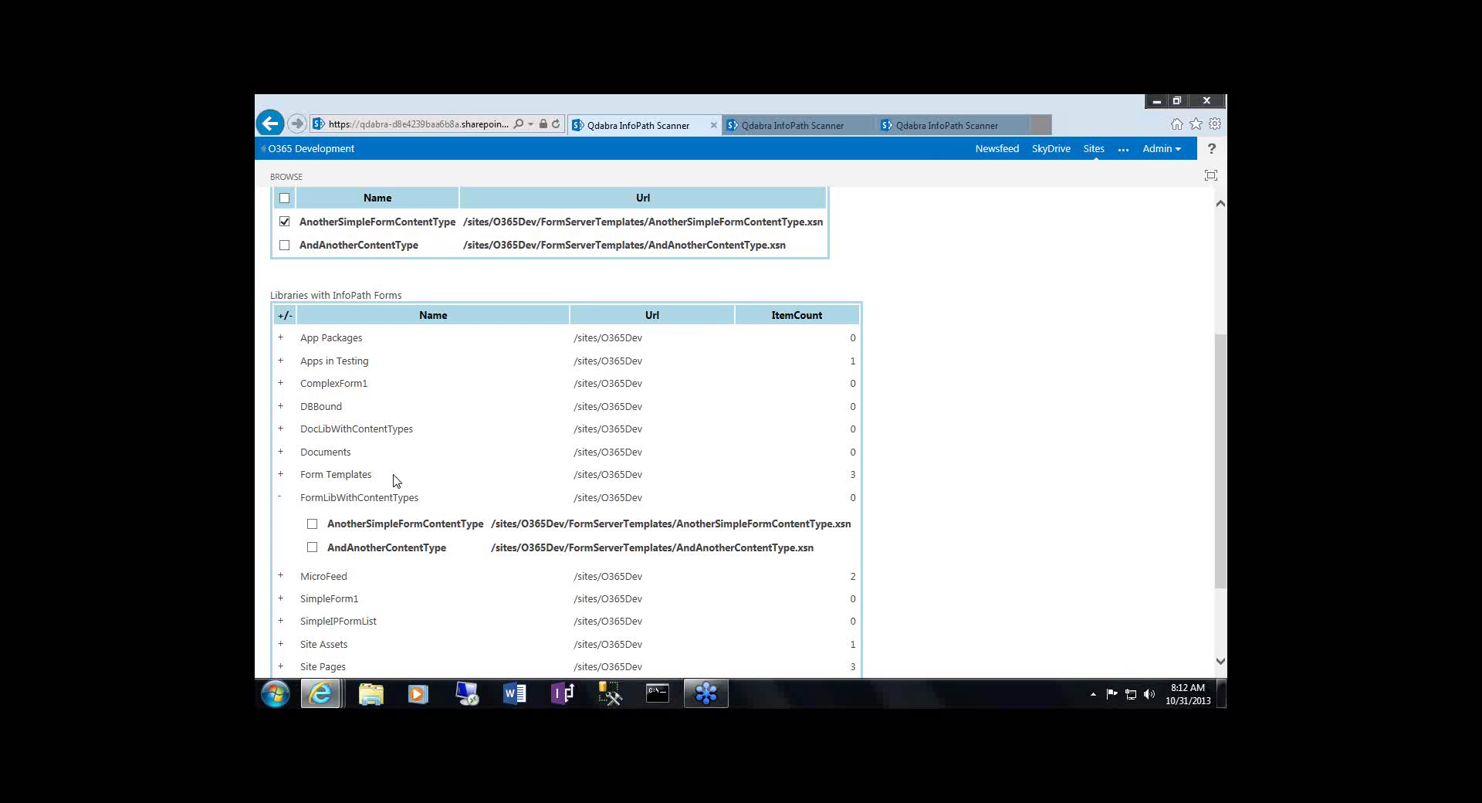
{"action": "scroll", "coordinate": [392, 478], "scroll_direction": "up", "scroll_amount": 1}
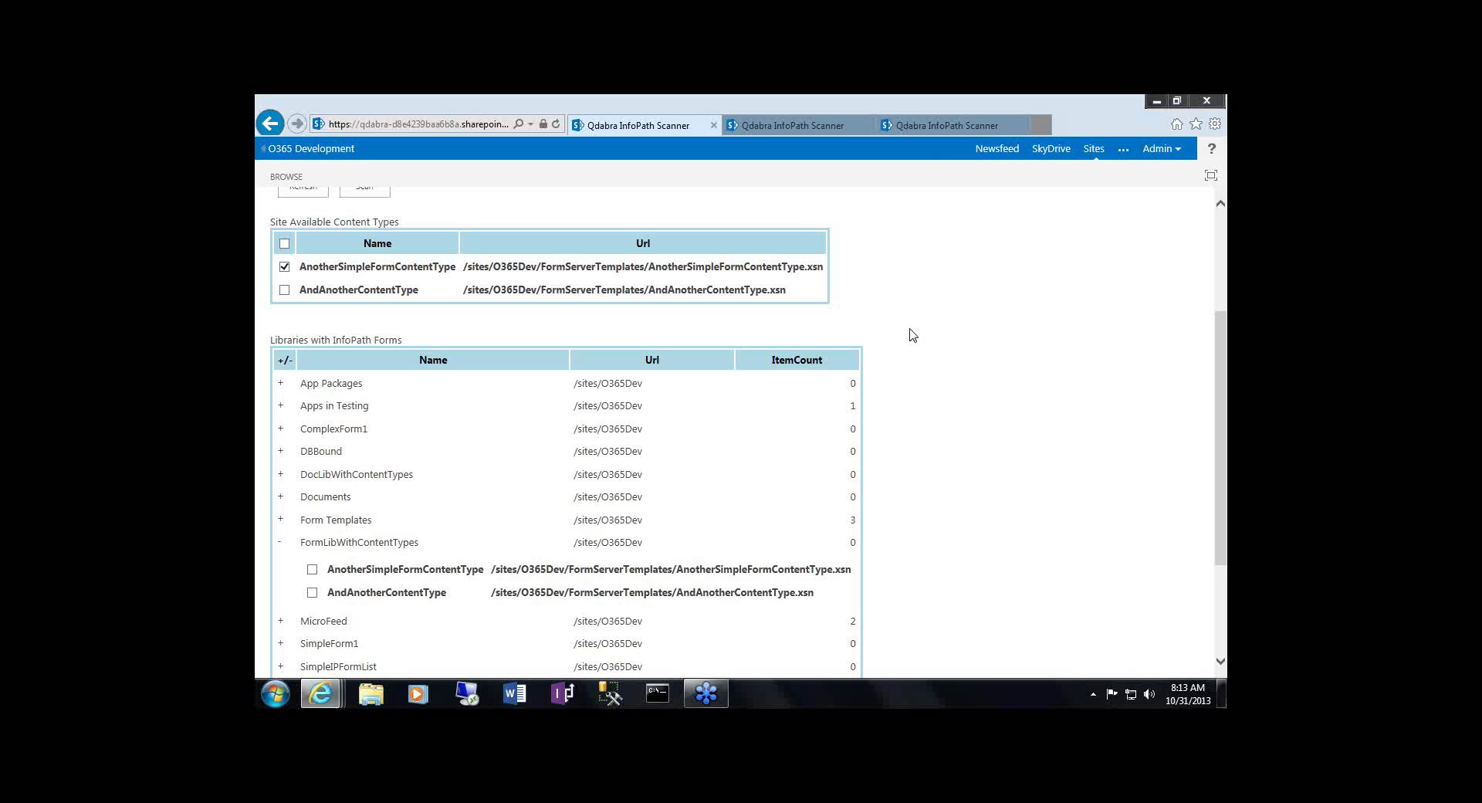
{"action": "scroll", "coordinate": [912, 333], "scroll_direction": "down", "scroll_amount": 1}
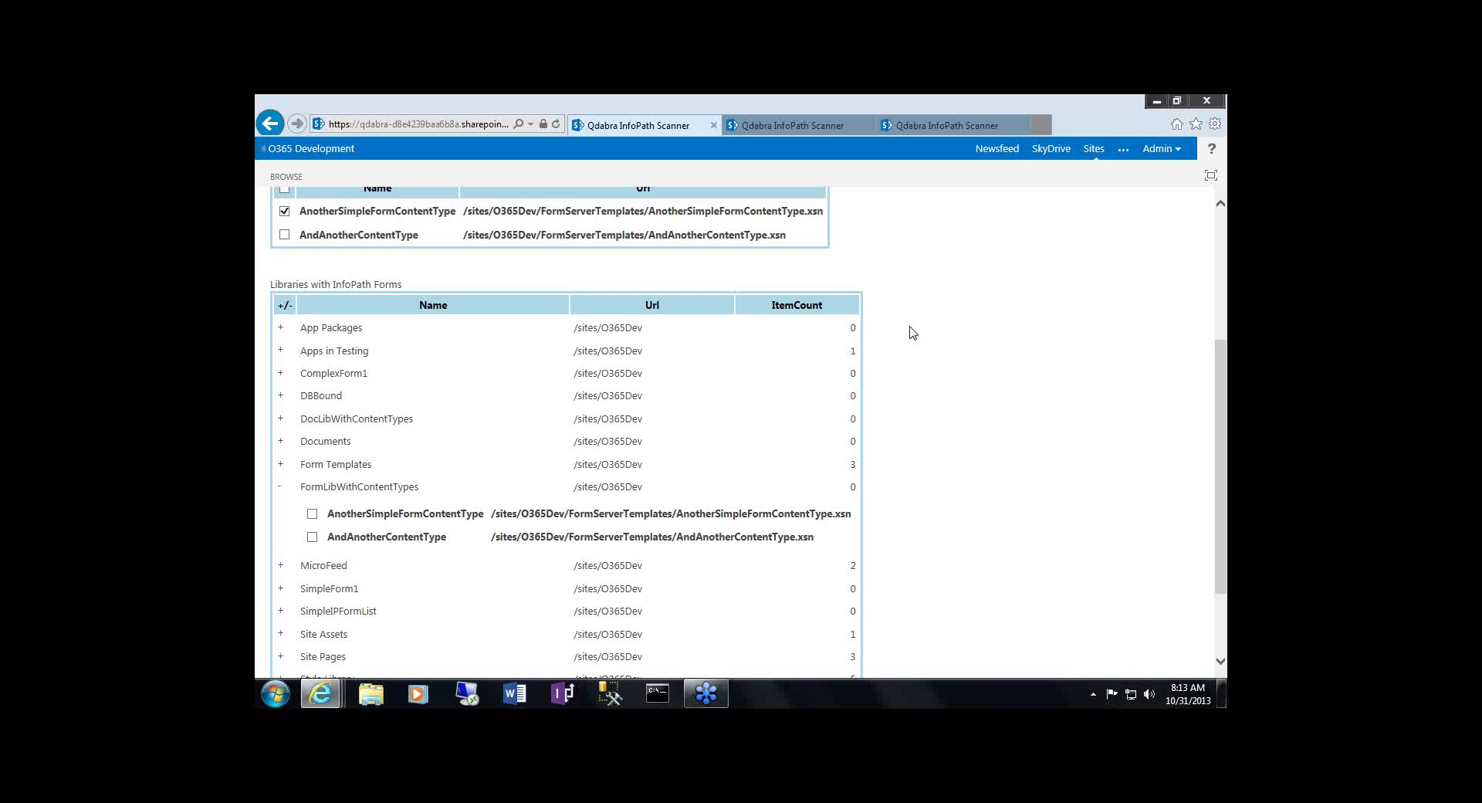
{"action": "scroll", "coordinate": [912, 333], "scroll_direction": "down", "scroll_amount": 2}
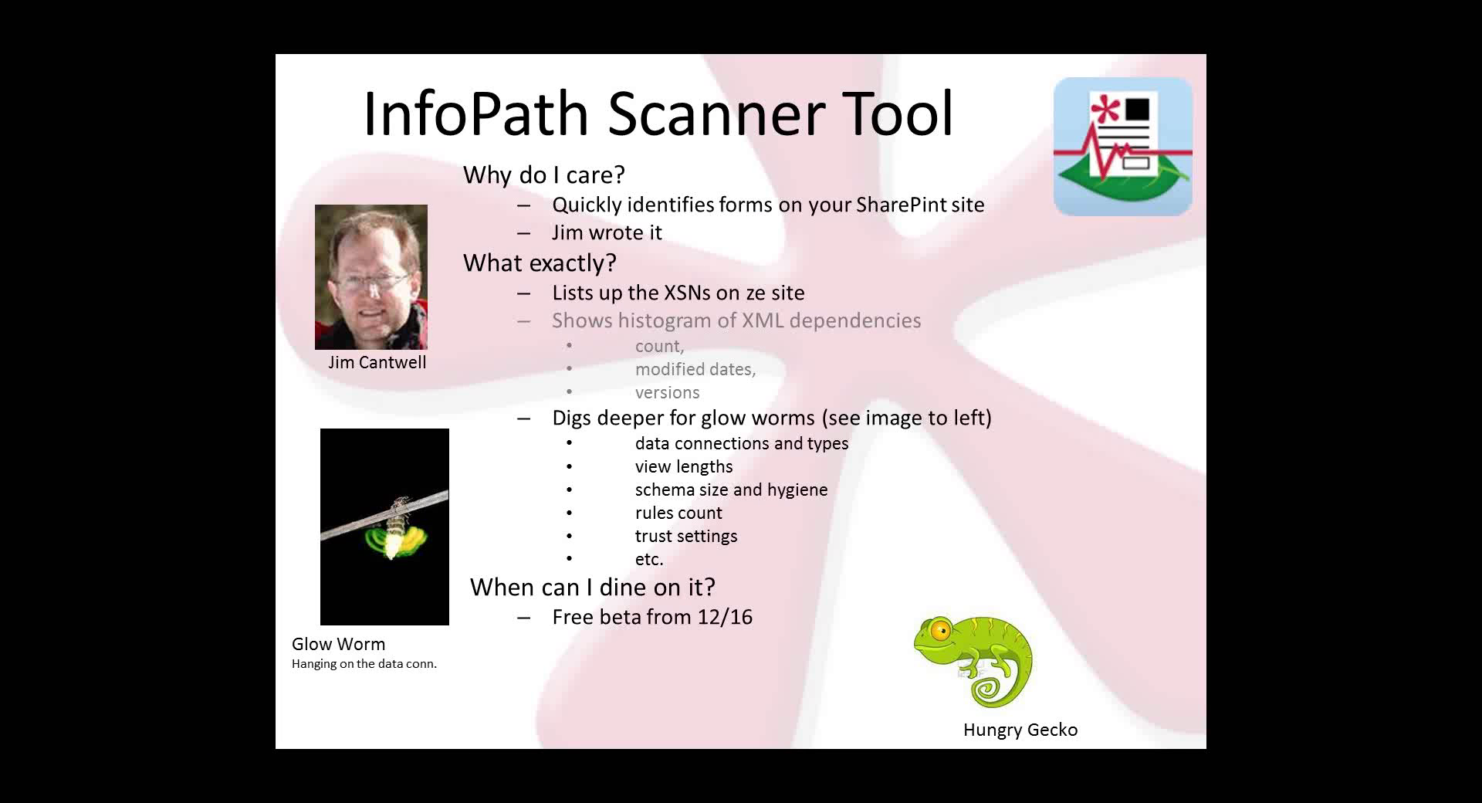
{"action": "key", "text": "Right"}
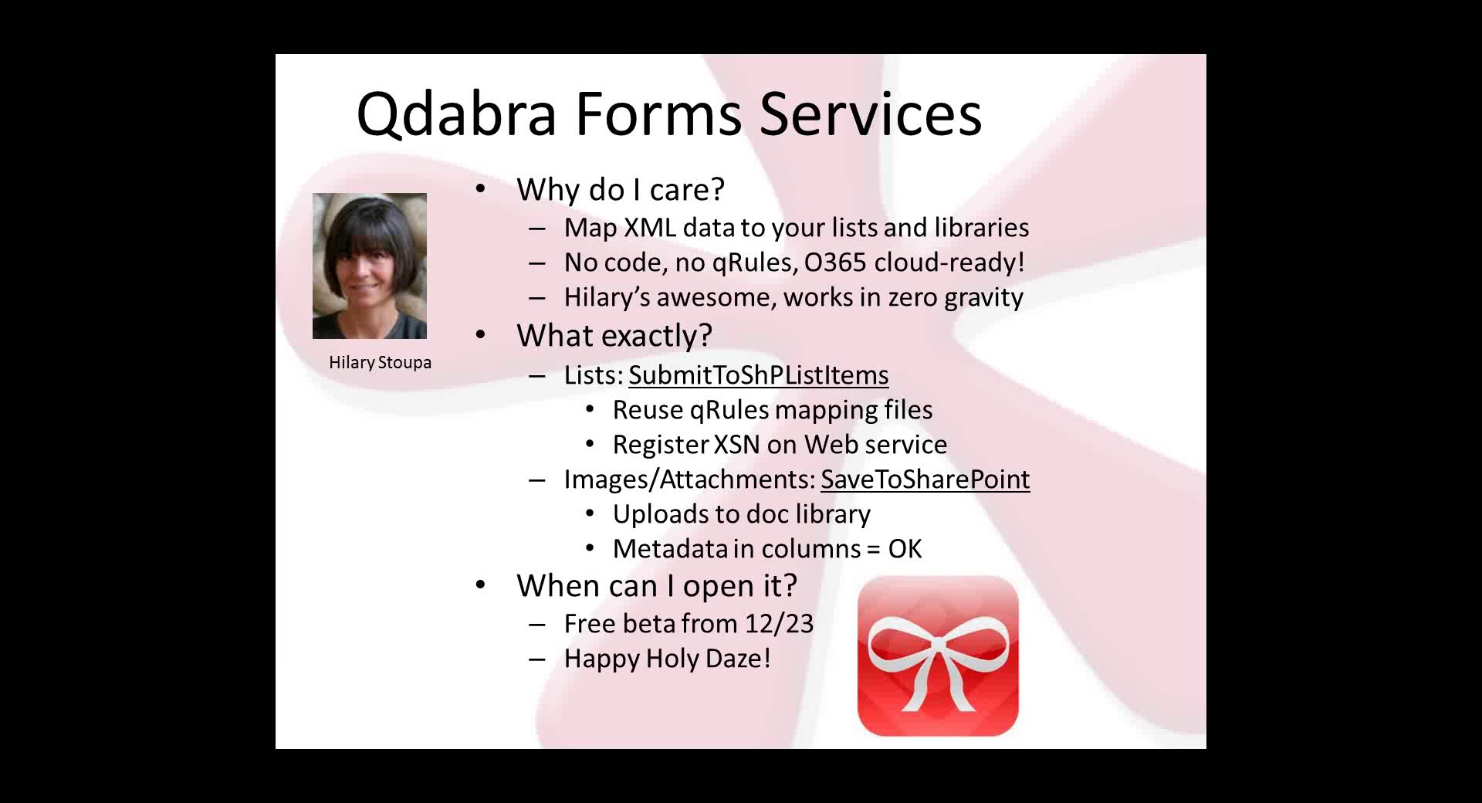
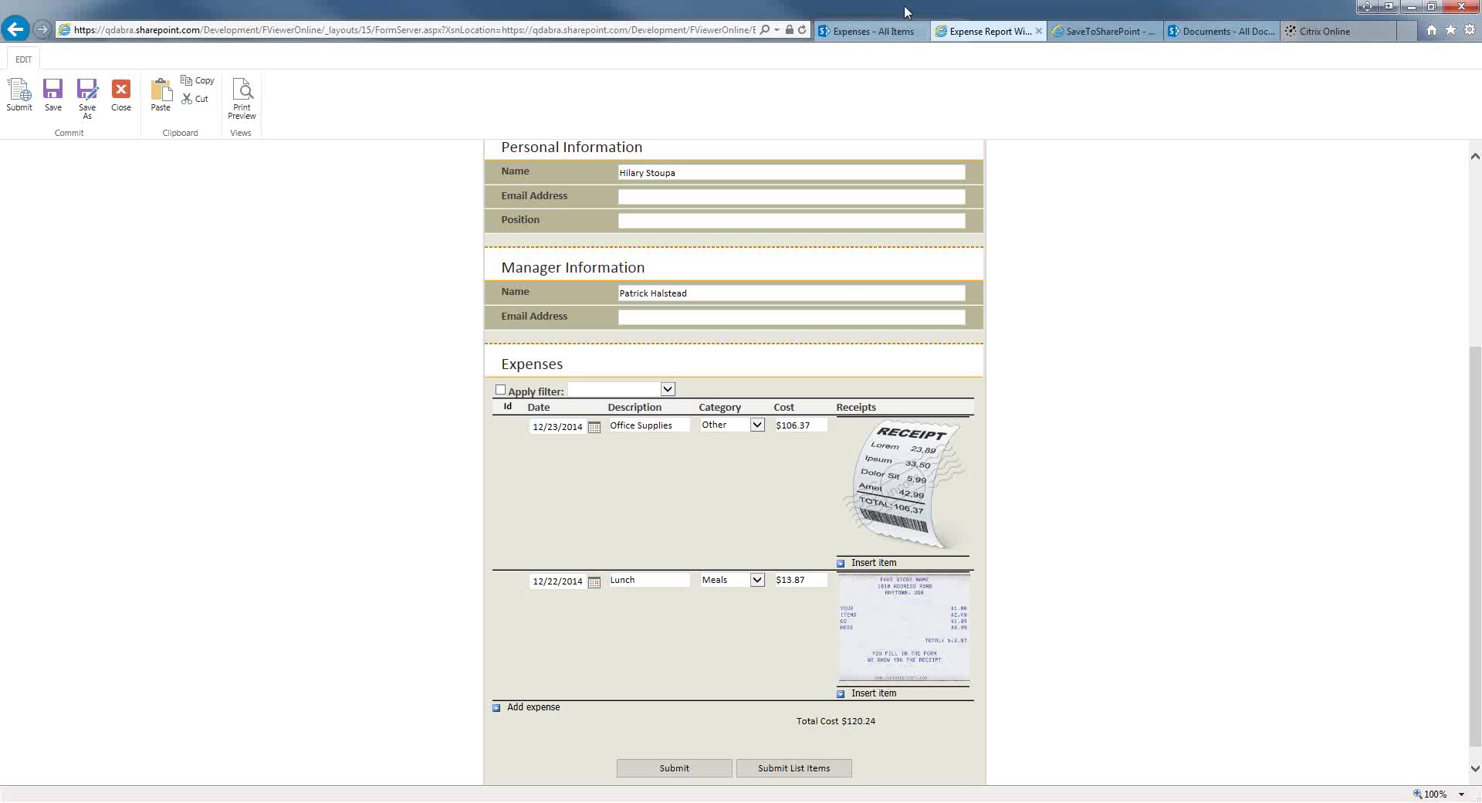
- Submit the expense report's rows as list items and refresh the Expenses list to check them
{"action": "left_click", "coordinate": [854, 33]}
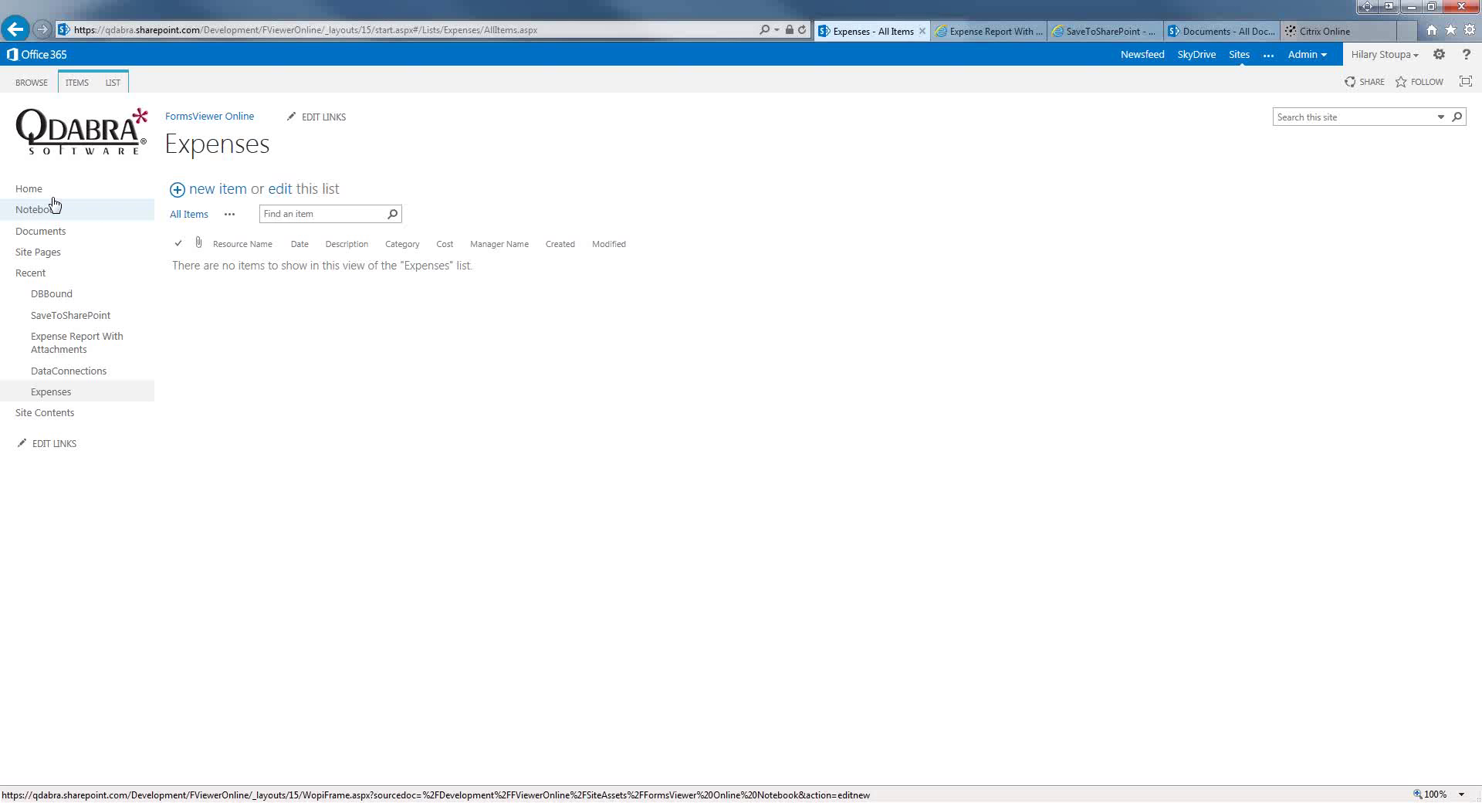
{"action": "left_click", "coordinate": [967, 34]}
{"action": "left_click", "coordinate": [766, 772]}
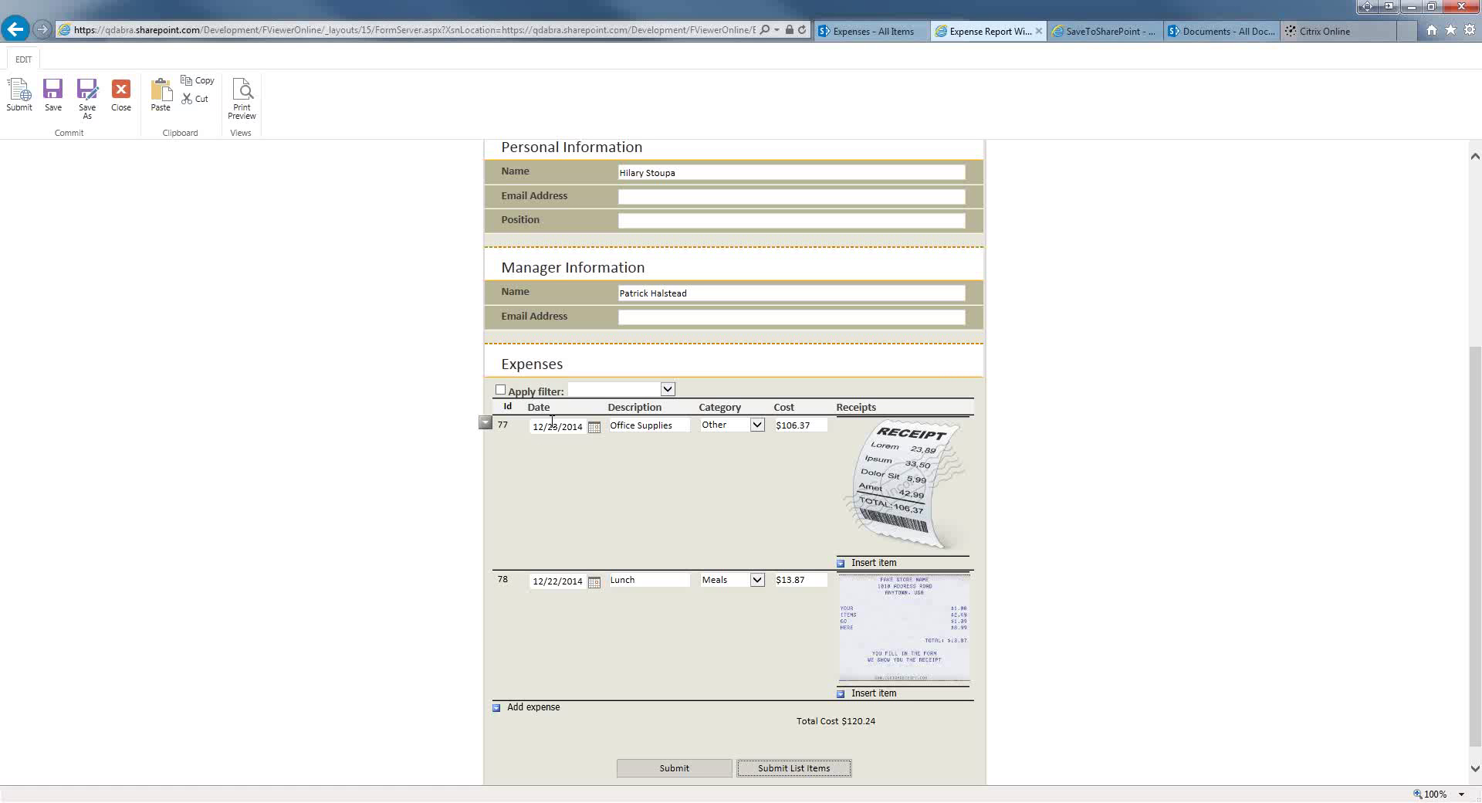
{"action": "left_click", "coordinate": [876, 32]}
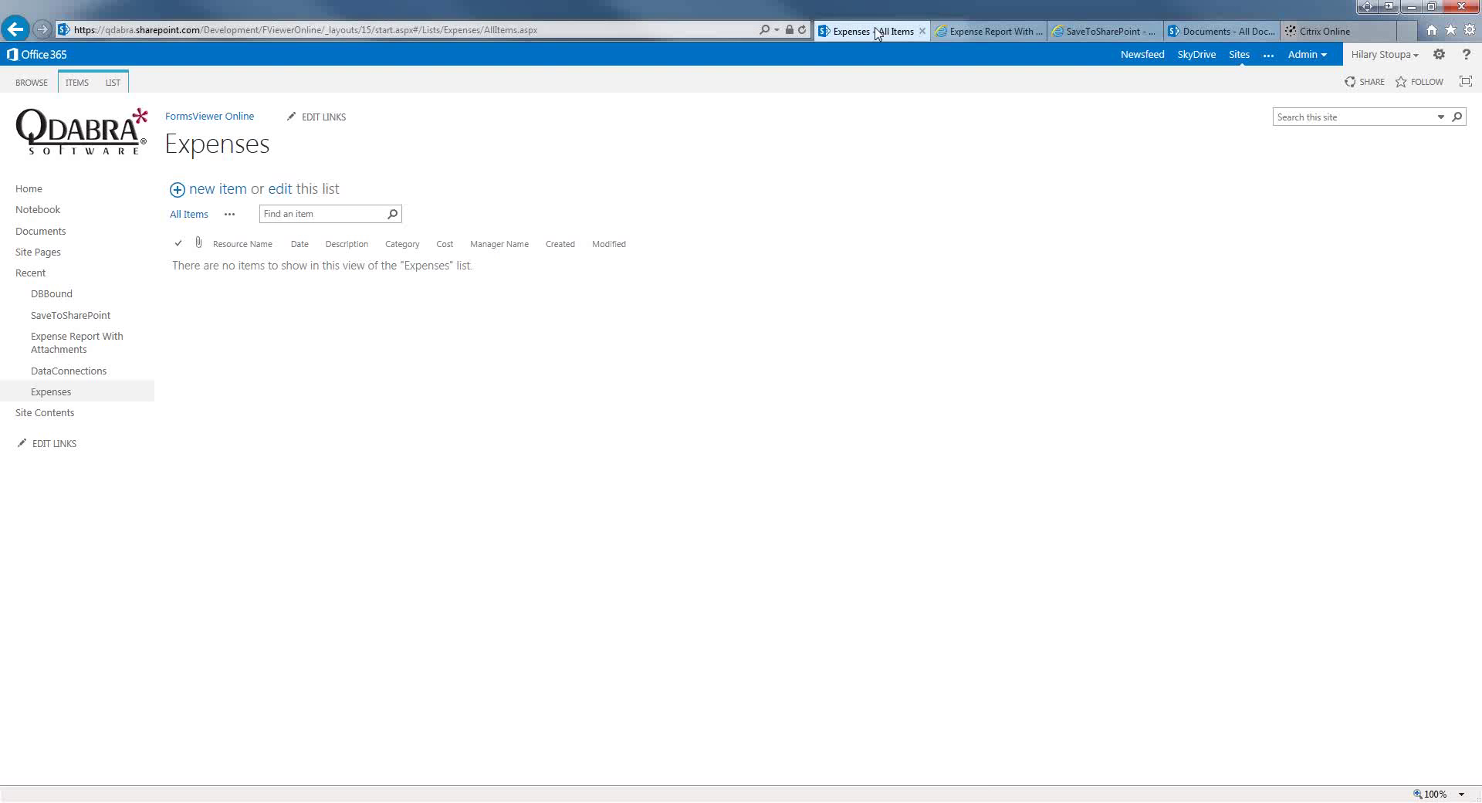
{"action": "left_click", "coordinate": [801, 29]}
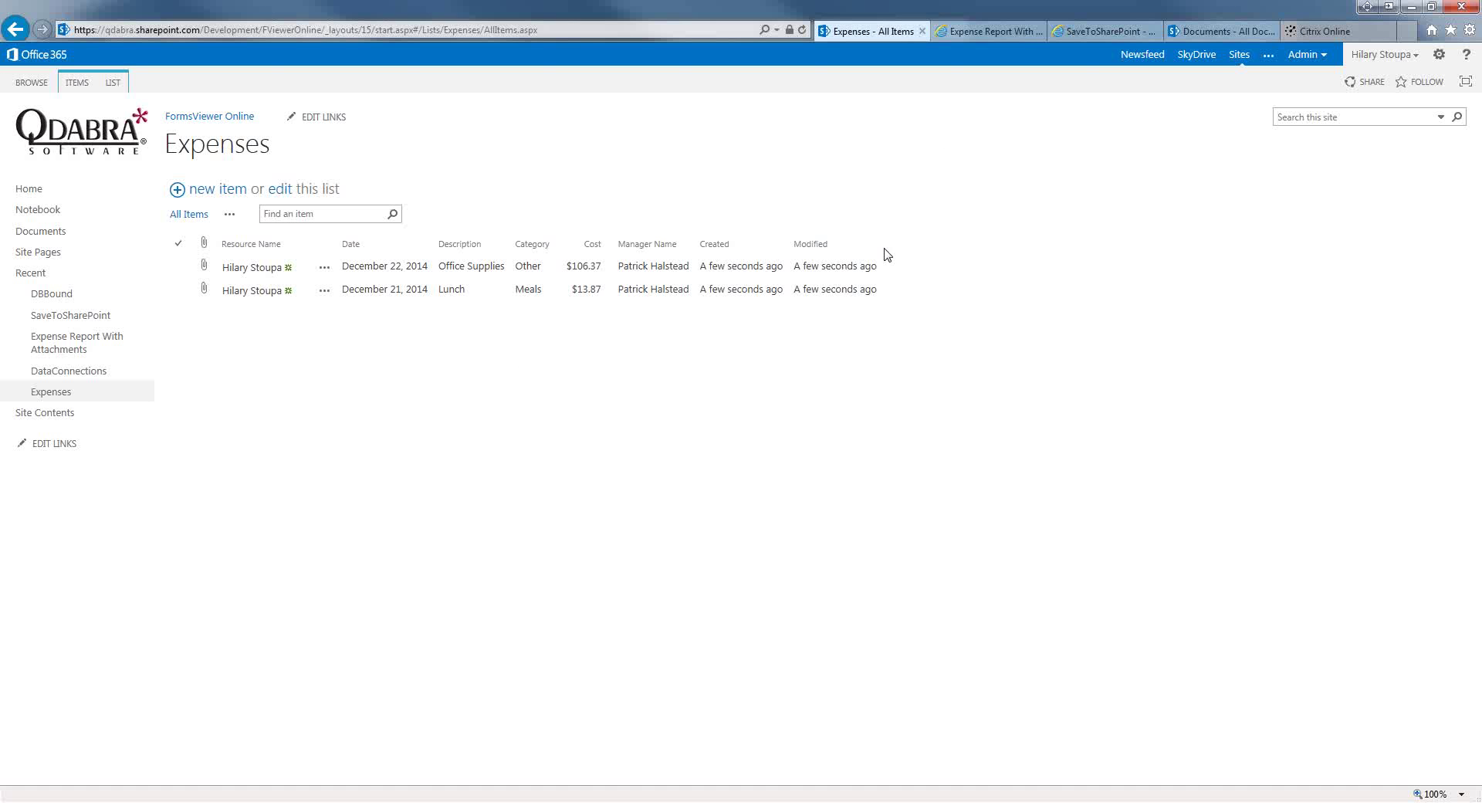
- Attach mapping.xml from the Temp folder in the Save To SharePoint form
{"action": "left_click", "coordinate": [1092, 32]}
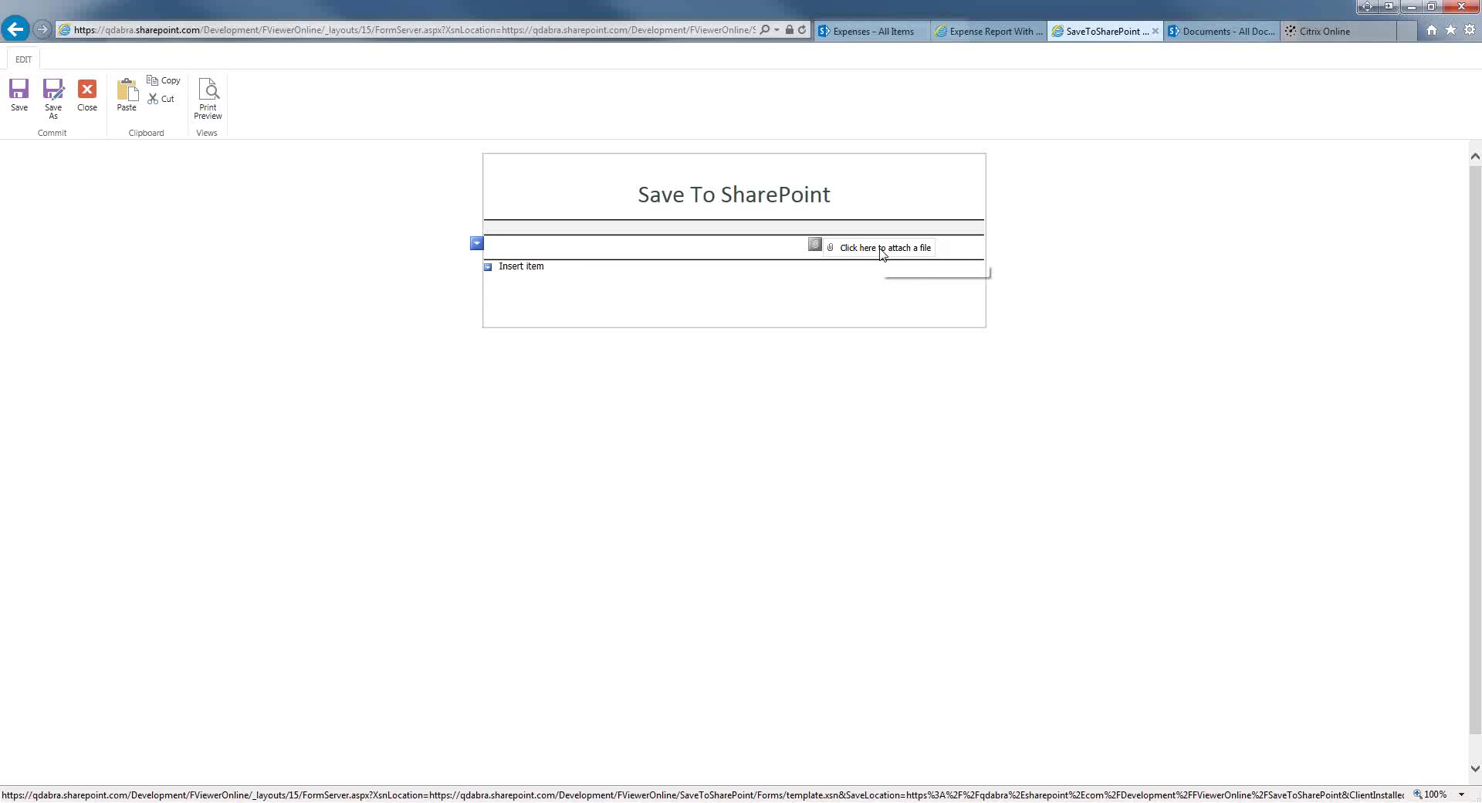
{"action": "left_click", "coordinate": [880, 248]}
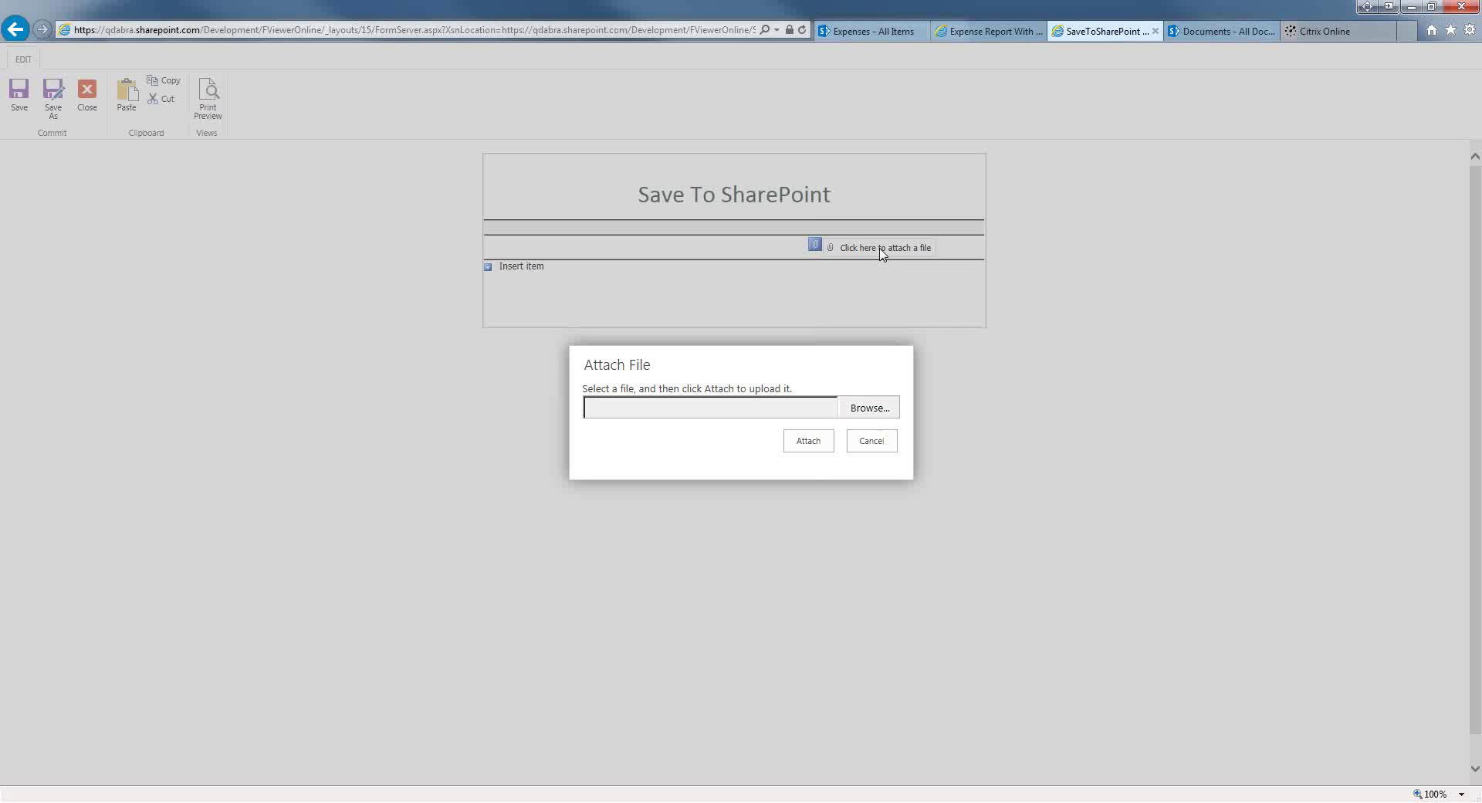
{"action": "left_click", "coordinate": [870, 409]}
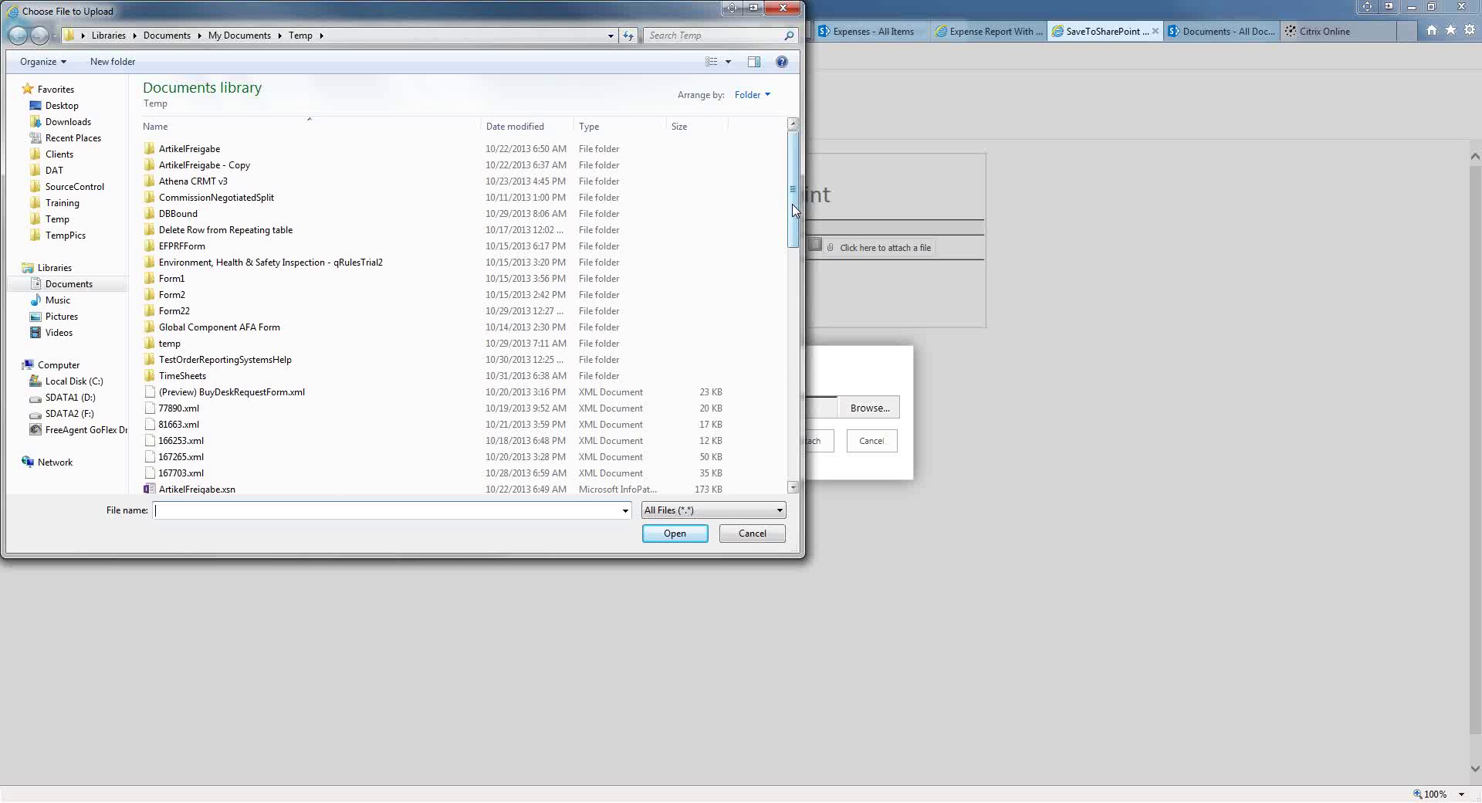
{"action": "left_click_drag", "start_coordinate": [790, 208], "coordinate": [741, 465]}
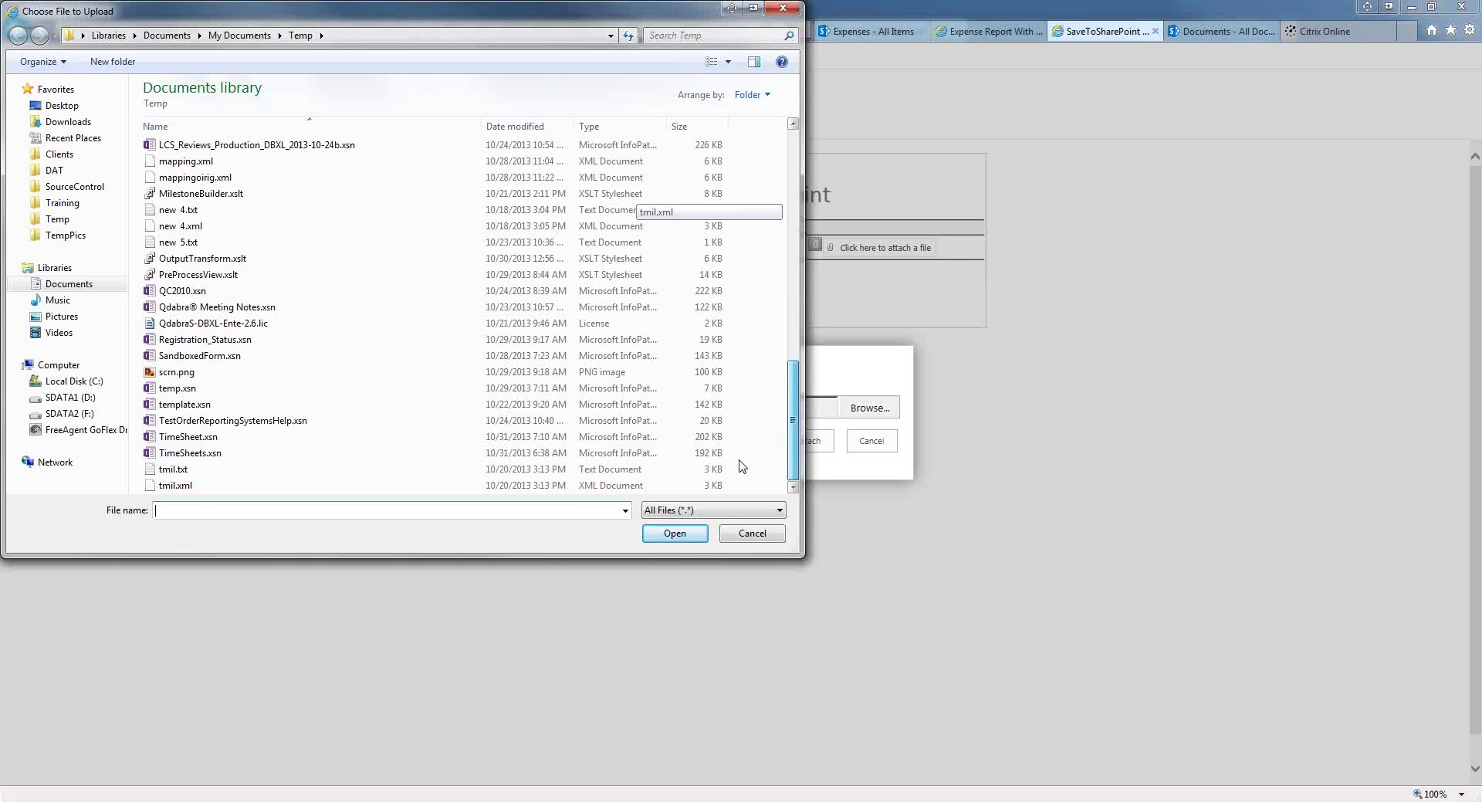
{"action": "left_click", "coordinate": [320, 162]}
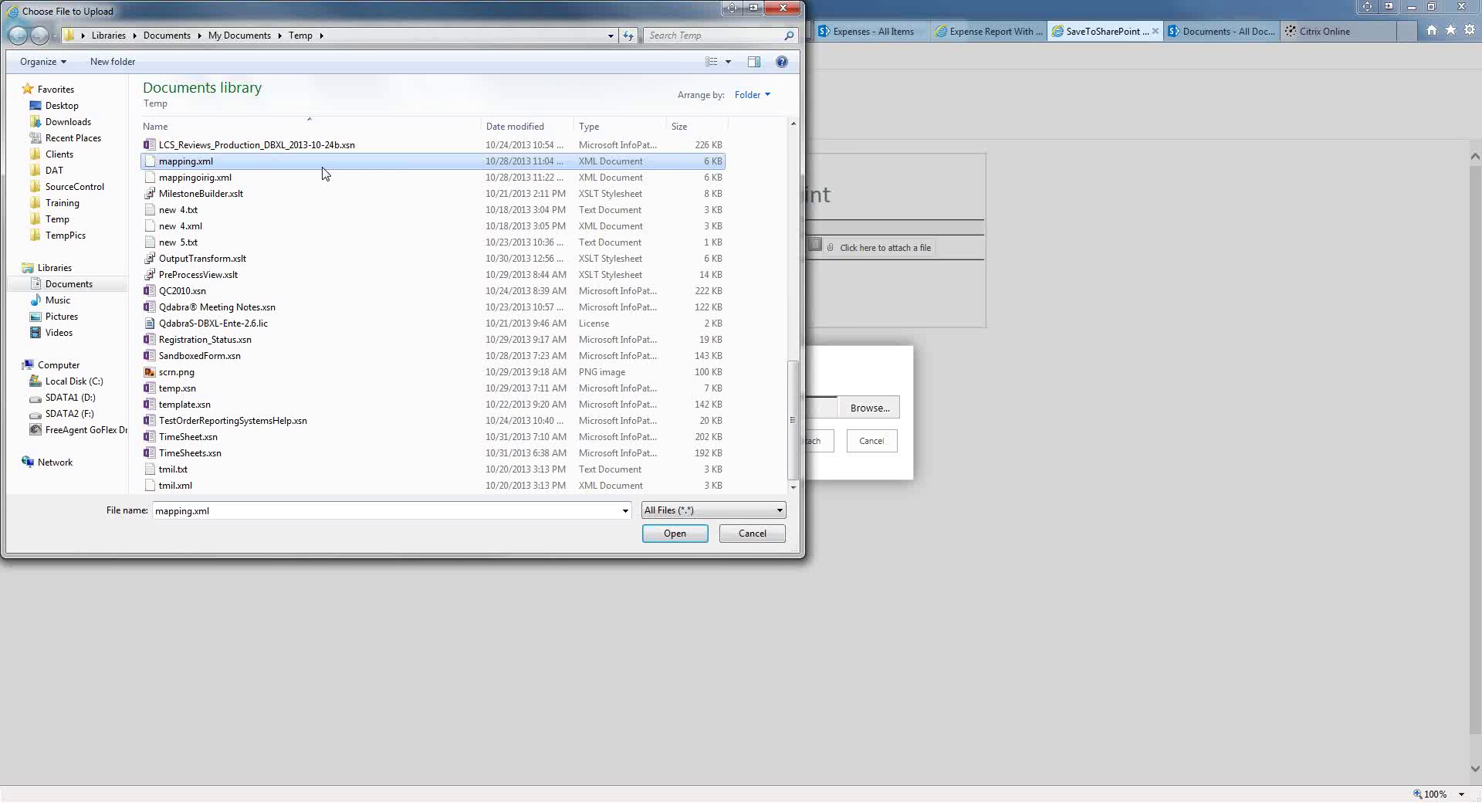
{"action": "left_click", "coordinate": [673, 534]}
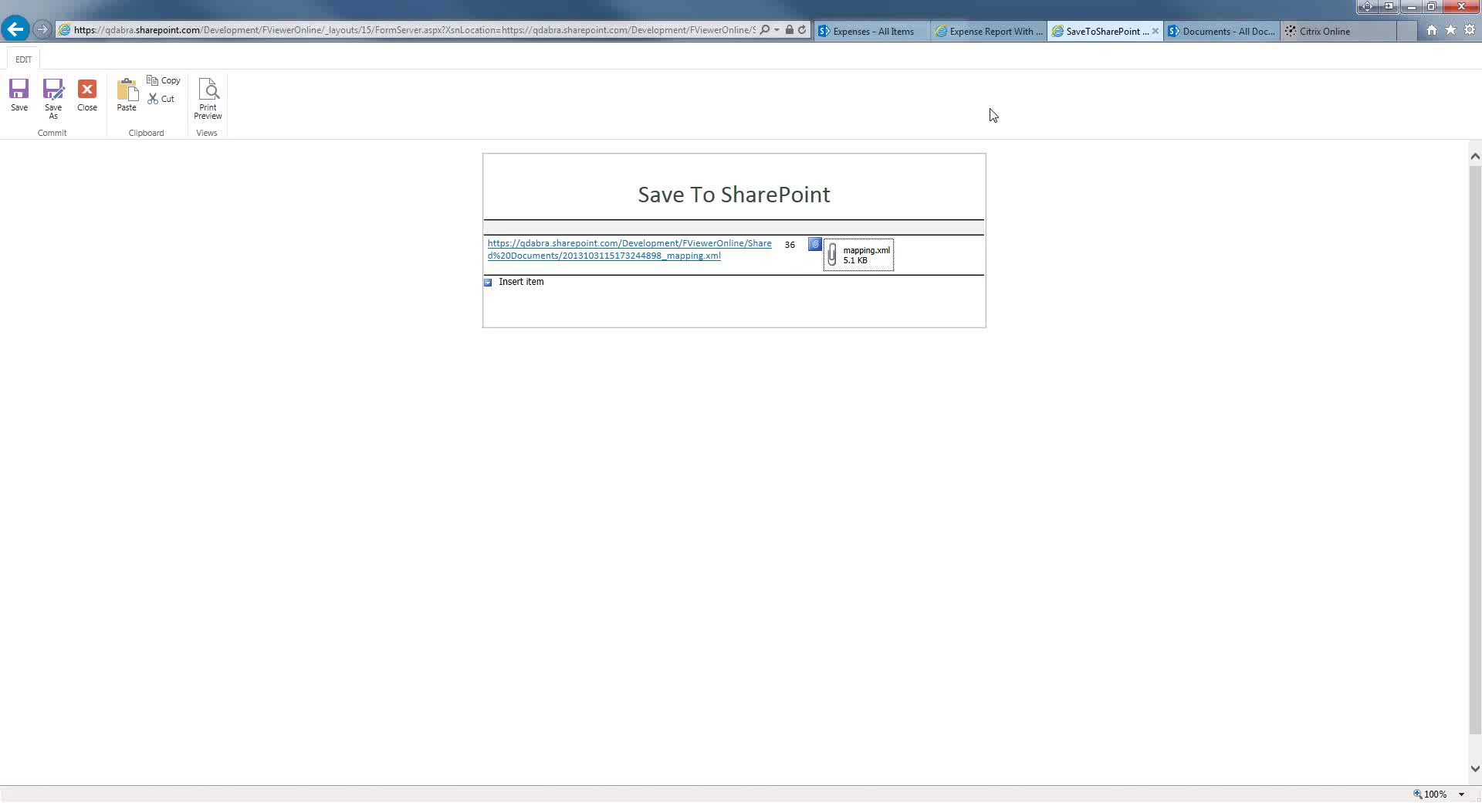
- Refresh the Documents library and open the uploaded mapping file
{"action": "left_click", "coordinate": [1233, 35]}
{"action": "left_click", "coordinate": [801, 30]}
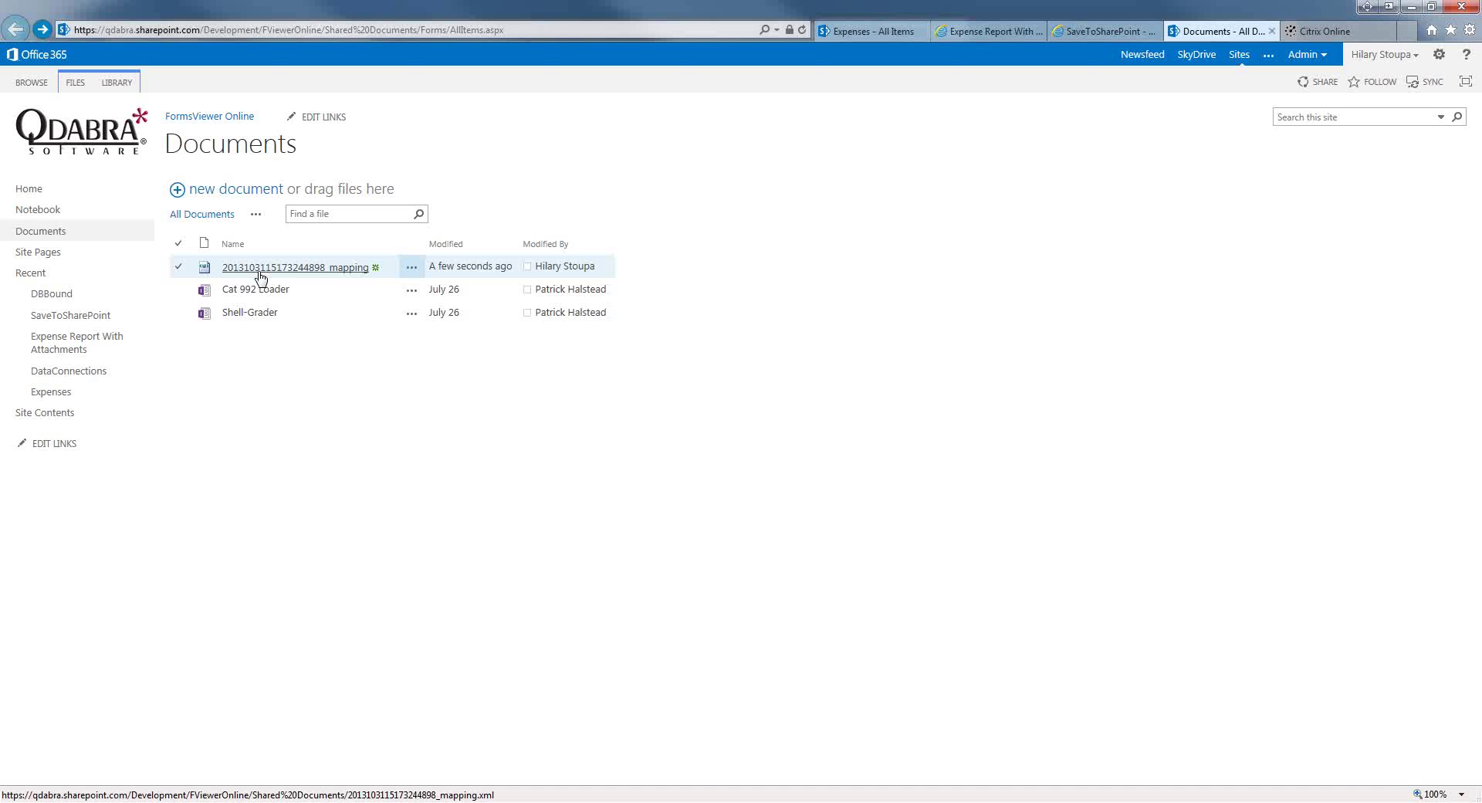
{"action": "left_click", "coordinate": [266, 263]}
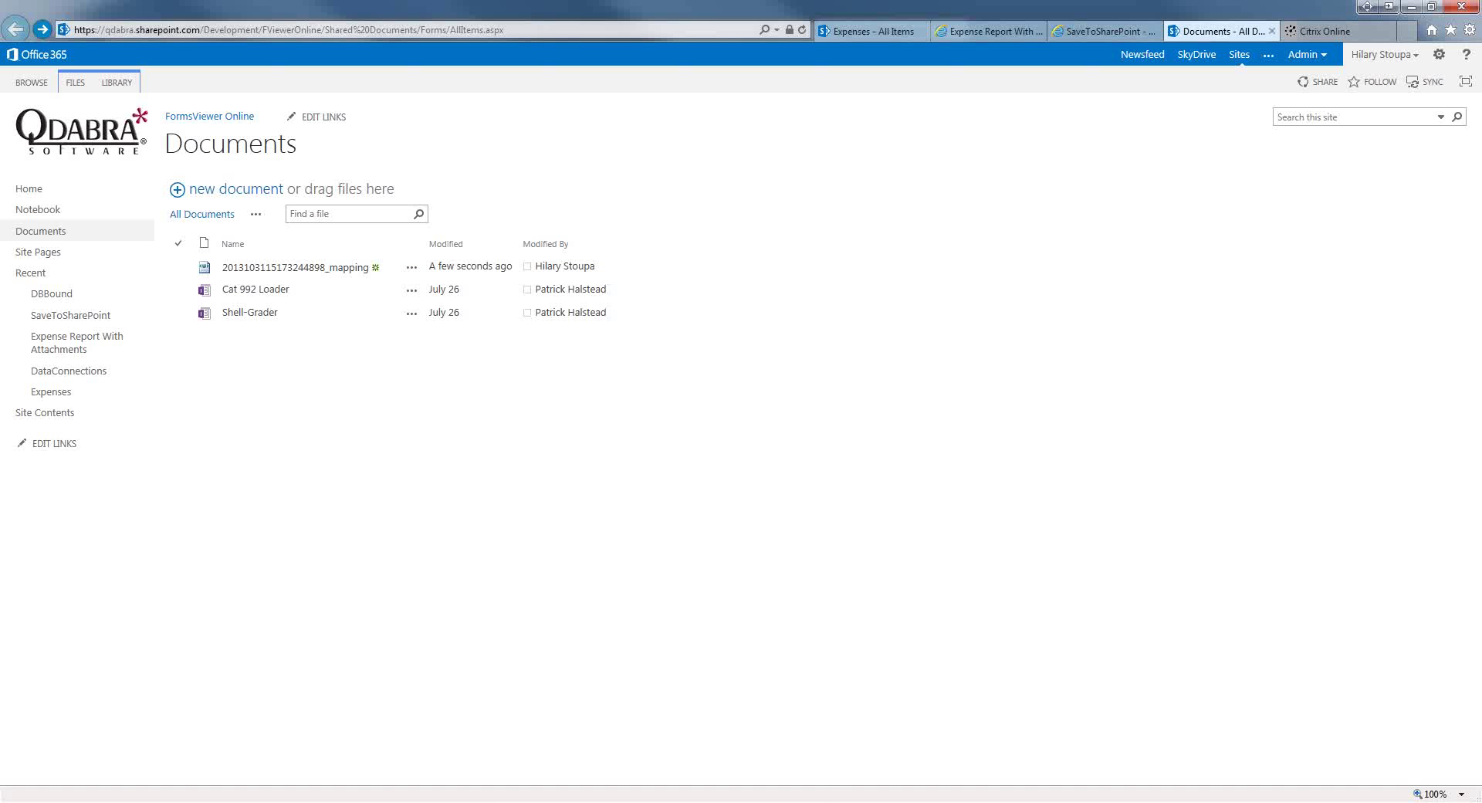
- Switch to the Form1 design in InfoPath, review the GenerateGuid, SaveToSharePoint and SubmitToSharePointList web service operations, and cancel the connection wizard
{"action": "mouse_move", "coordinate": [643, 800]}
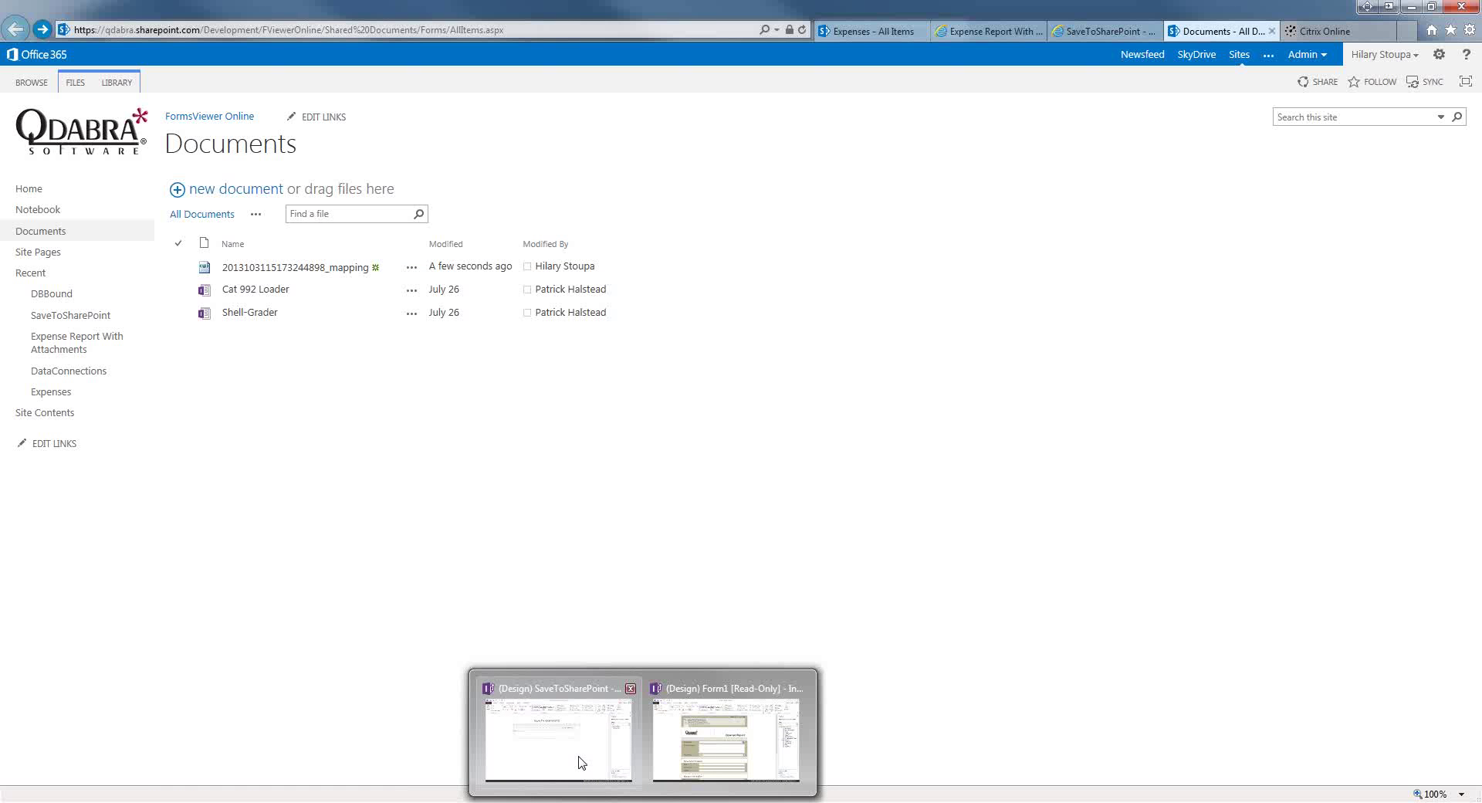
{"action": "mouse_move", "coordinate": [588, 763]}
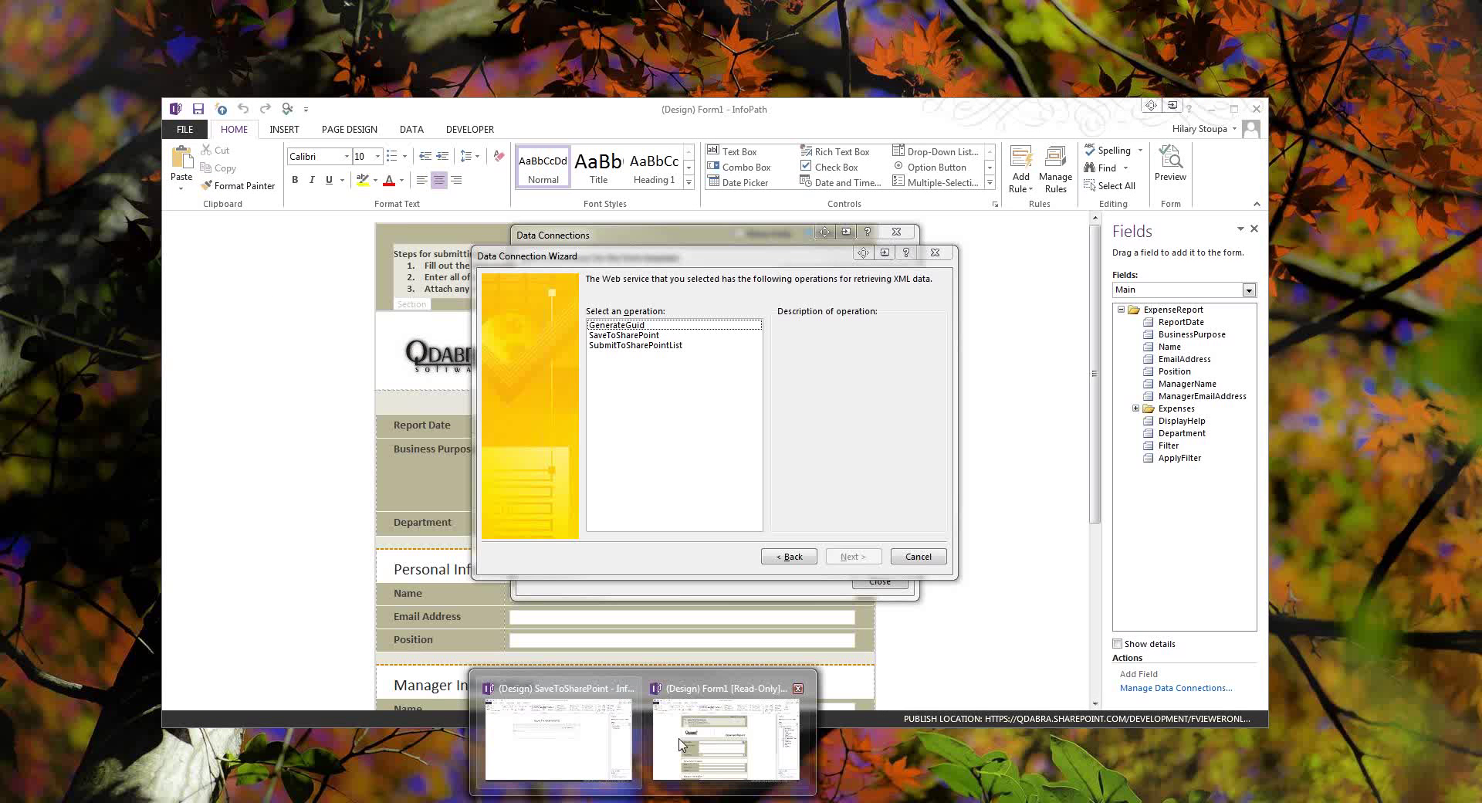
{"action": "left_click", "coordinate": [680, 745]}
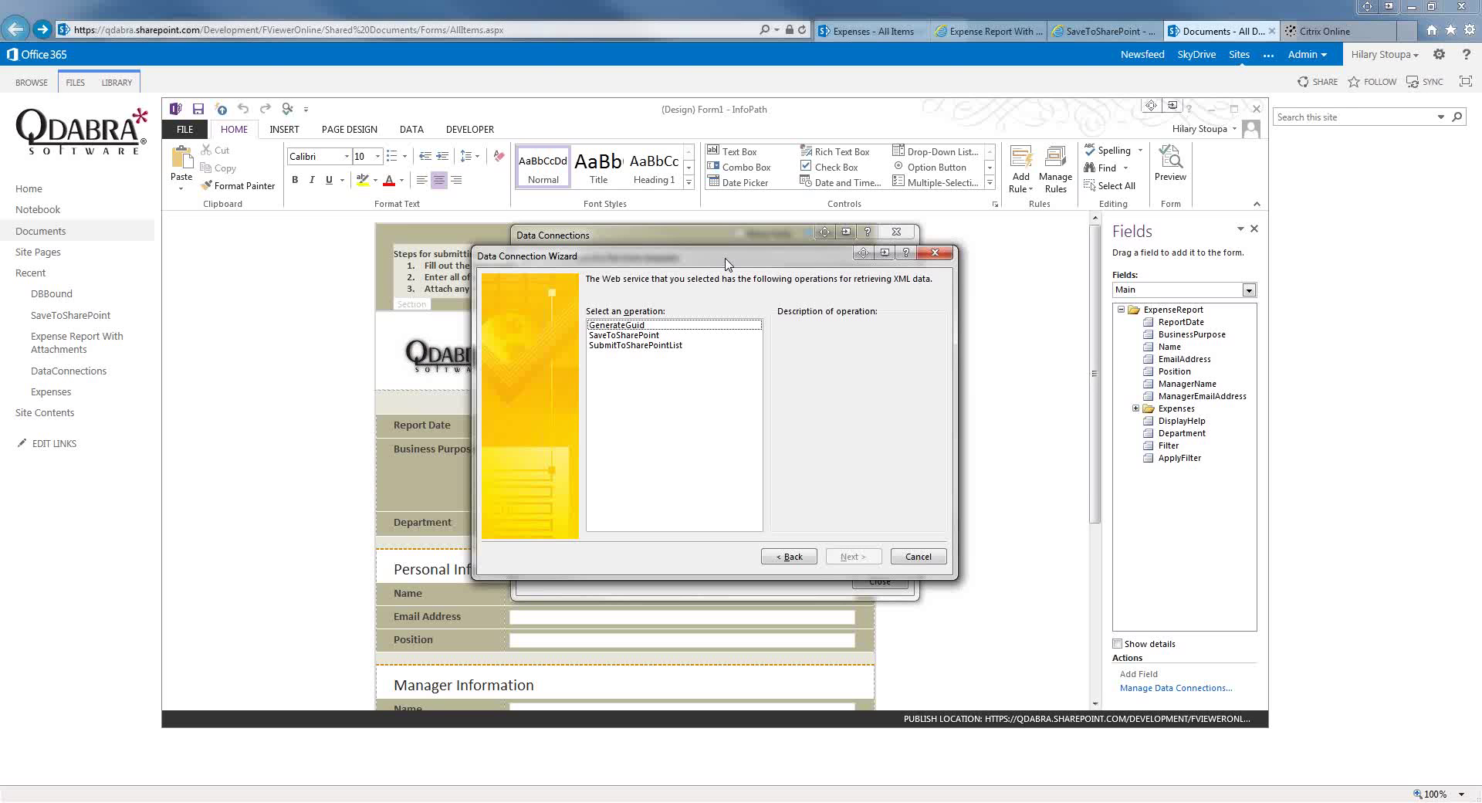
{"action": "left_click", "coordinate": [618, 325]}
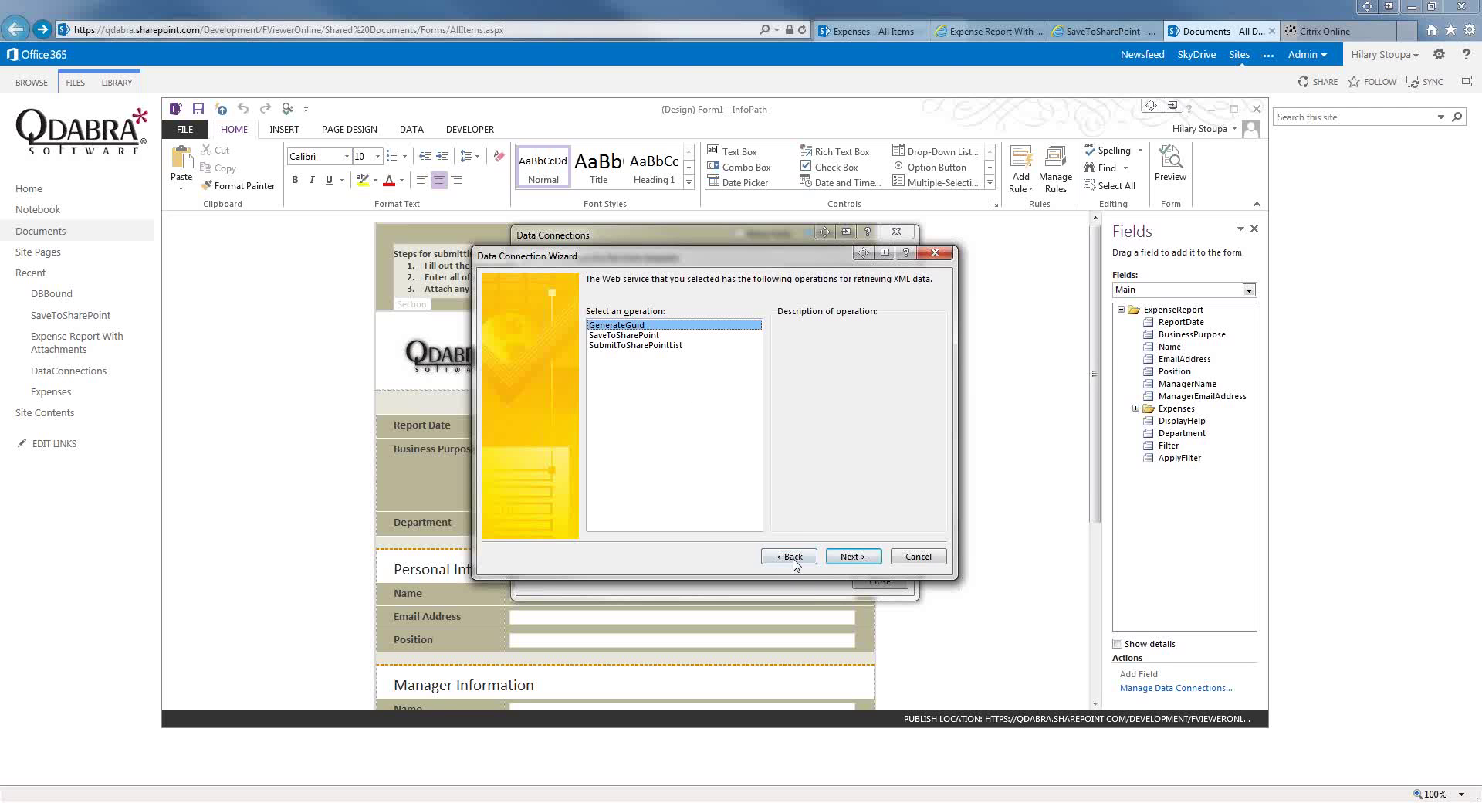
{"action": "left_click", "coordinate": [623, 337]}
{"action": "left_click", "coordinate": [622, 346]}
{"action": "left_click", "coordinate": [611, 335]}
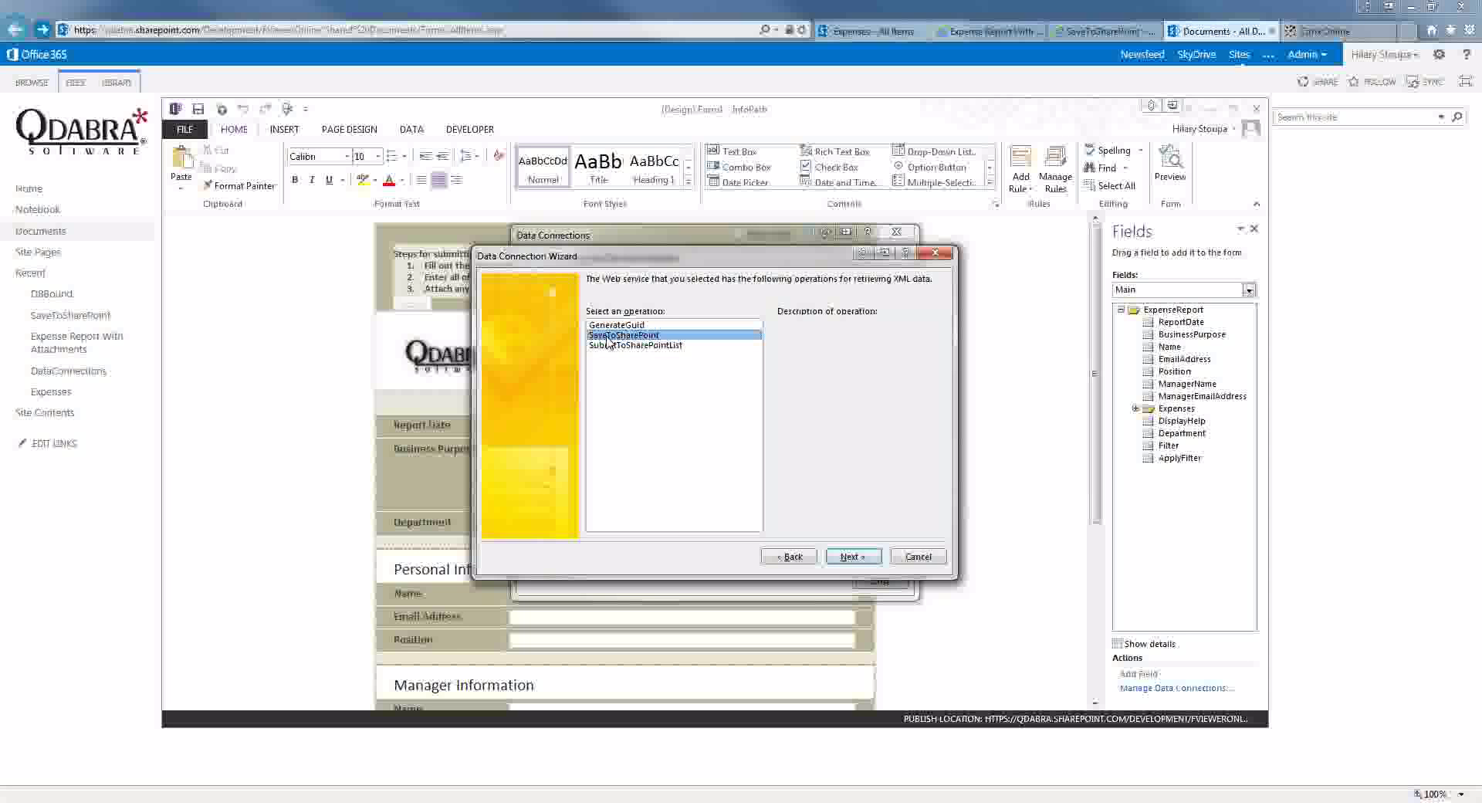
{"action": "left_click", "coordinate": [617, 325]}
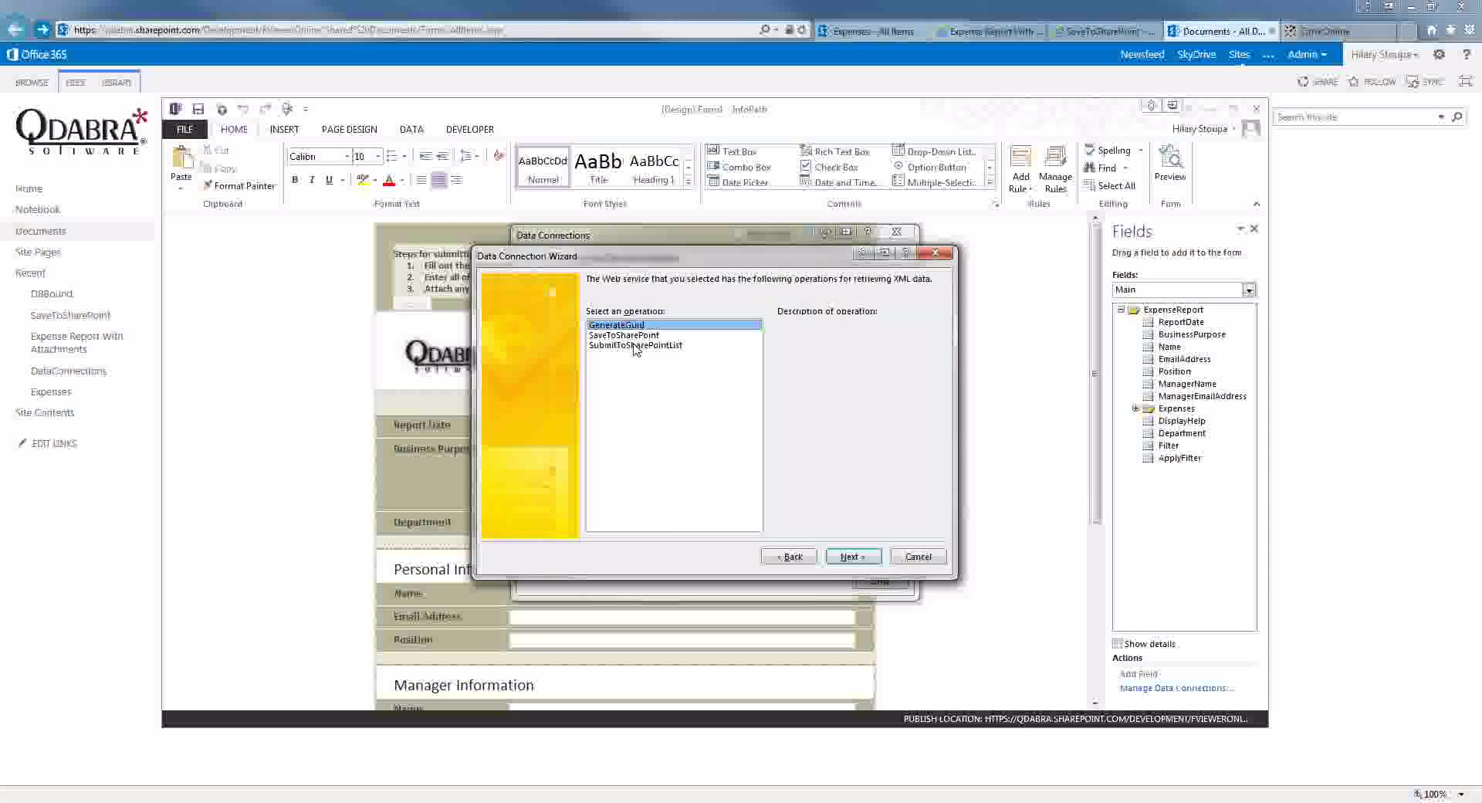
{"action": "left_click", "coordinate": [645, 336]}
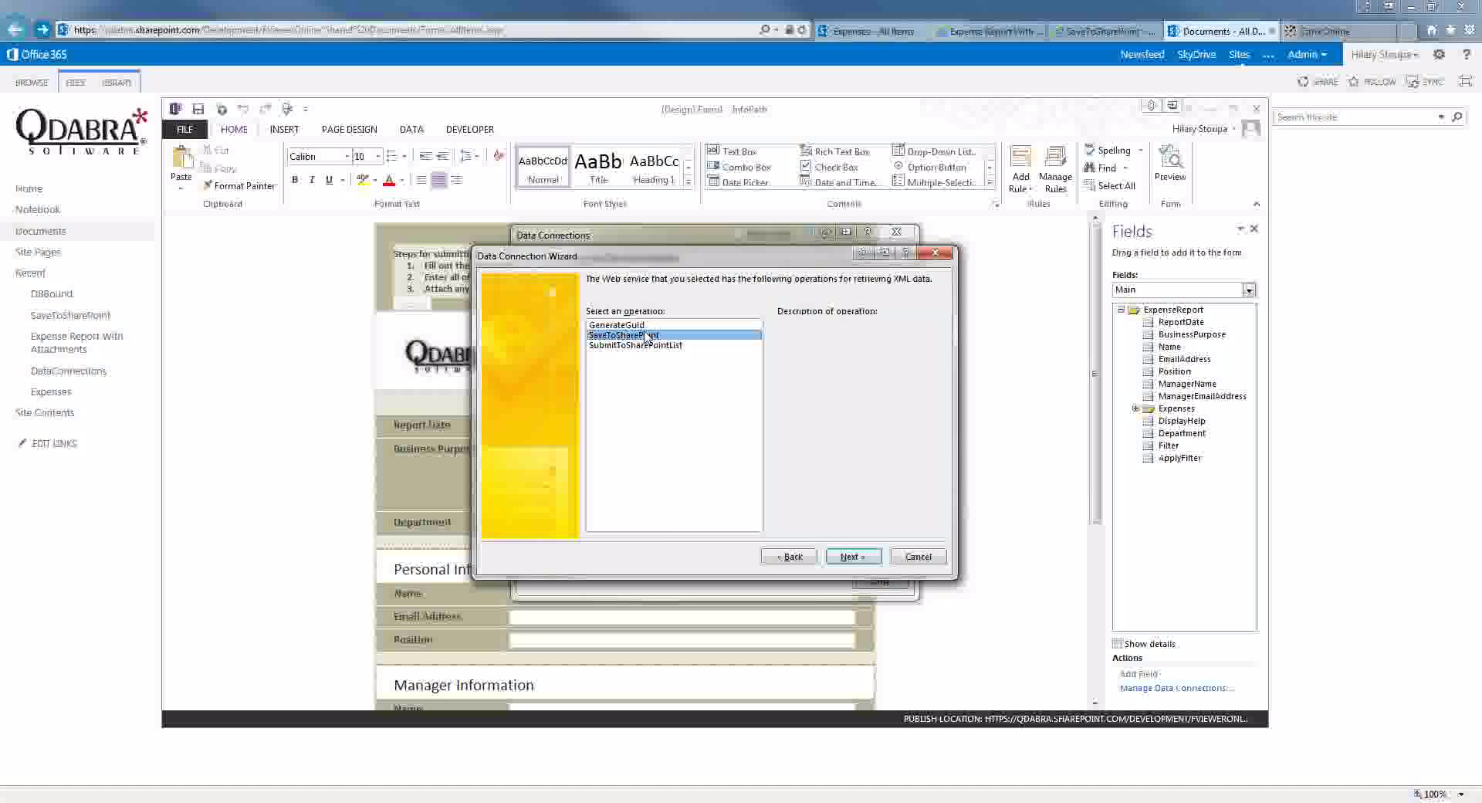
{"action": "left_click", "coordinate": [645, 326]}
{"action": "left_click", "coordinate": [644, 337]}
{"action": "left_click", "coordinate": [646, 346]}
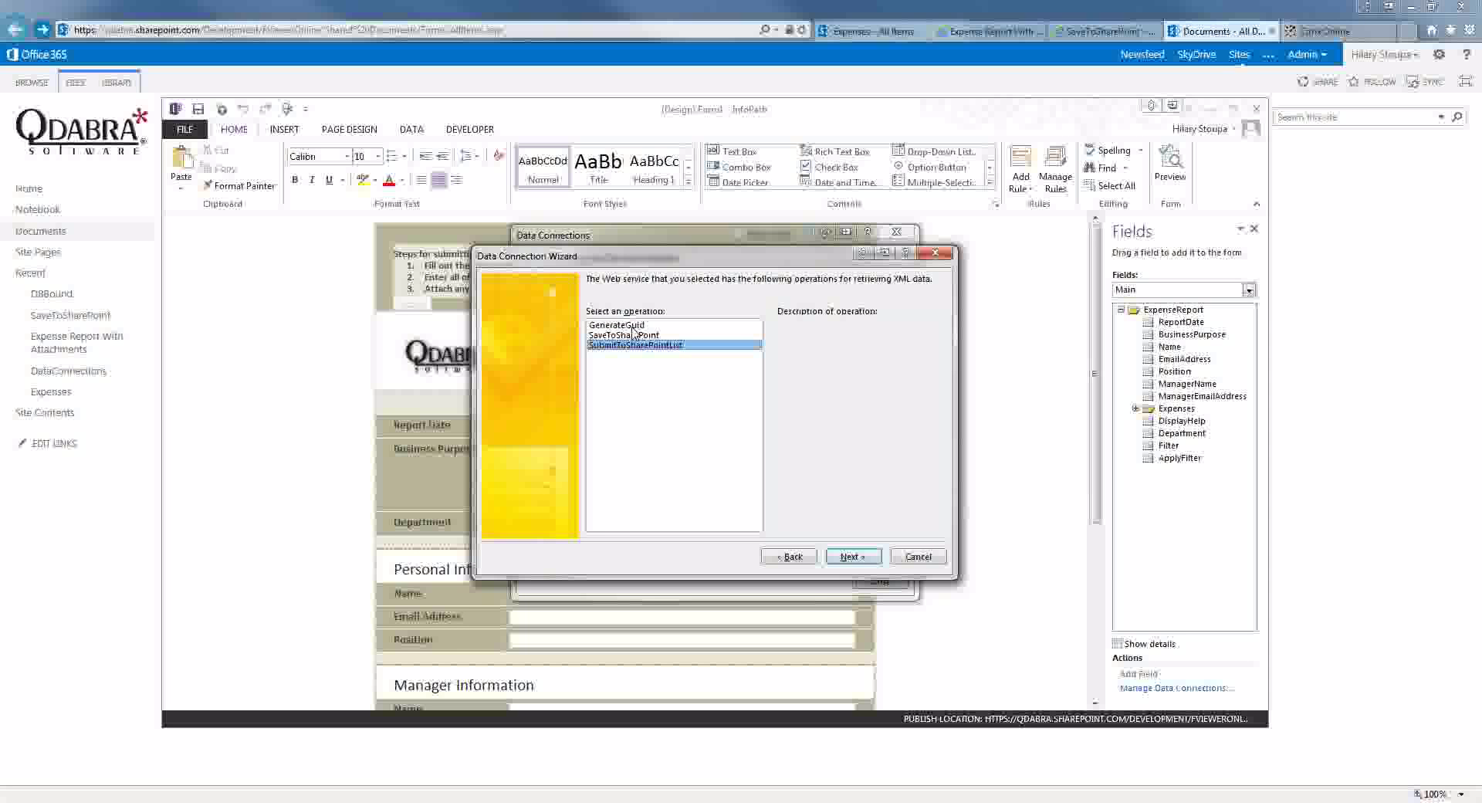
{"action": "left_click", "coordinate": [634, 326]}
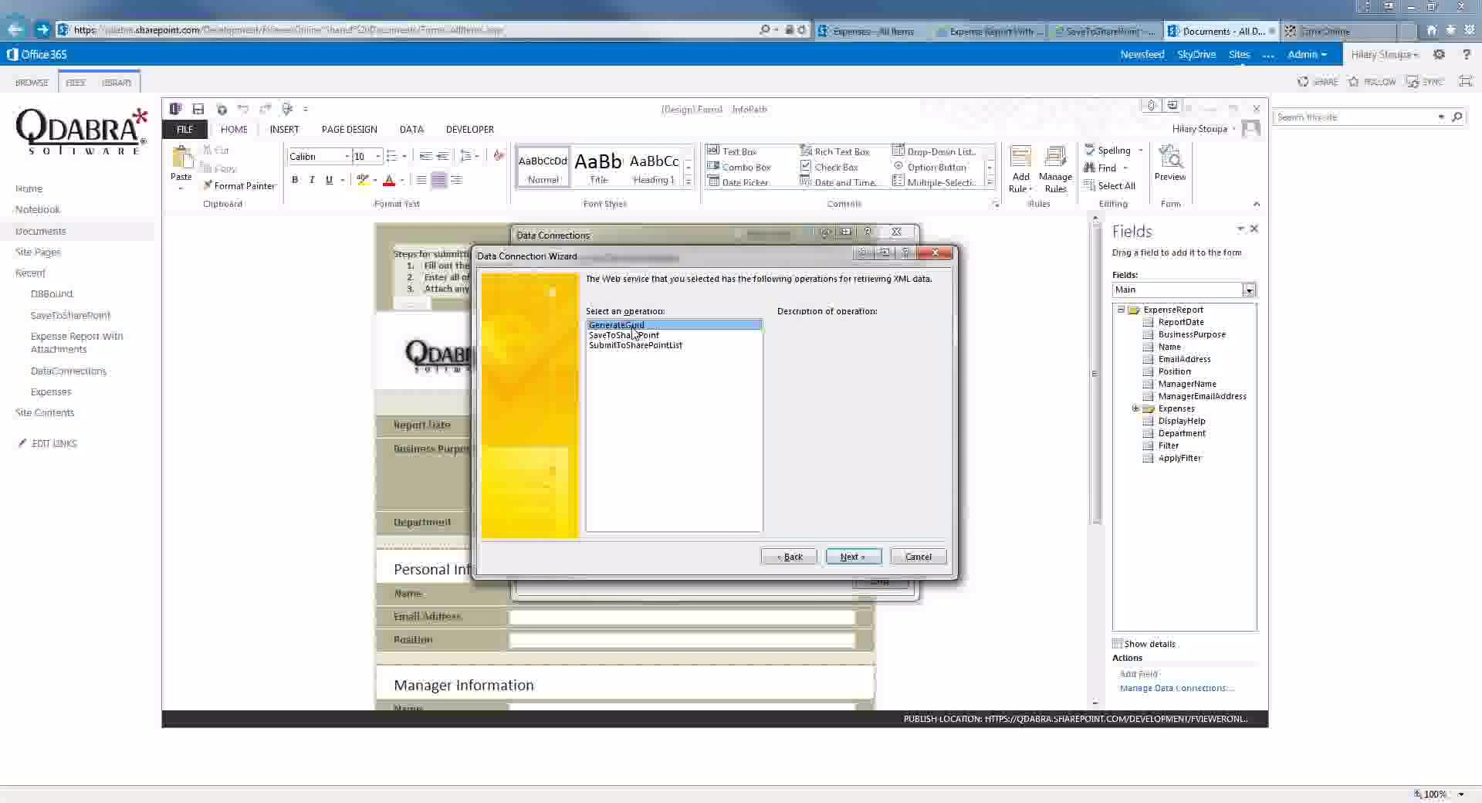
{"action": "left_click", "coordinate": [640, 337]}
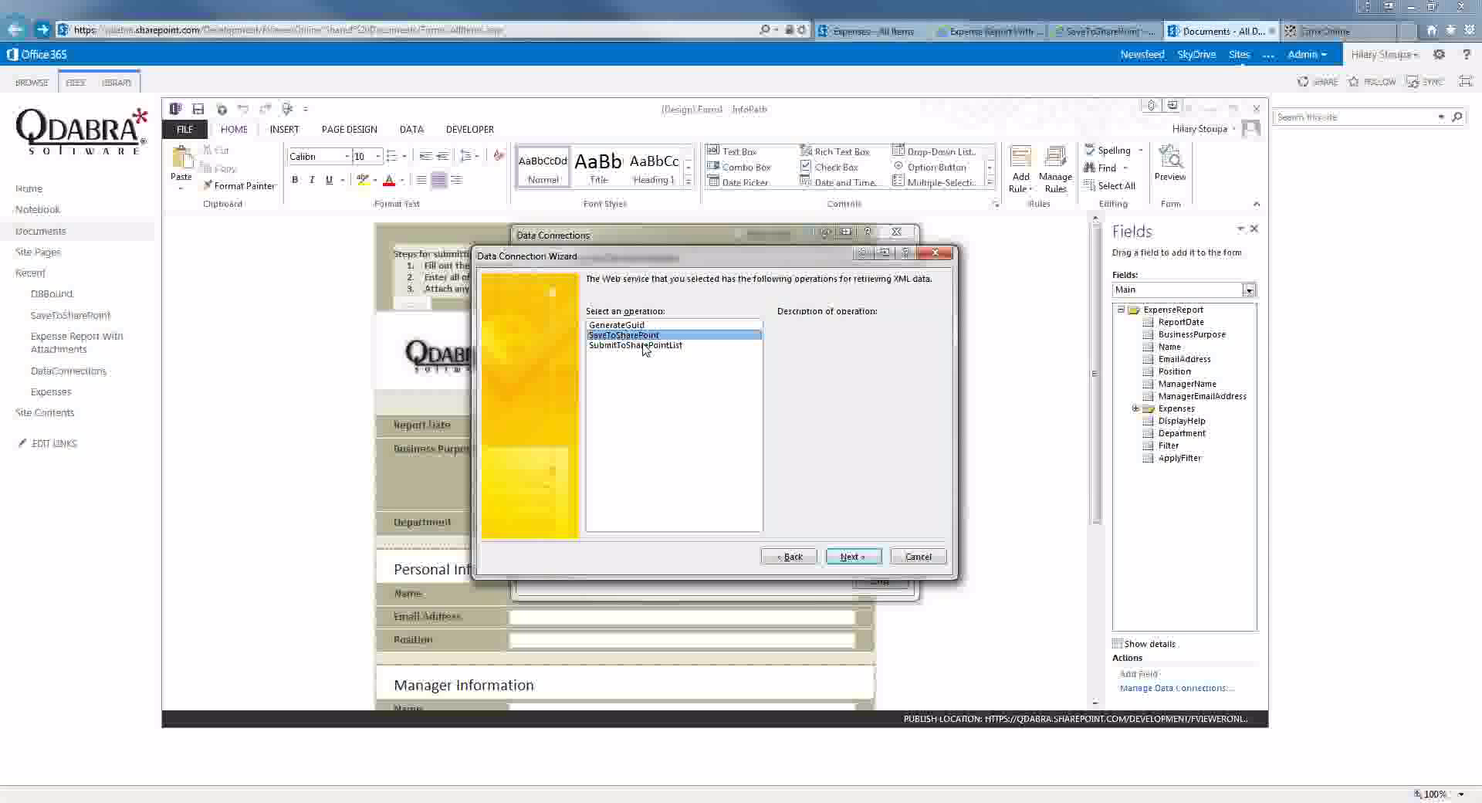
{"action": "left_click", "coordinate": [645, 346]}
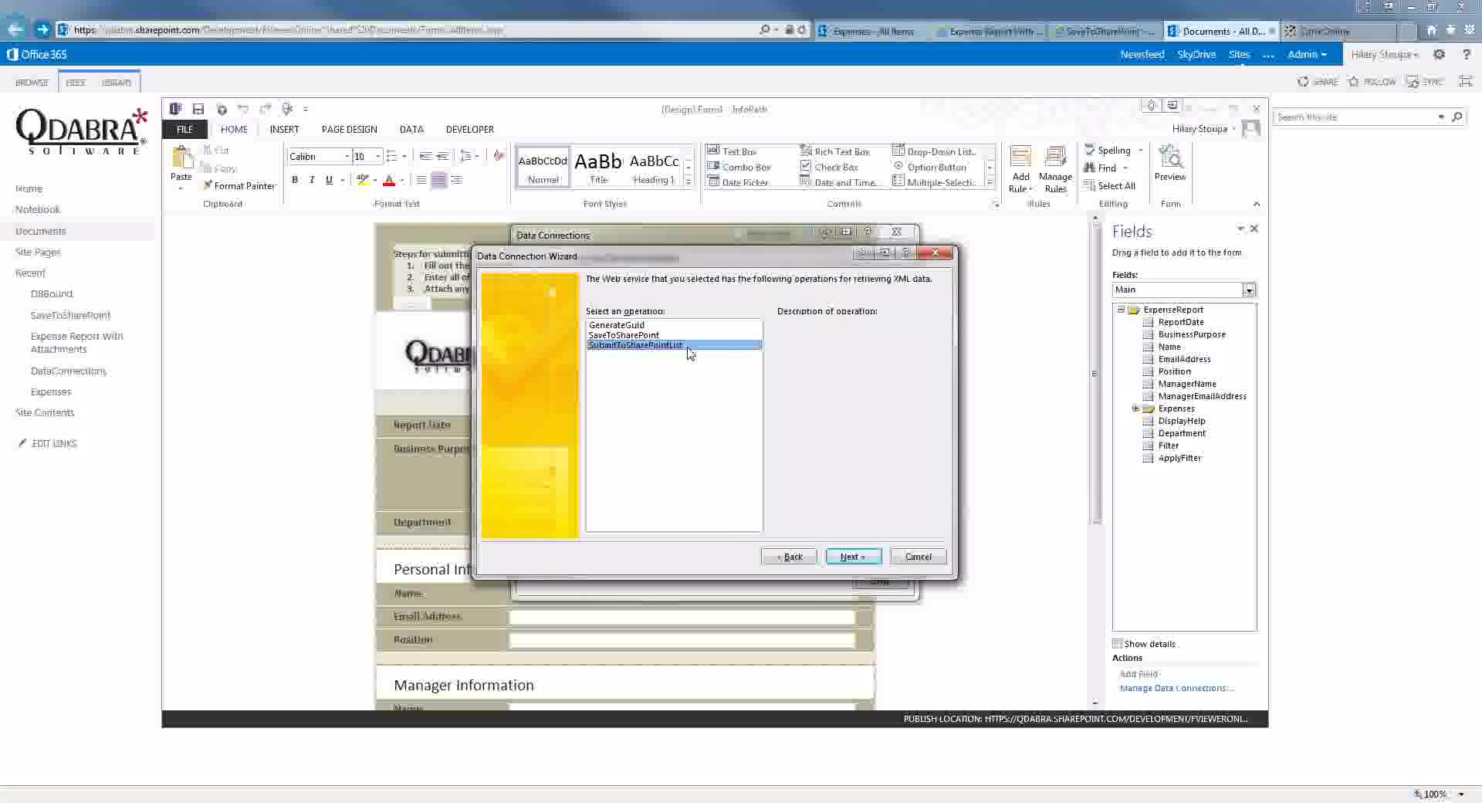
{"action": "left_click", "coordinate": [919, 558]}
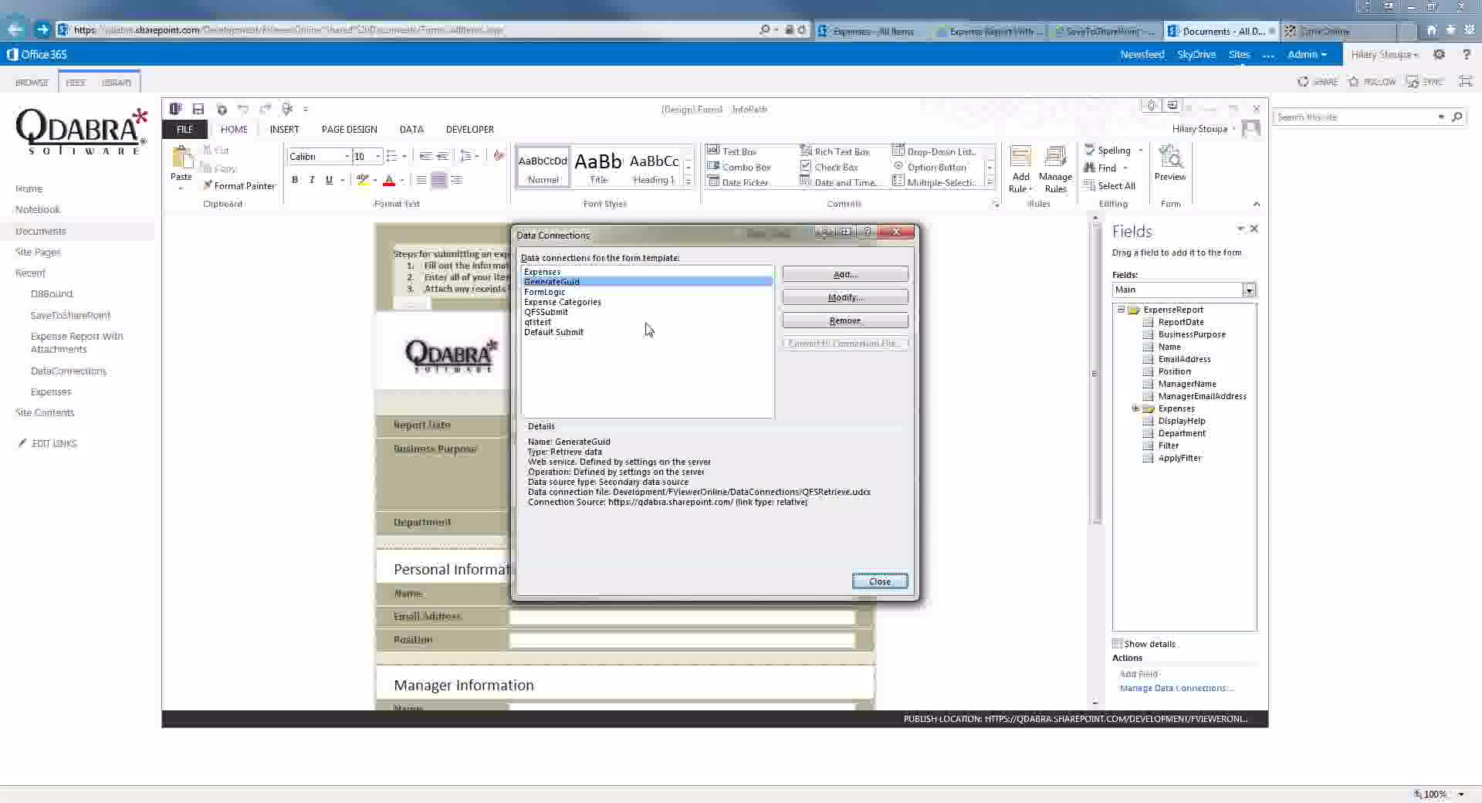
- Review the details of the QFSSubmit and GenerateGuid data connections and close the connection list
{"action": "left_click", "coordinate": [558, 312]}
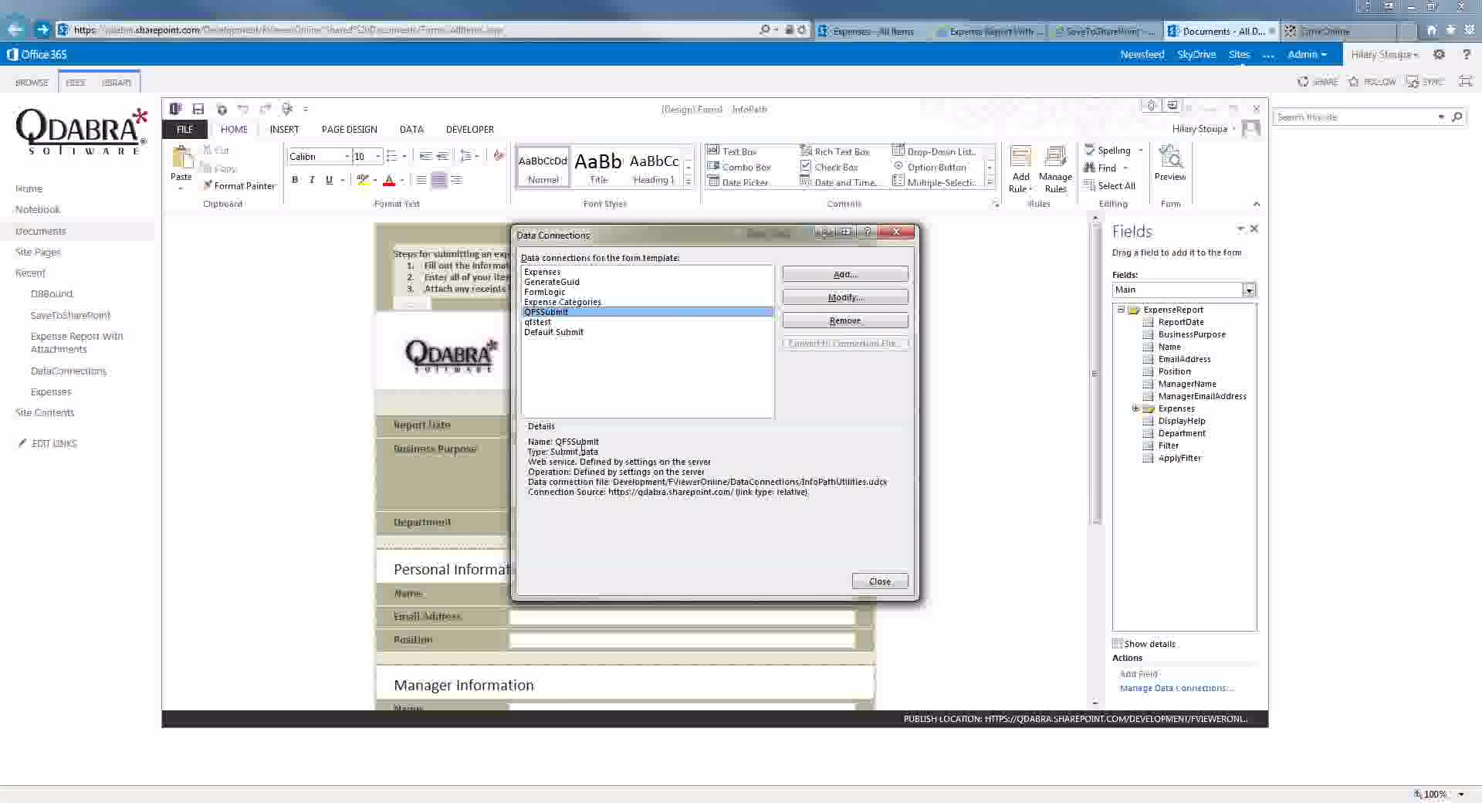
{"action": "left_click", "coordinate": [553, 282]}
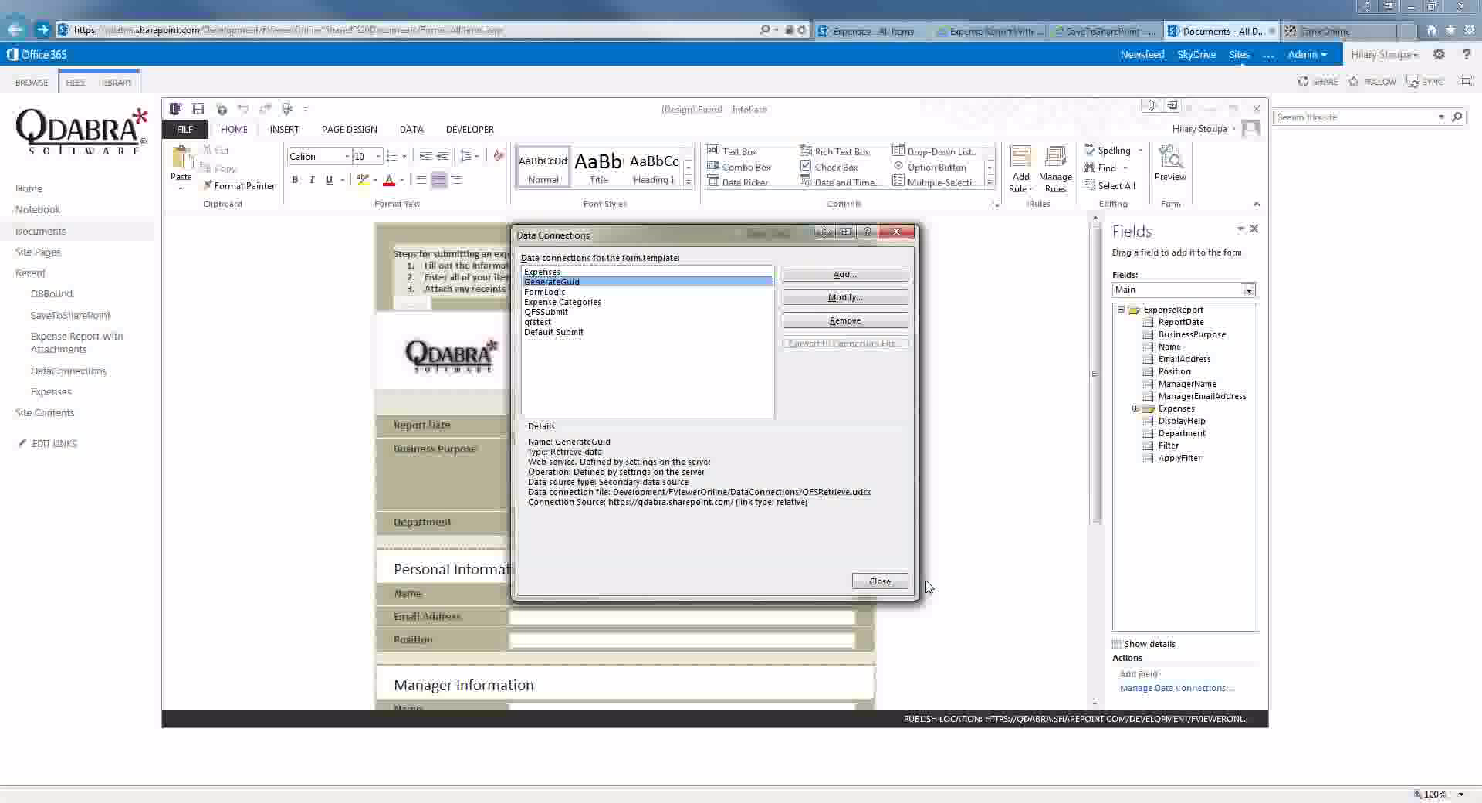
{"action": "left_click", "coordinate": [880, 582]}
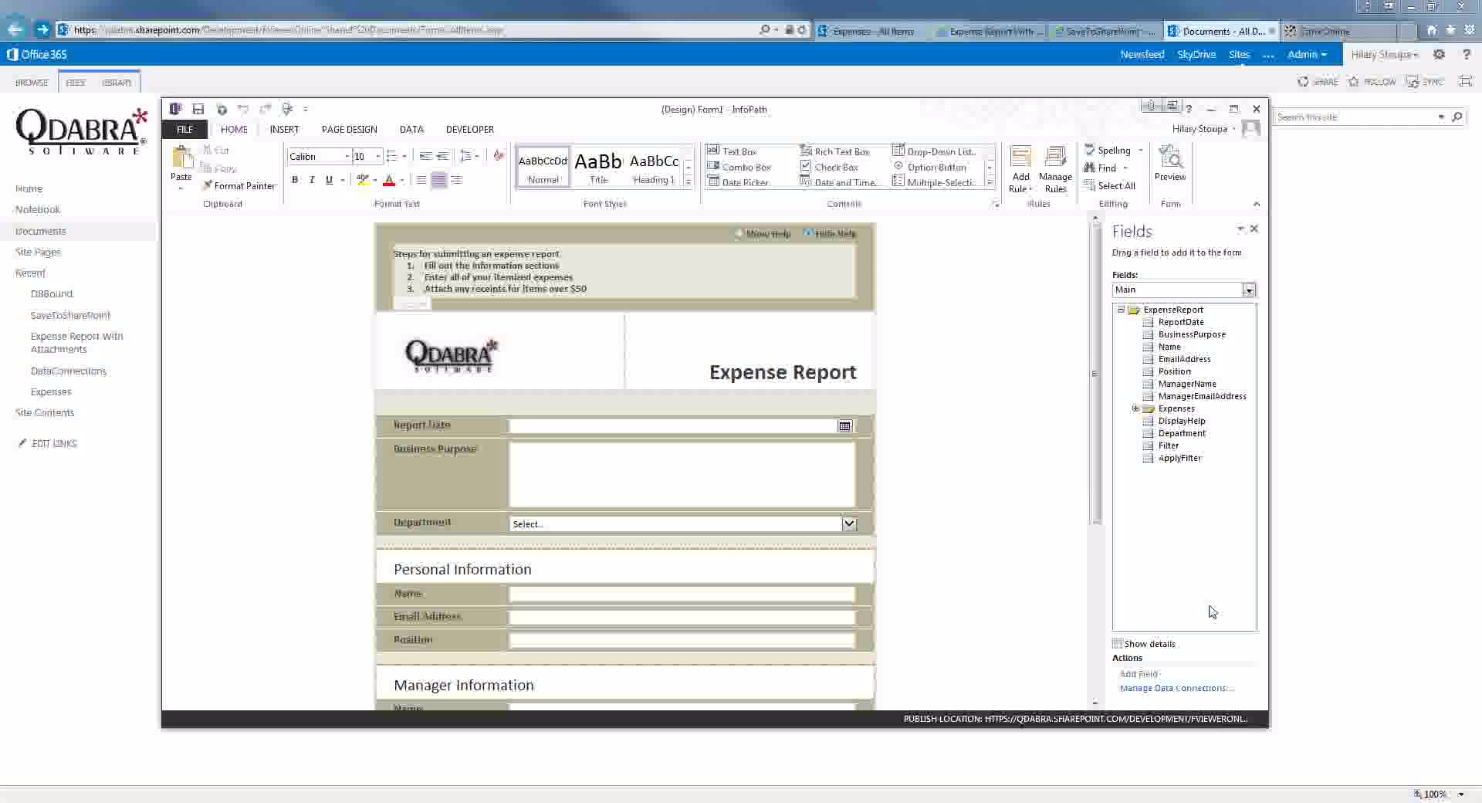
- Examine the rules attached to the Submit List Items button below the Expenses section
{"action": "scroll", "coordinate": [1094, 509], "scroll_direction": "down", "scroll_amount": 5}
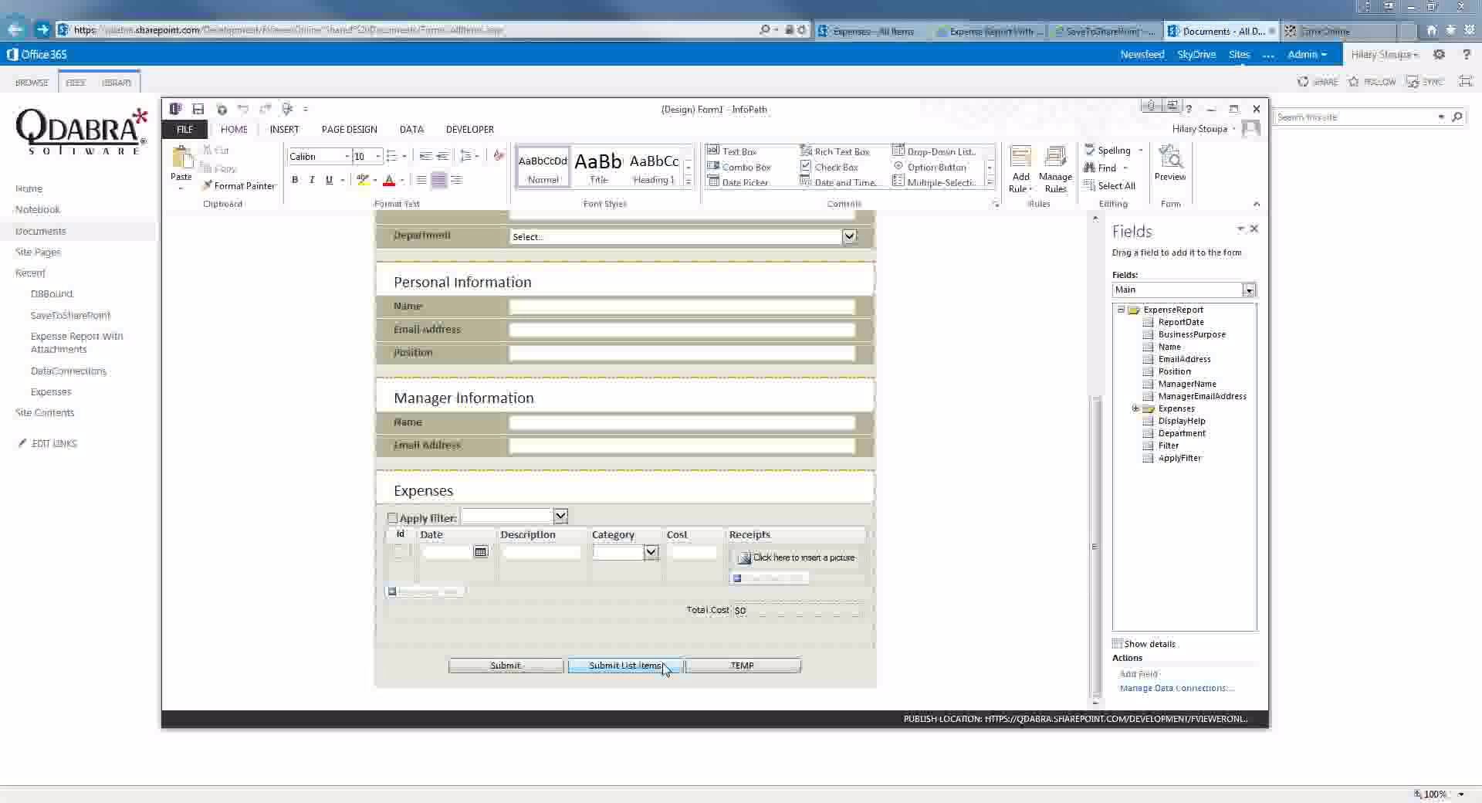
{"action": "left_click", "coordinate": [664, 667]}
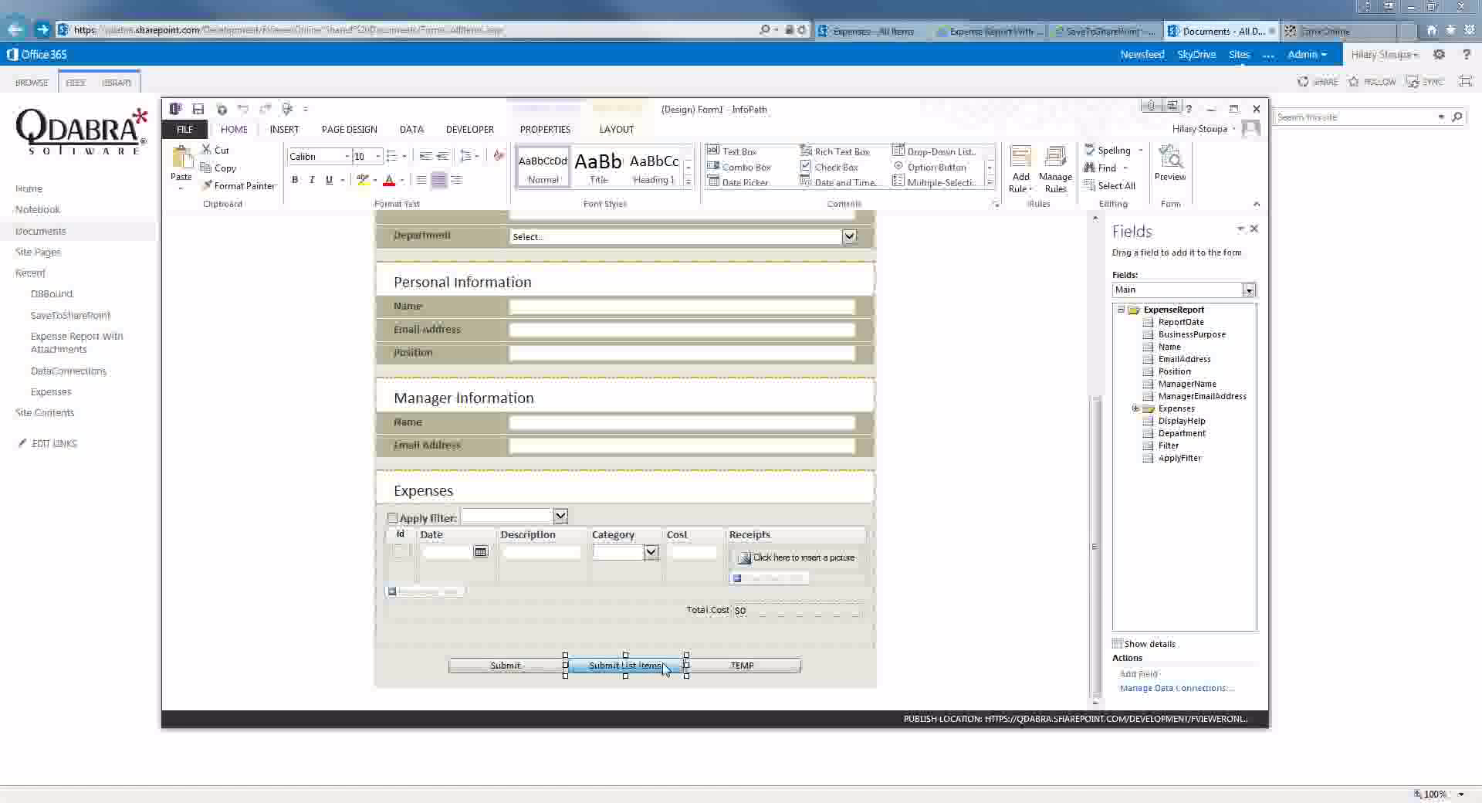
{"action": "left_click", "coordinate": [1069, 170]}
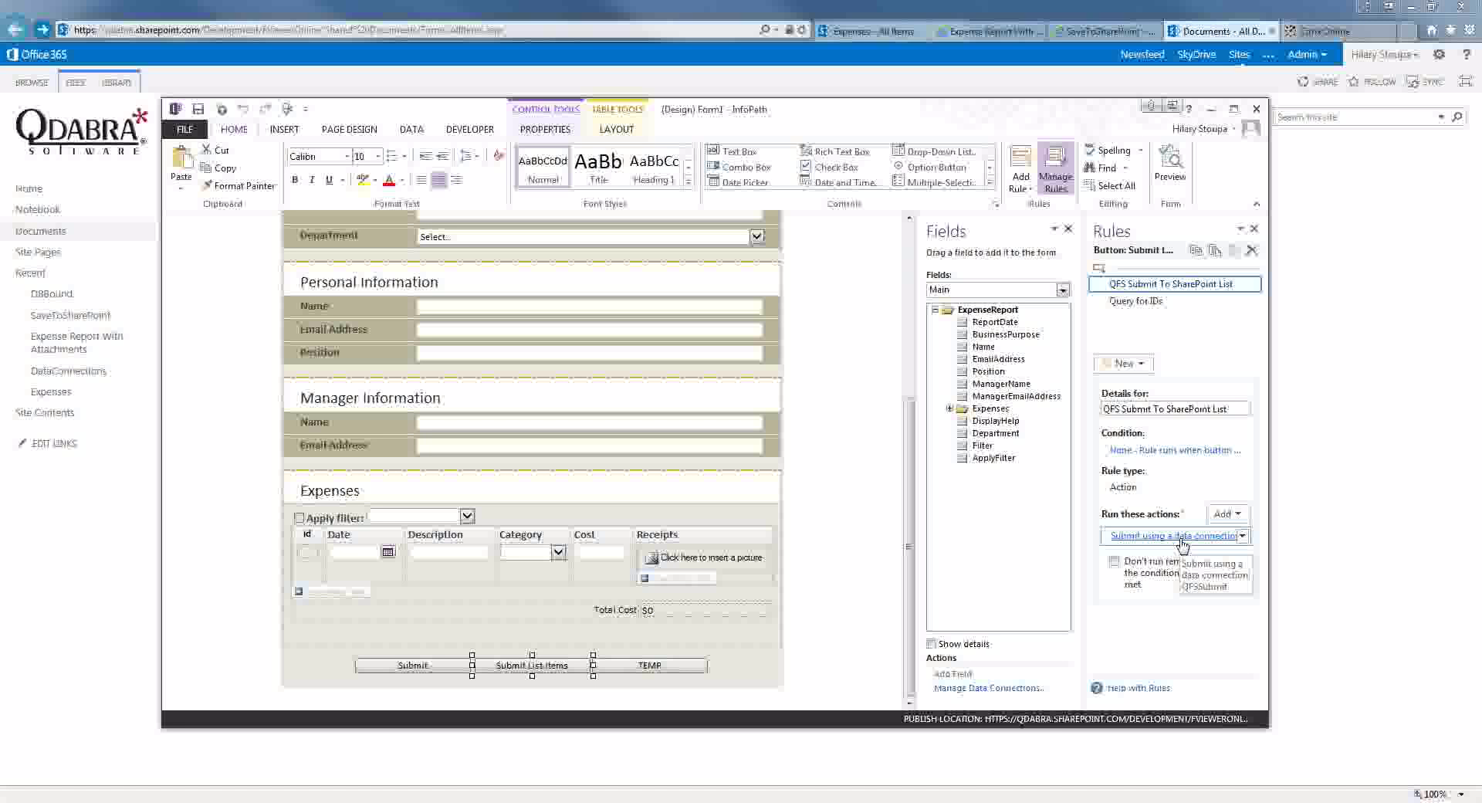
- Open the qfstest data connection for modification and try to load the operations of its existing web service
{"action": "left_click", "coordinate": [1006, 688]}
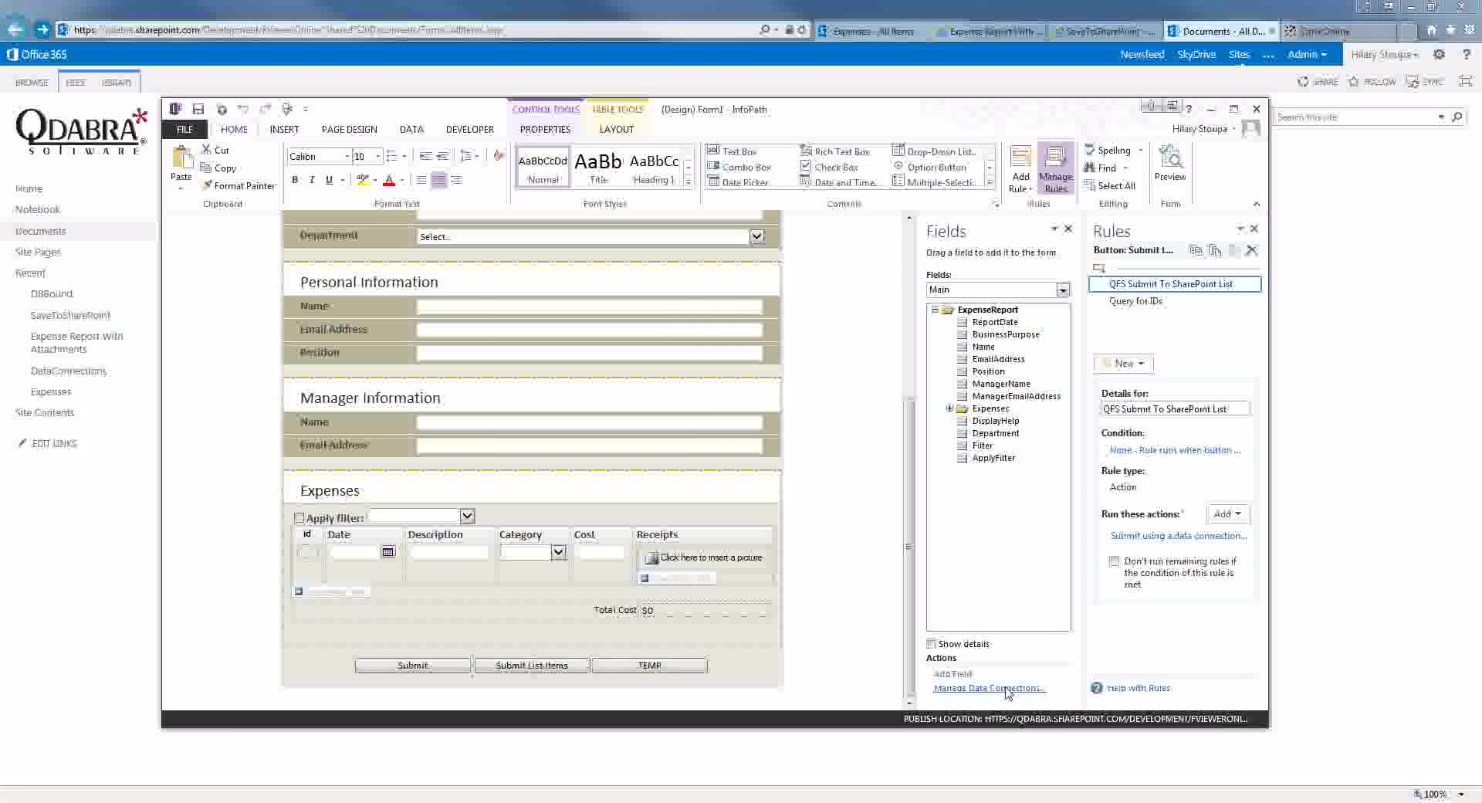
{"action": "left_click", "coordinate": [540, 322]}
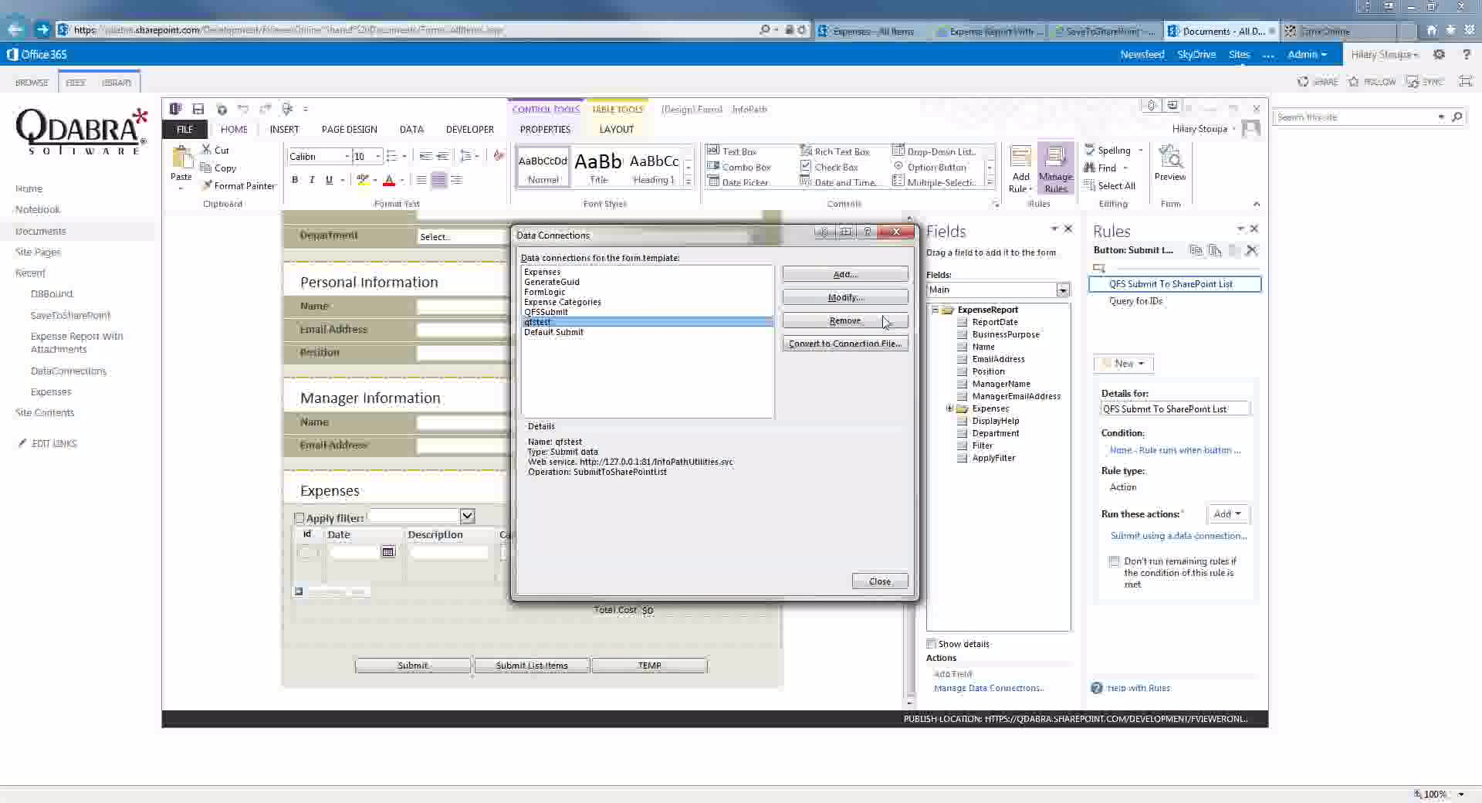
{"action": "left_click", "coordinate": [809, 299]}
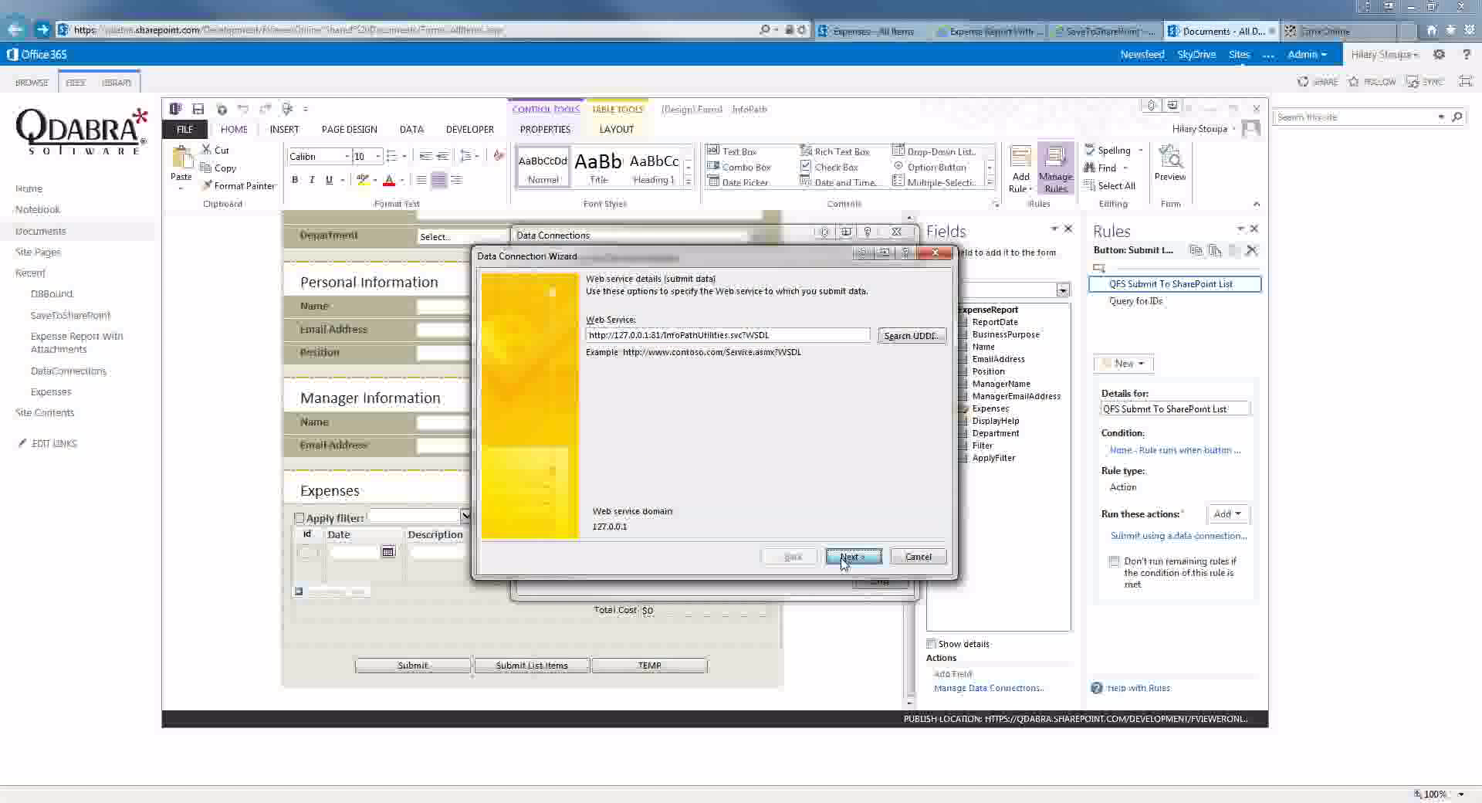
{"action": "left_click", "coordinate": [844, 557]}
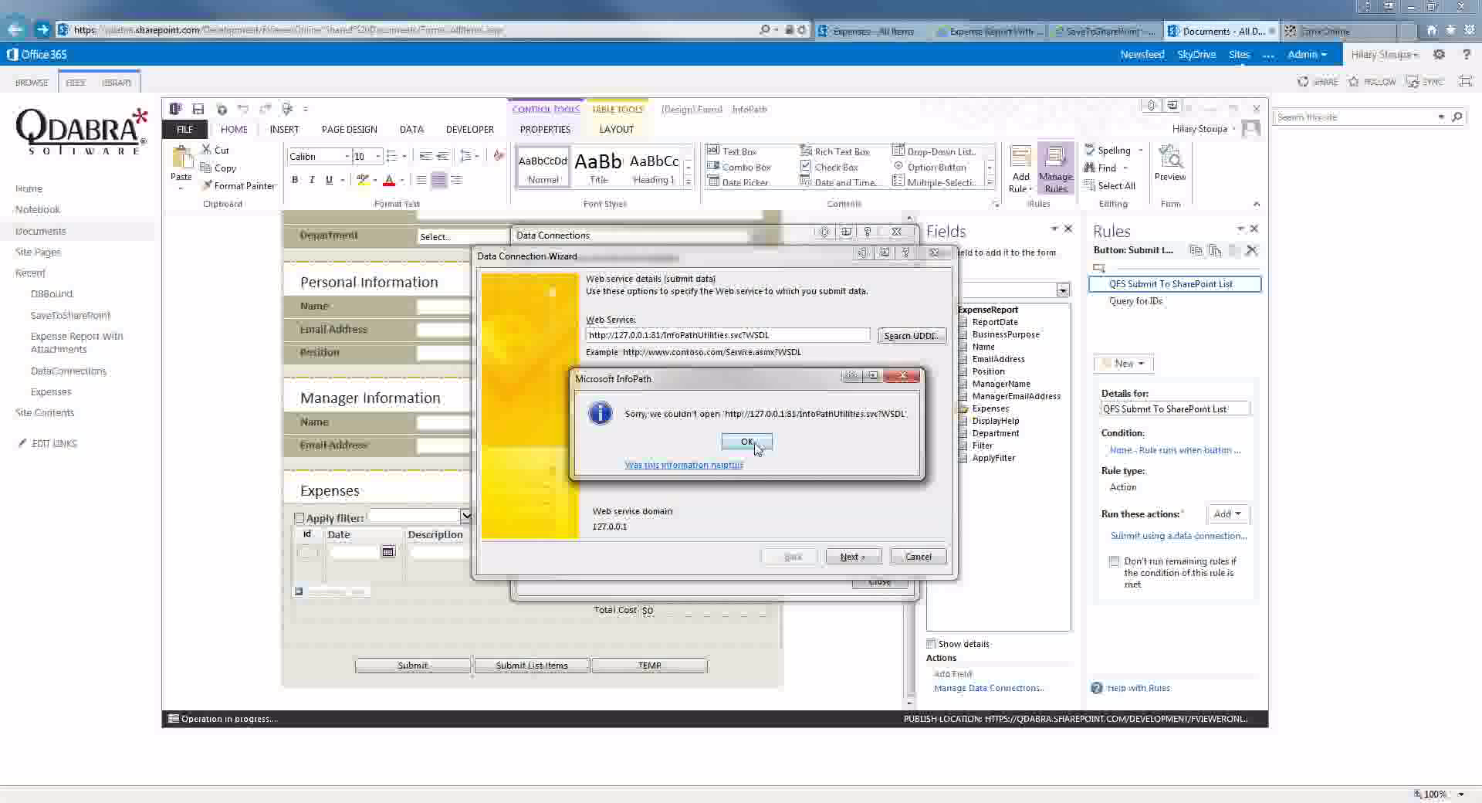
{"action": "left_click", "coordinate": [746, 442]}
{"action": "left_click", "coordinate": [871, 442]}
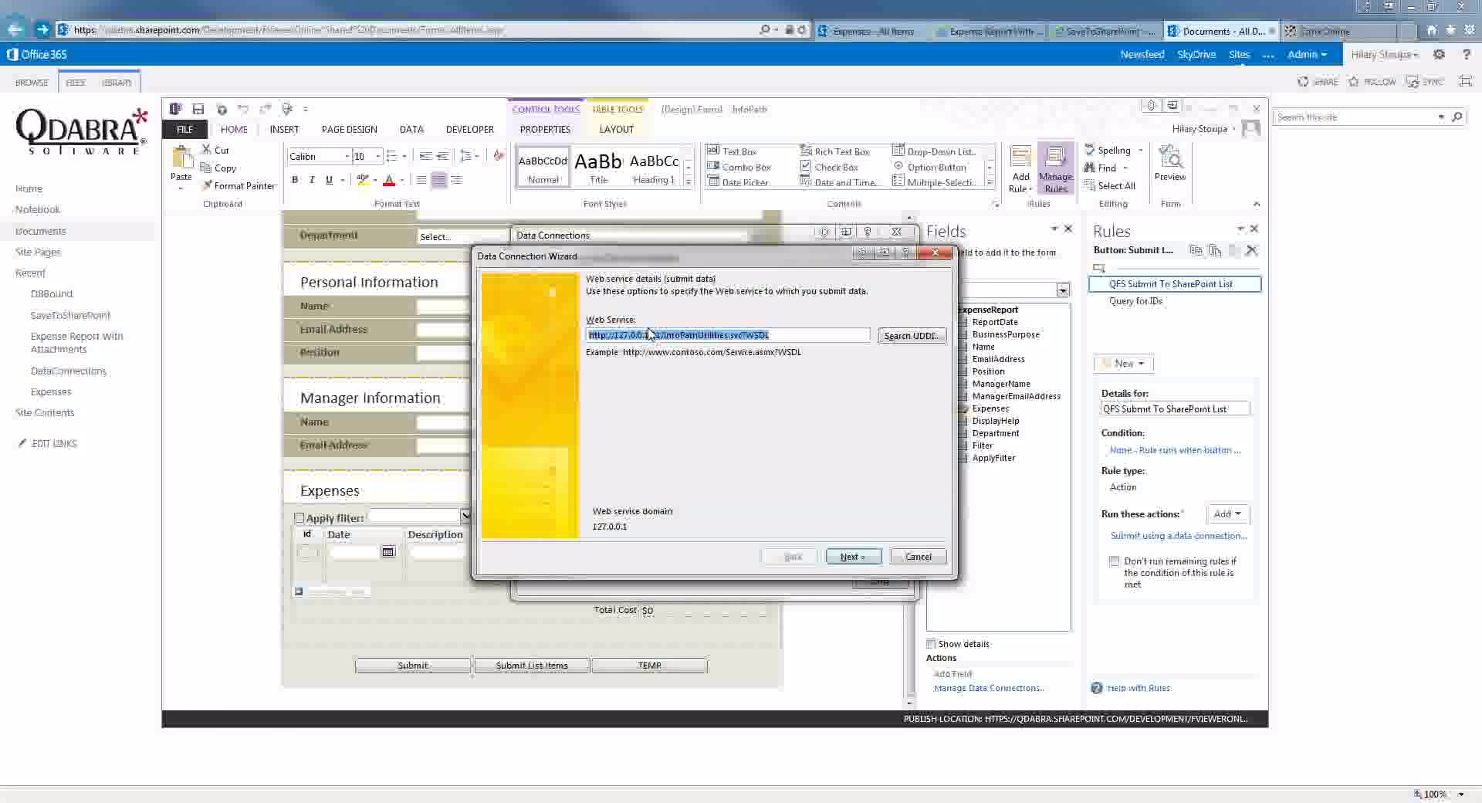
{"action": "left_click", "coordinate": [662, 334]}
{"action": "left_click_drag", "start_coordinate": [661, 333], "coordinate": [525, 334]}
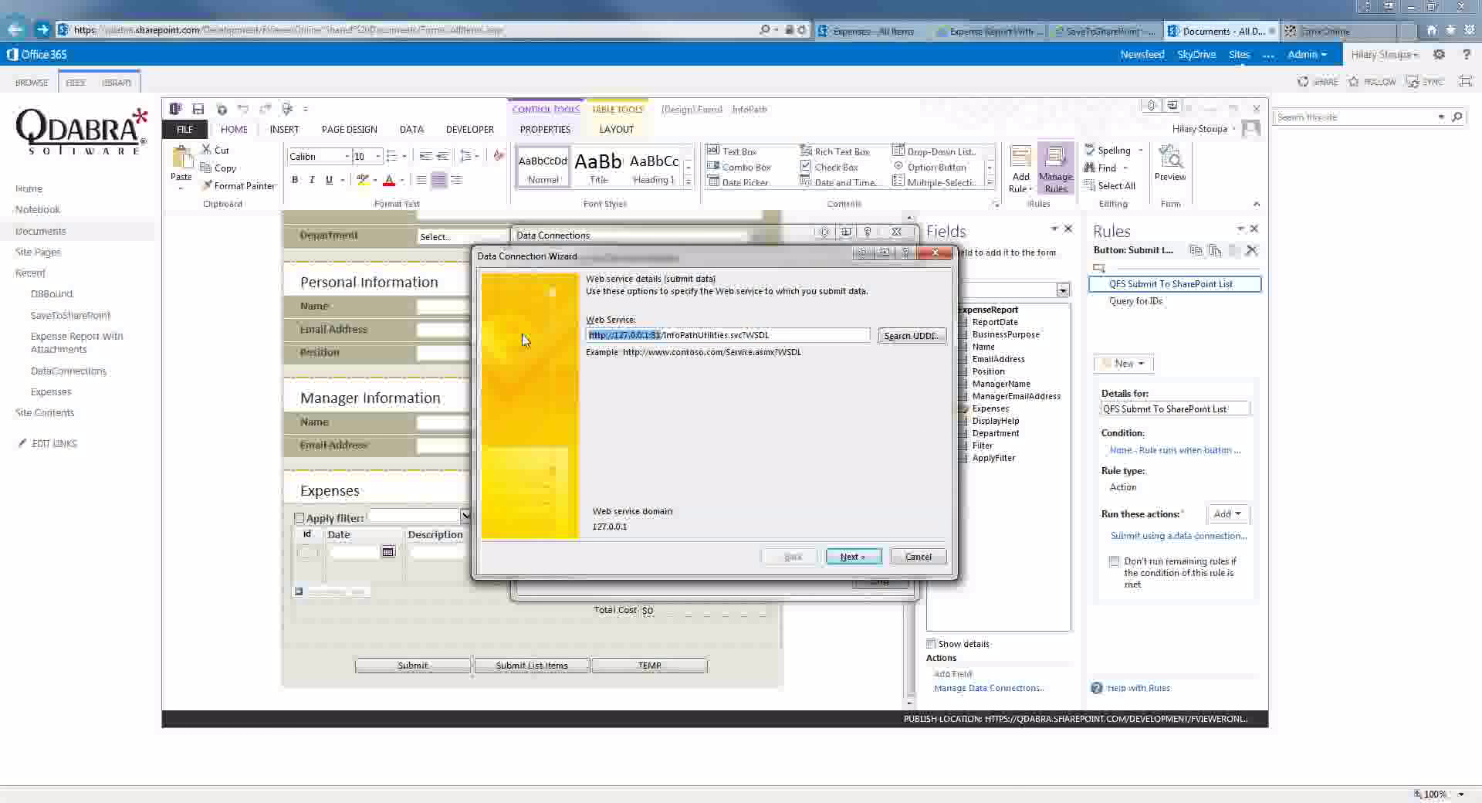
{"action": "key", "text": "BackSpace"}
{"action": "type", "text": "h"}
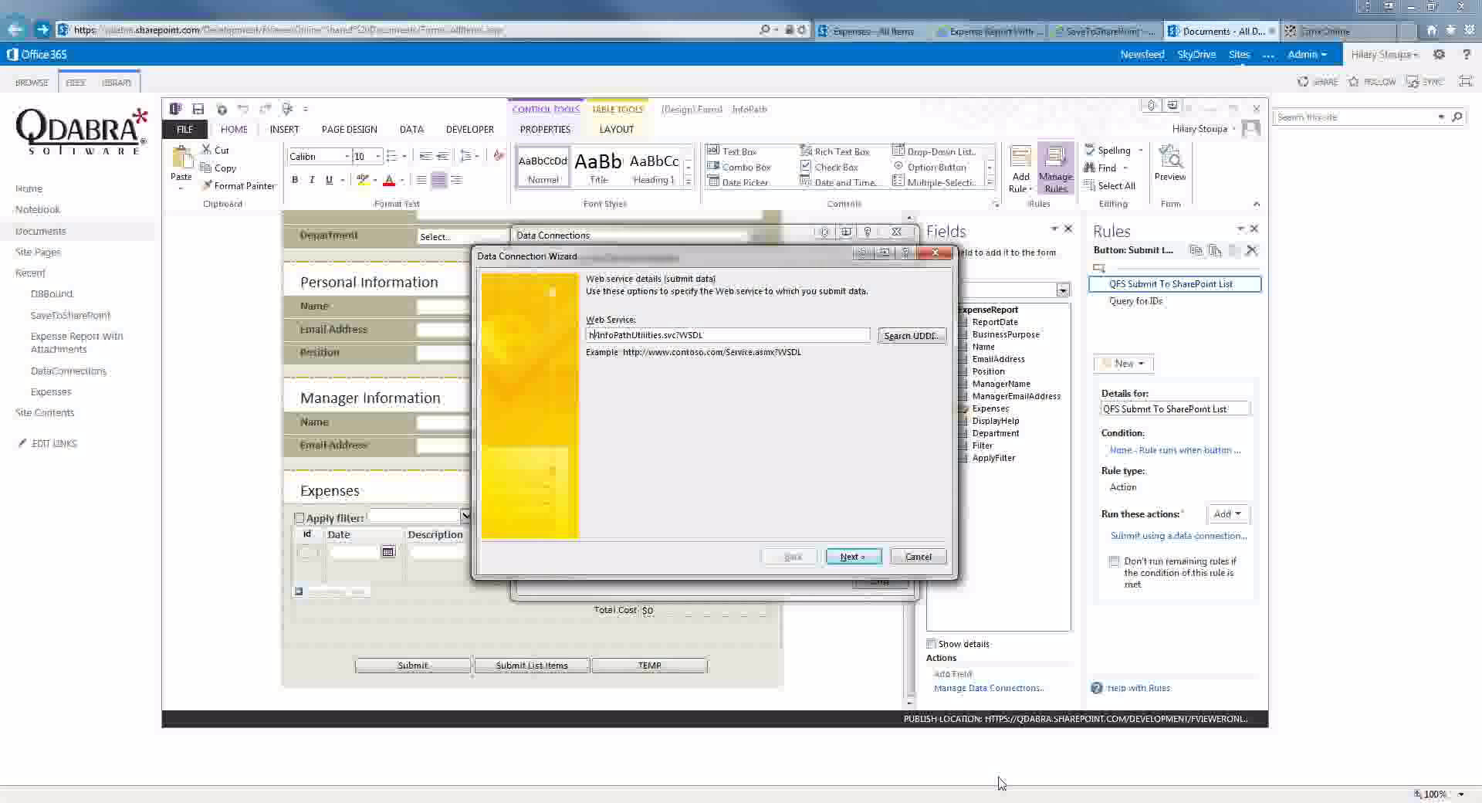
{"action": "type", "text": "ttp://q"}
{"action": "type", "text": "fsproto"}
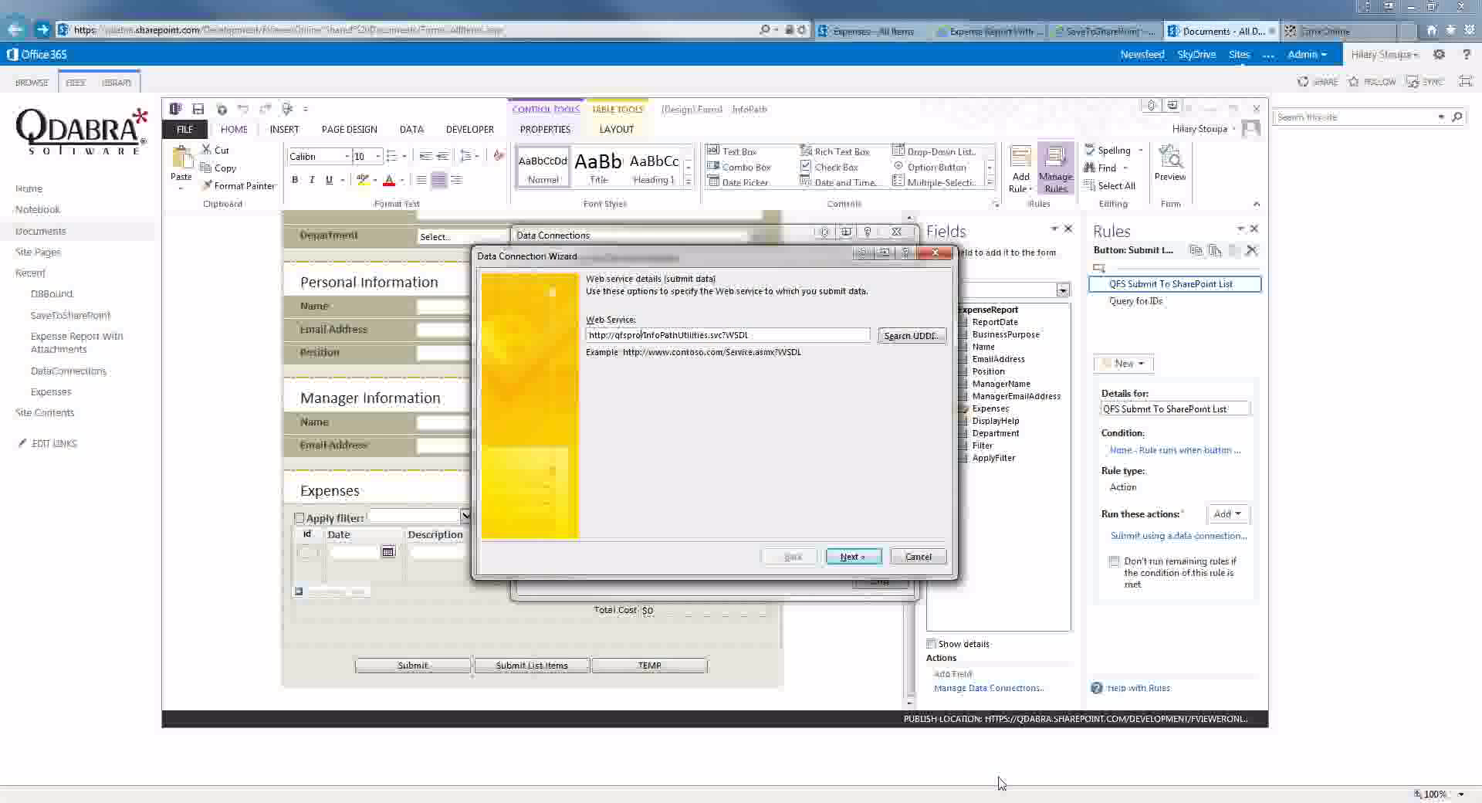
{"action": "type", "text": ".co"}
{"action": "type", "text": "oudapp"}
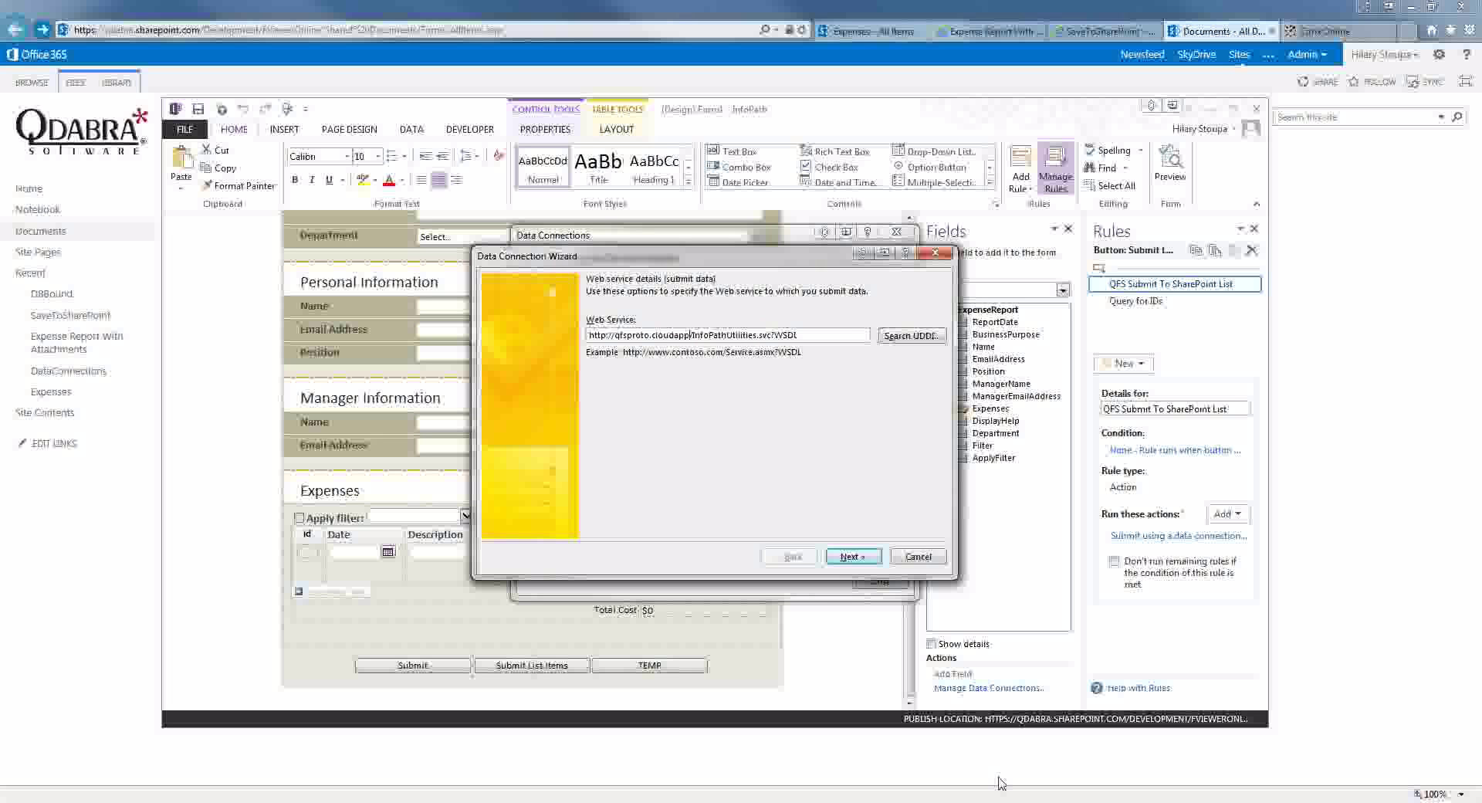
{"action": "type", "text": ".net"}
{"action": "mouse_move", "coordinate": [686, 802]}
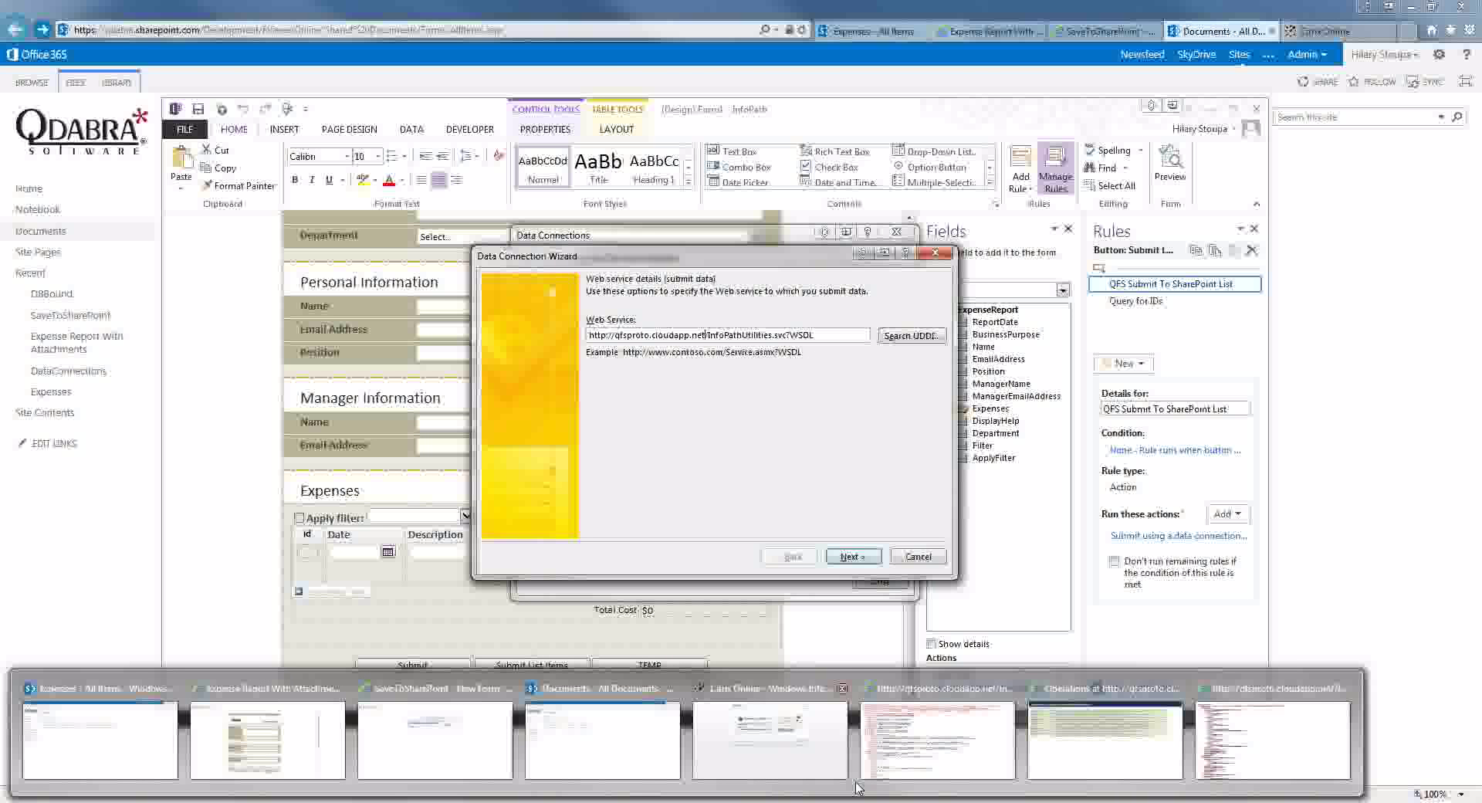
{"action": "mouse_move", "coordinate": [964, 766]}
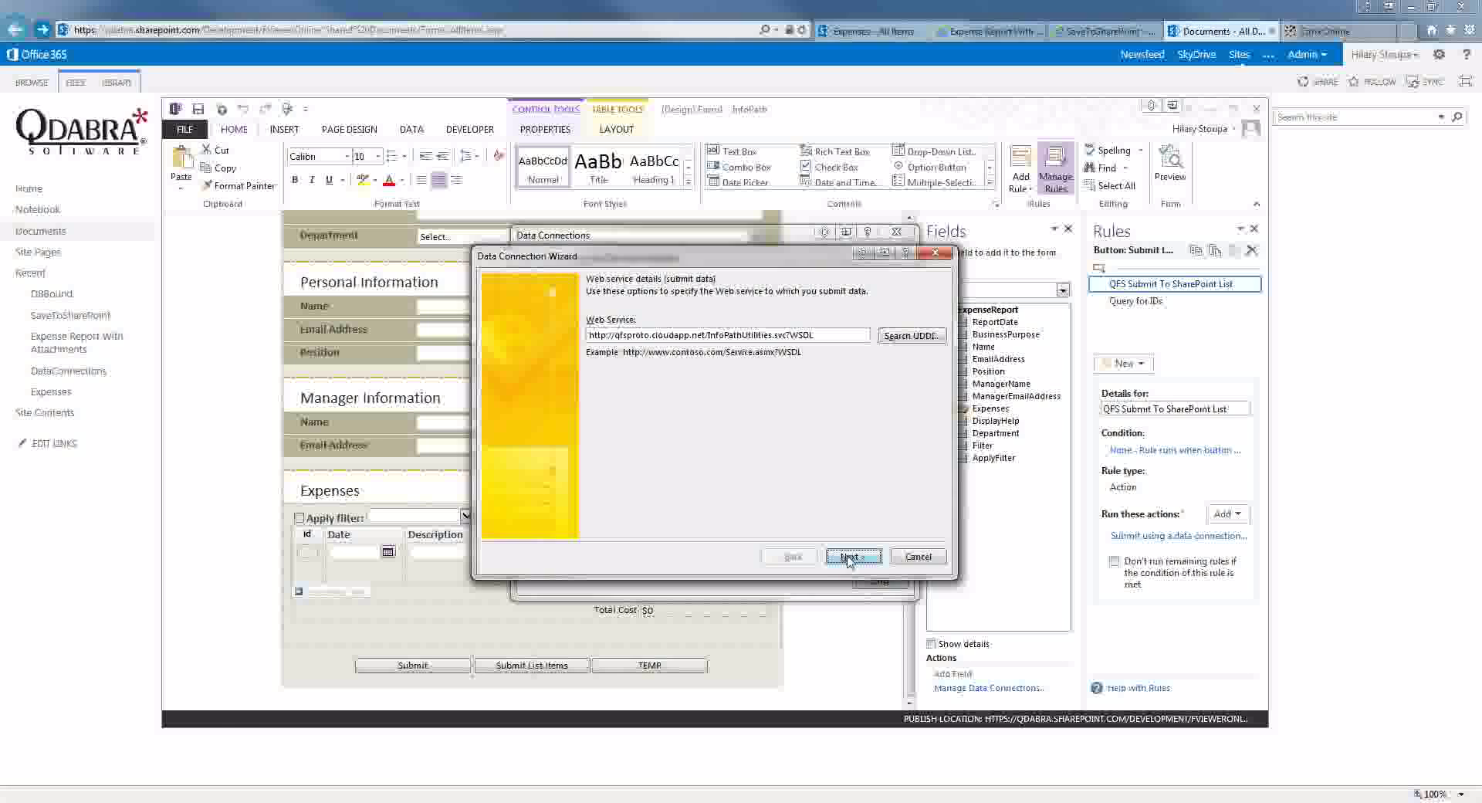
{"action": "left_click", "coordinate": [849, 556]}
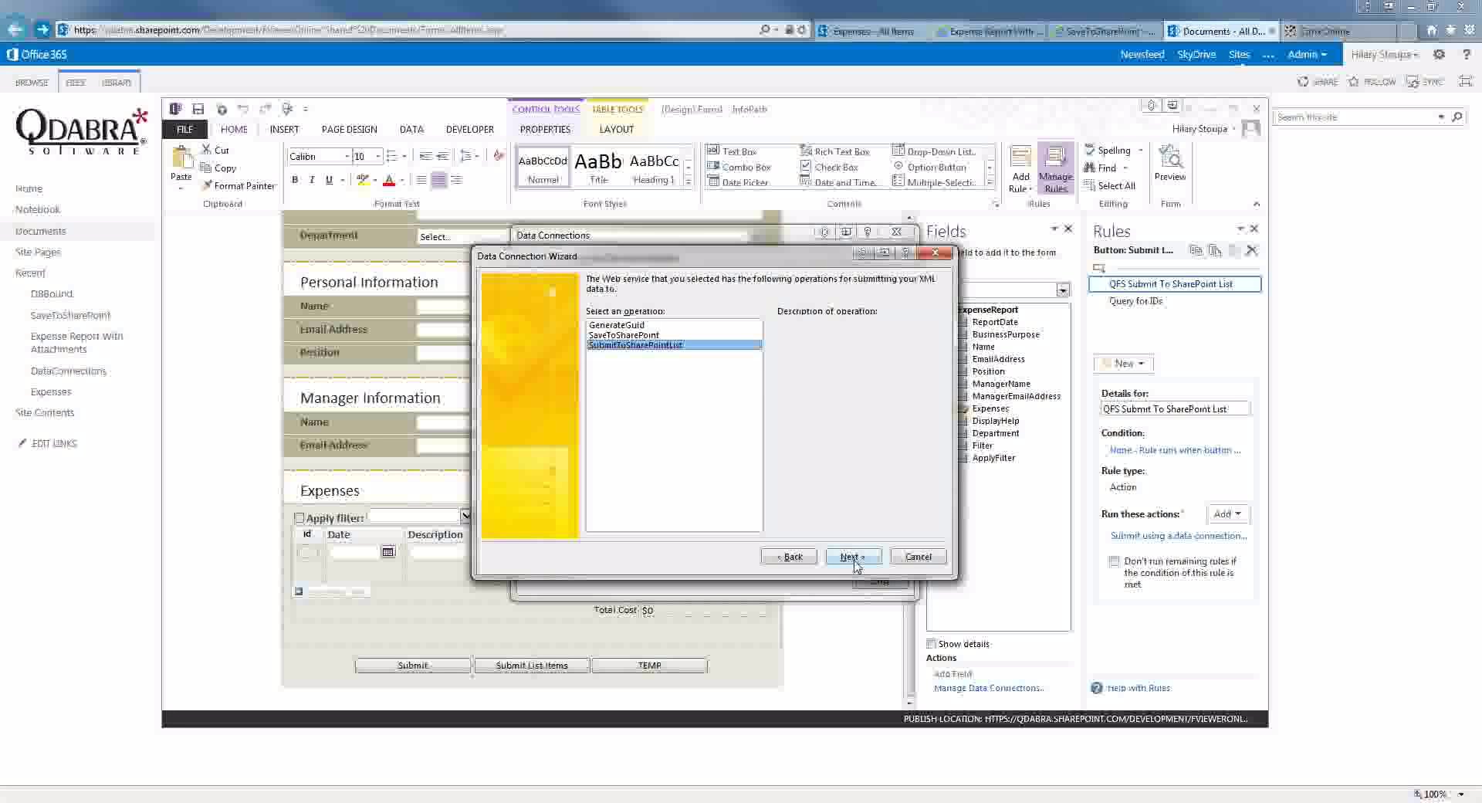
- Review the data and xsnUrl parameter mappings of the SubmitToSharePointList operation, cancelling the wizard and closing the data connections
{"action": "left_click", "coordinate": [854, 558]}
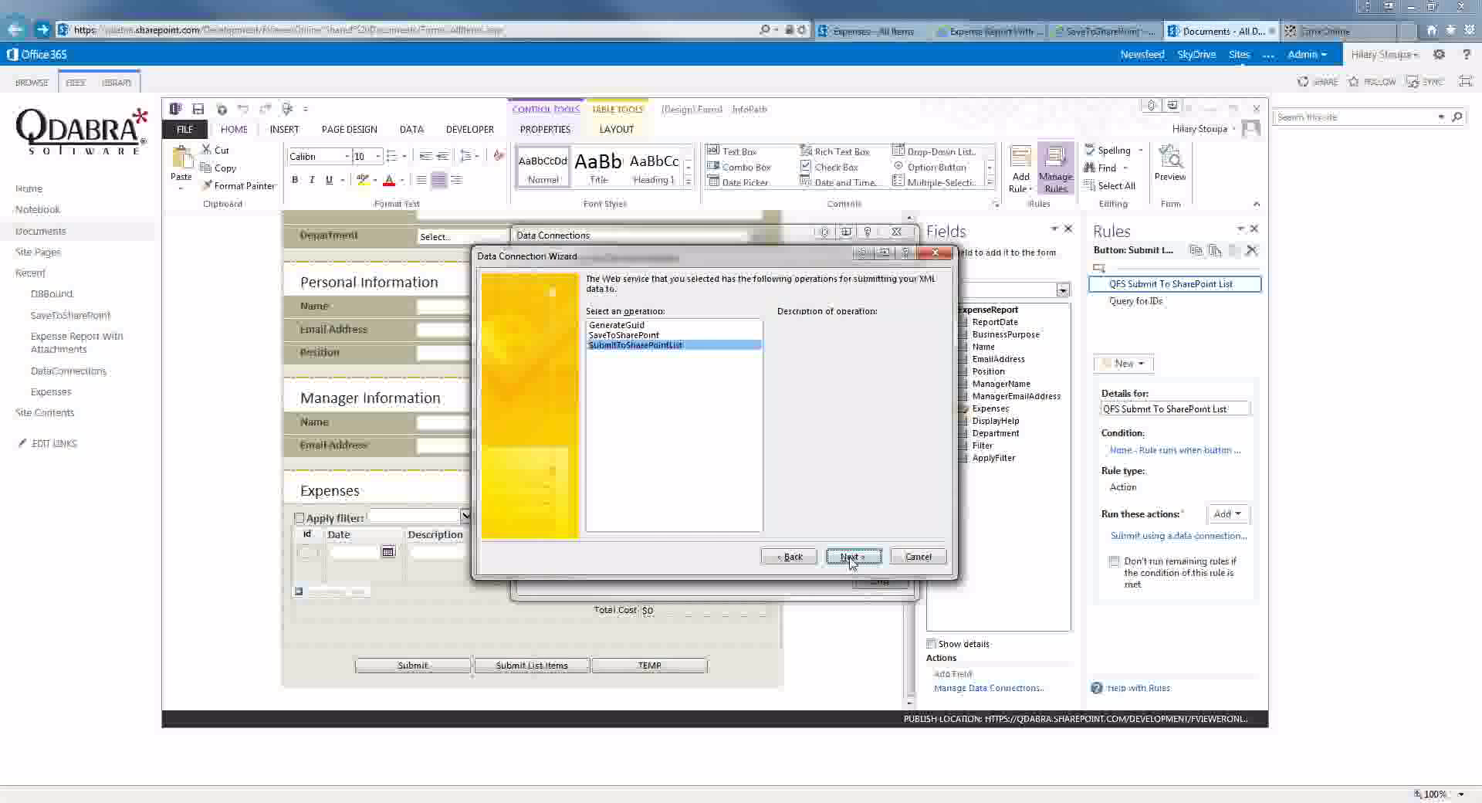
{"action": "left_click", "coordinate": [851, 557]}
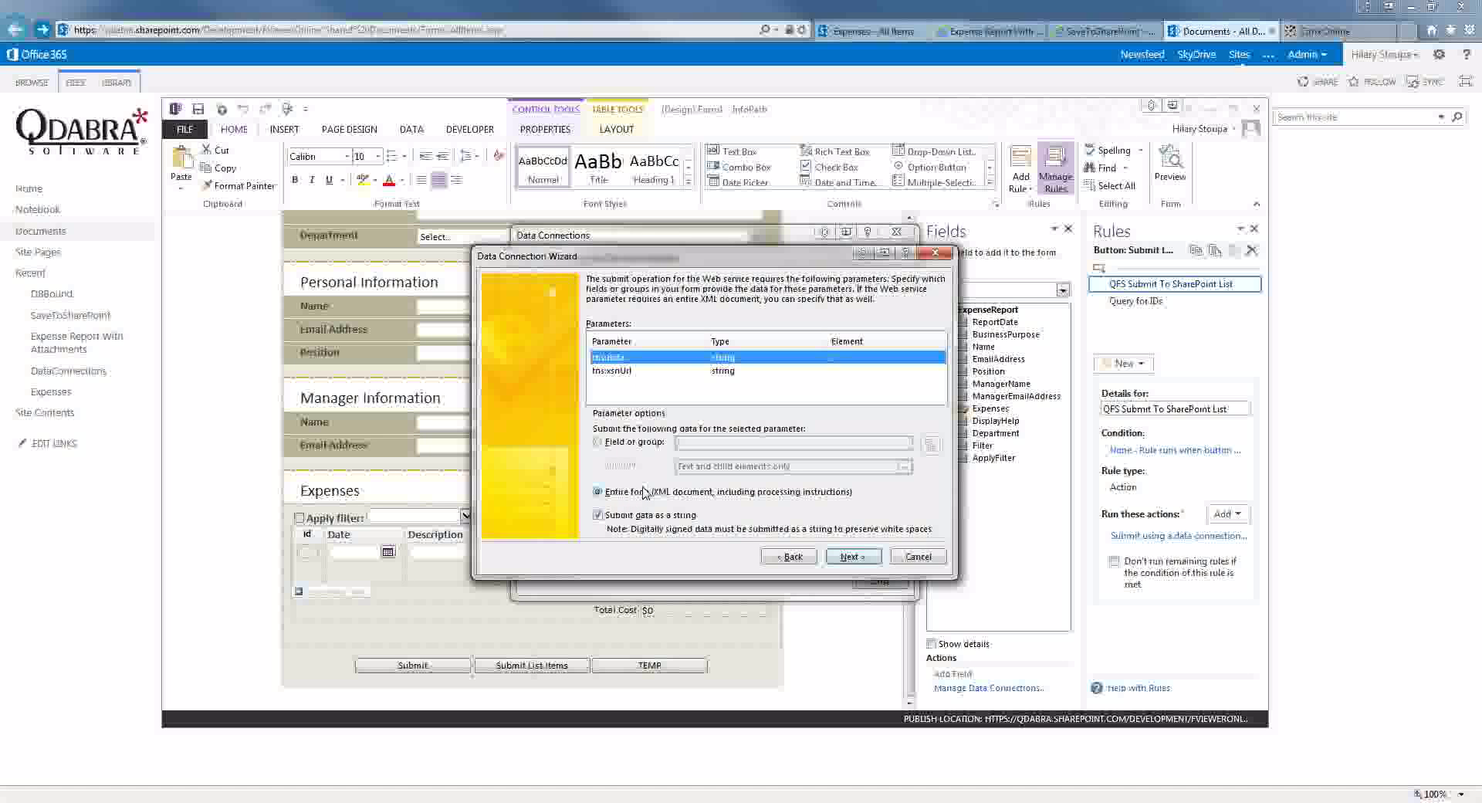
{"action": "left_click", "coordinate": [666, 371]}
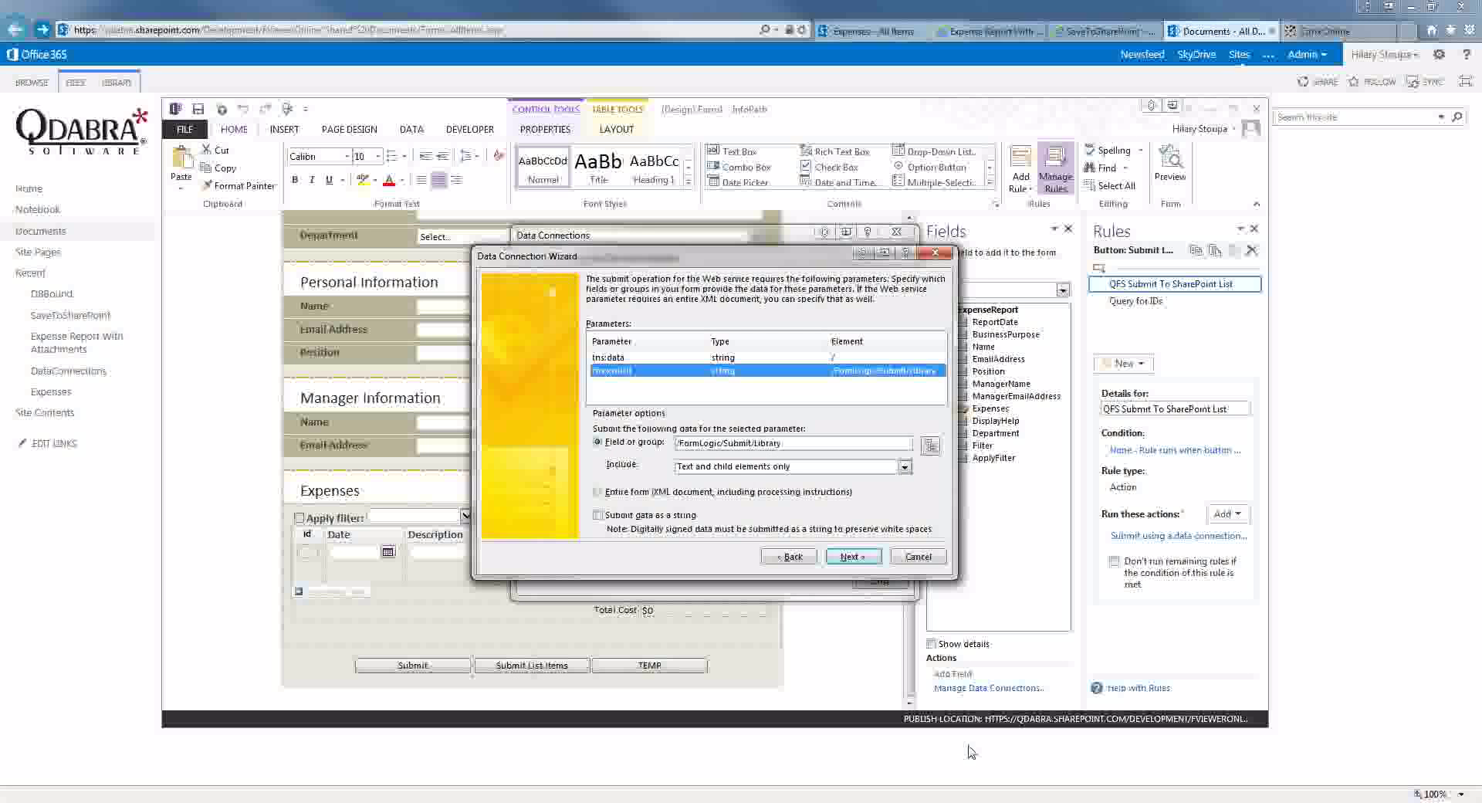
{"action": "left_click", "coordinate": [916, 557]}
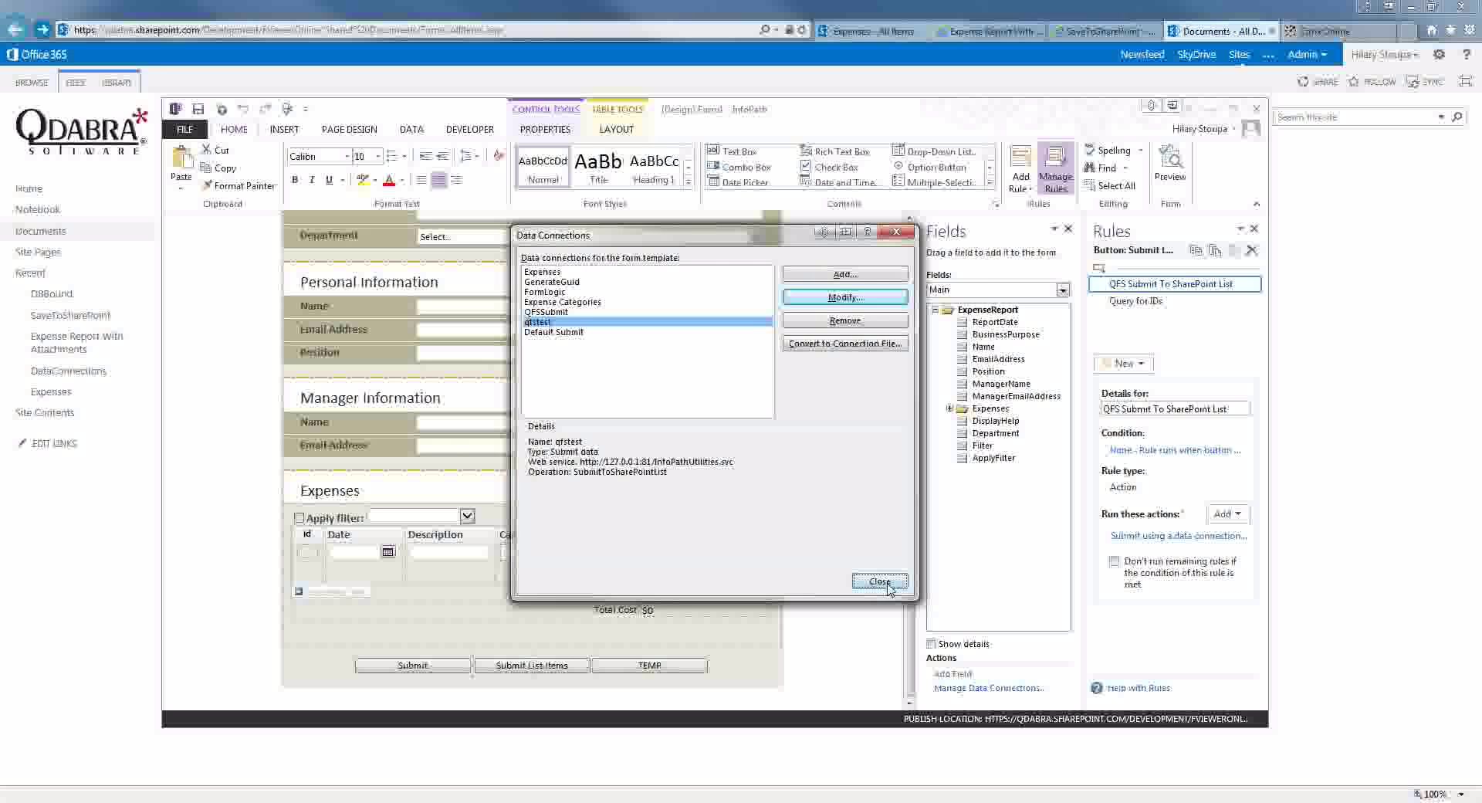
{"action": "left_click", "coordinate": [880, 581]}
- Review the form template's resource files, selecting mapping.xml, and close the list without changes
{"action": "left_click", "coordinate": [410, 129]}
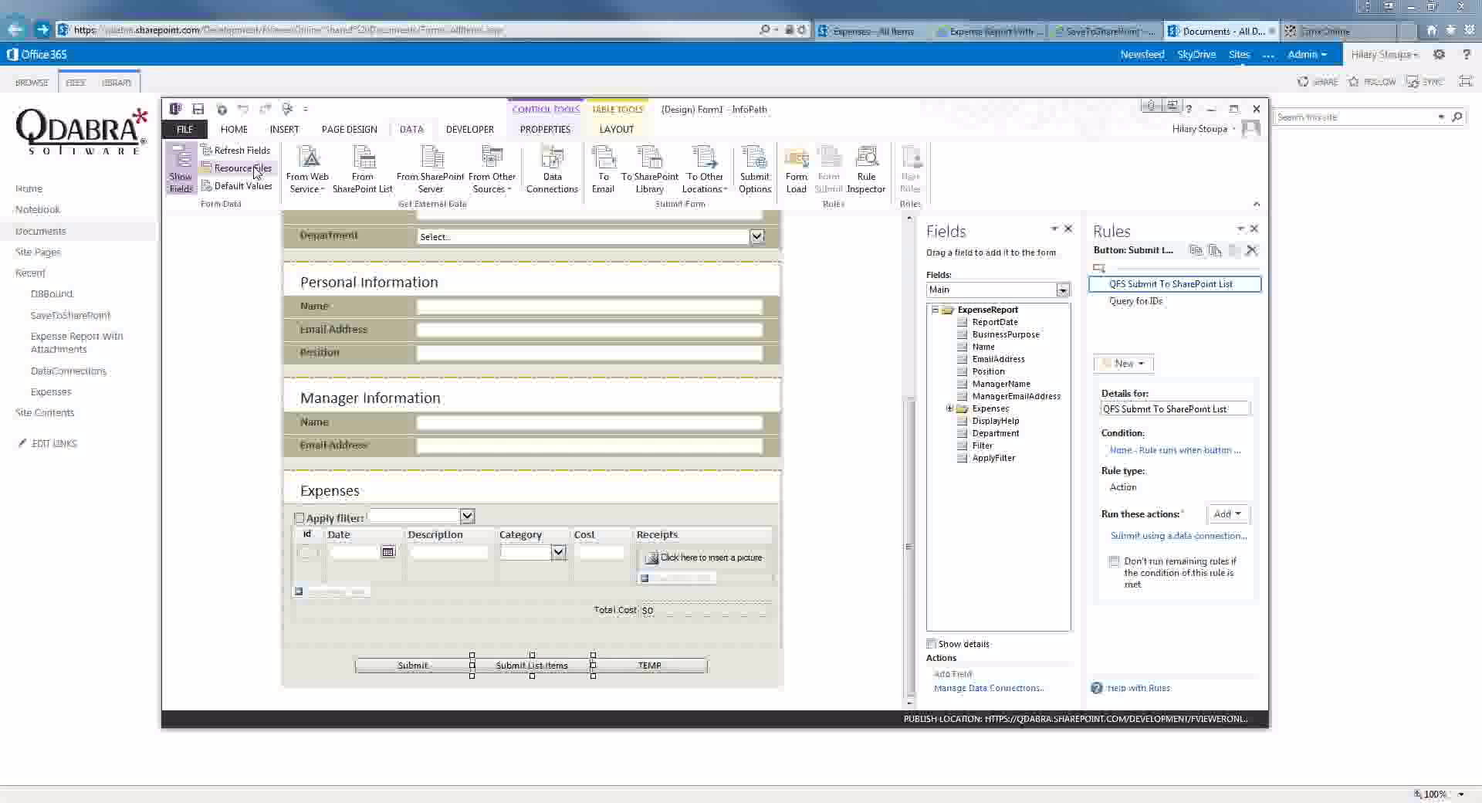
{"action": "left_click", "coordinate": [257, 169]}
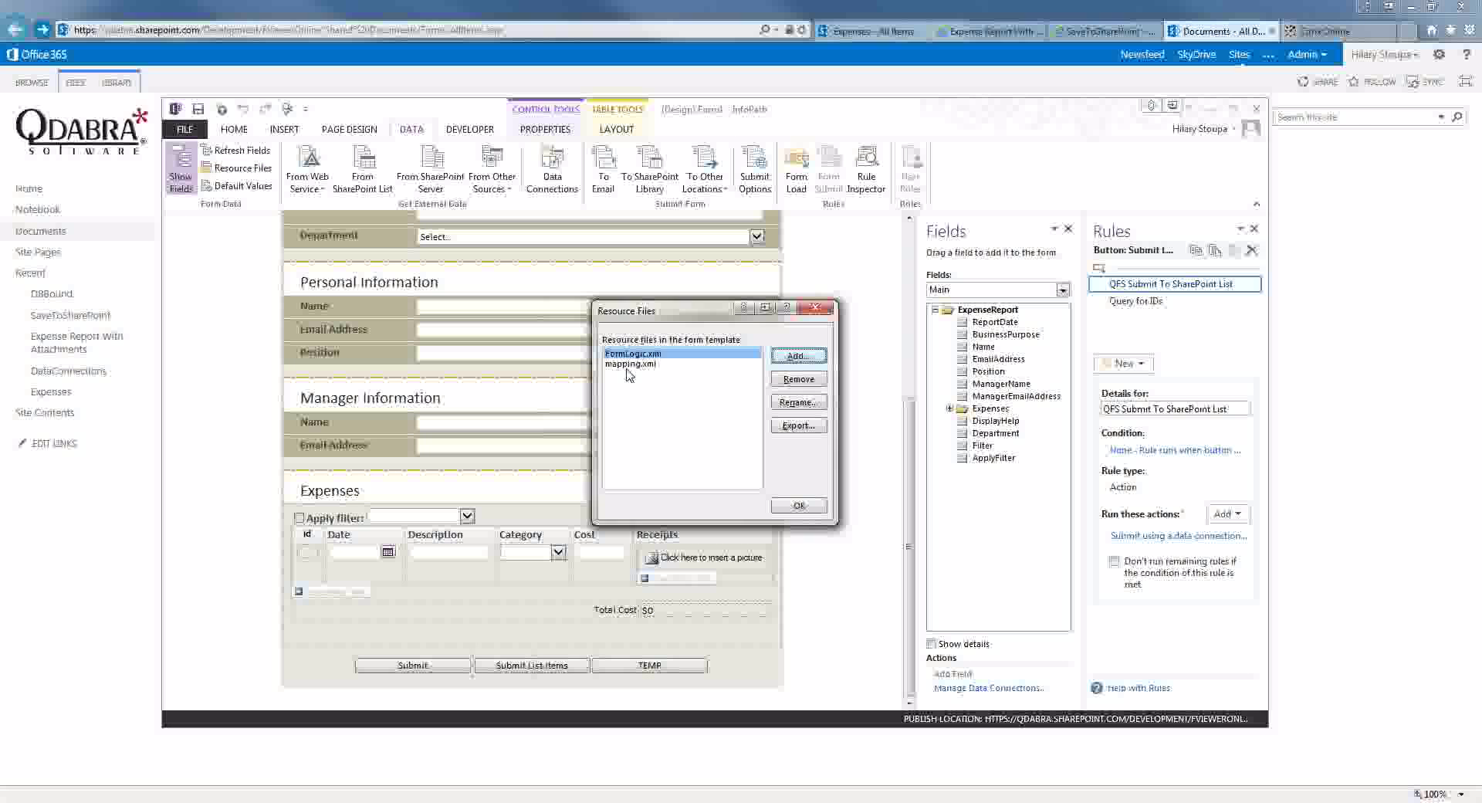
{"action": "left_click", "coordinate": [628, 365]}
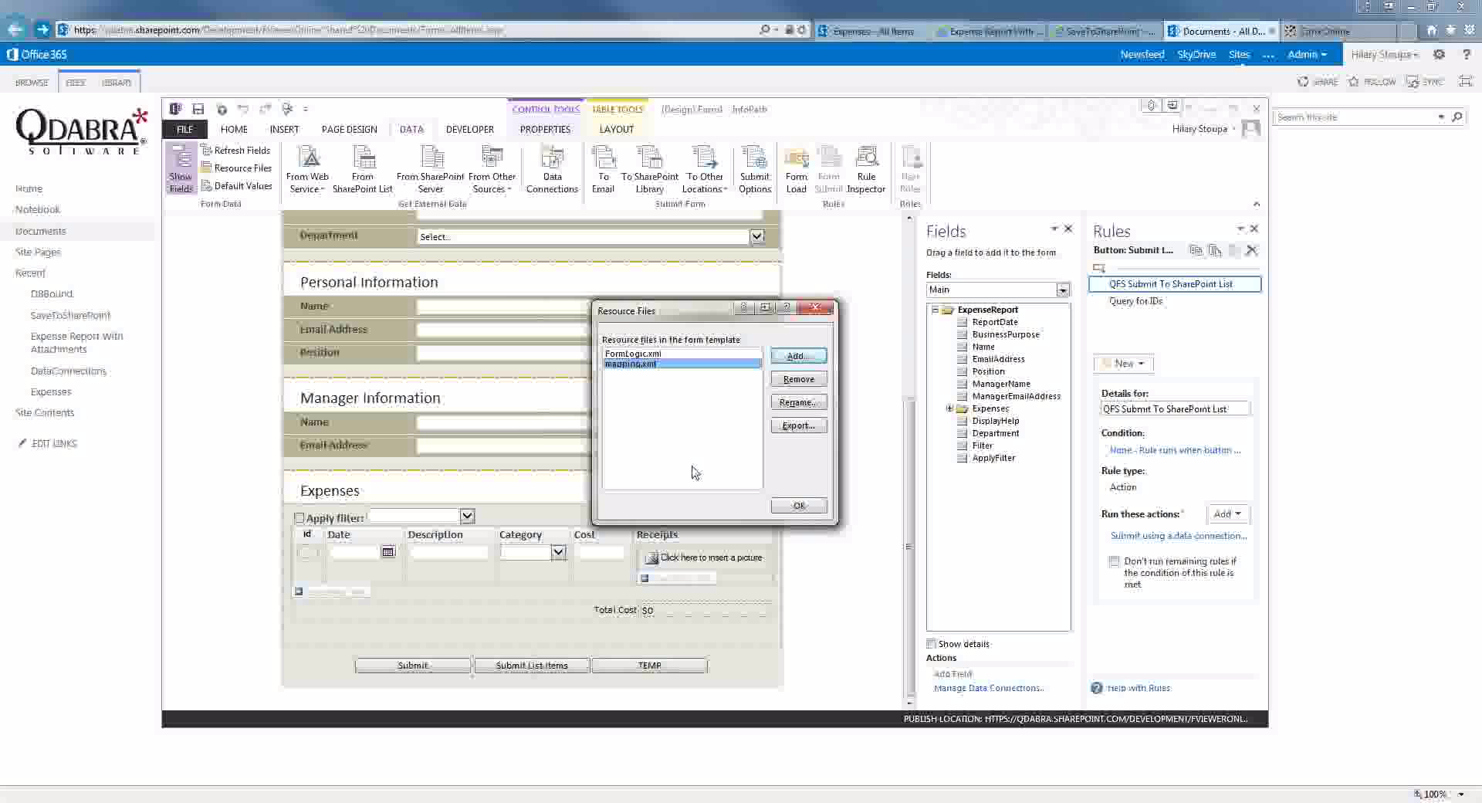
{"action": "left_click", "coordinate": [798, 506]}
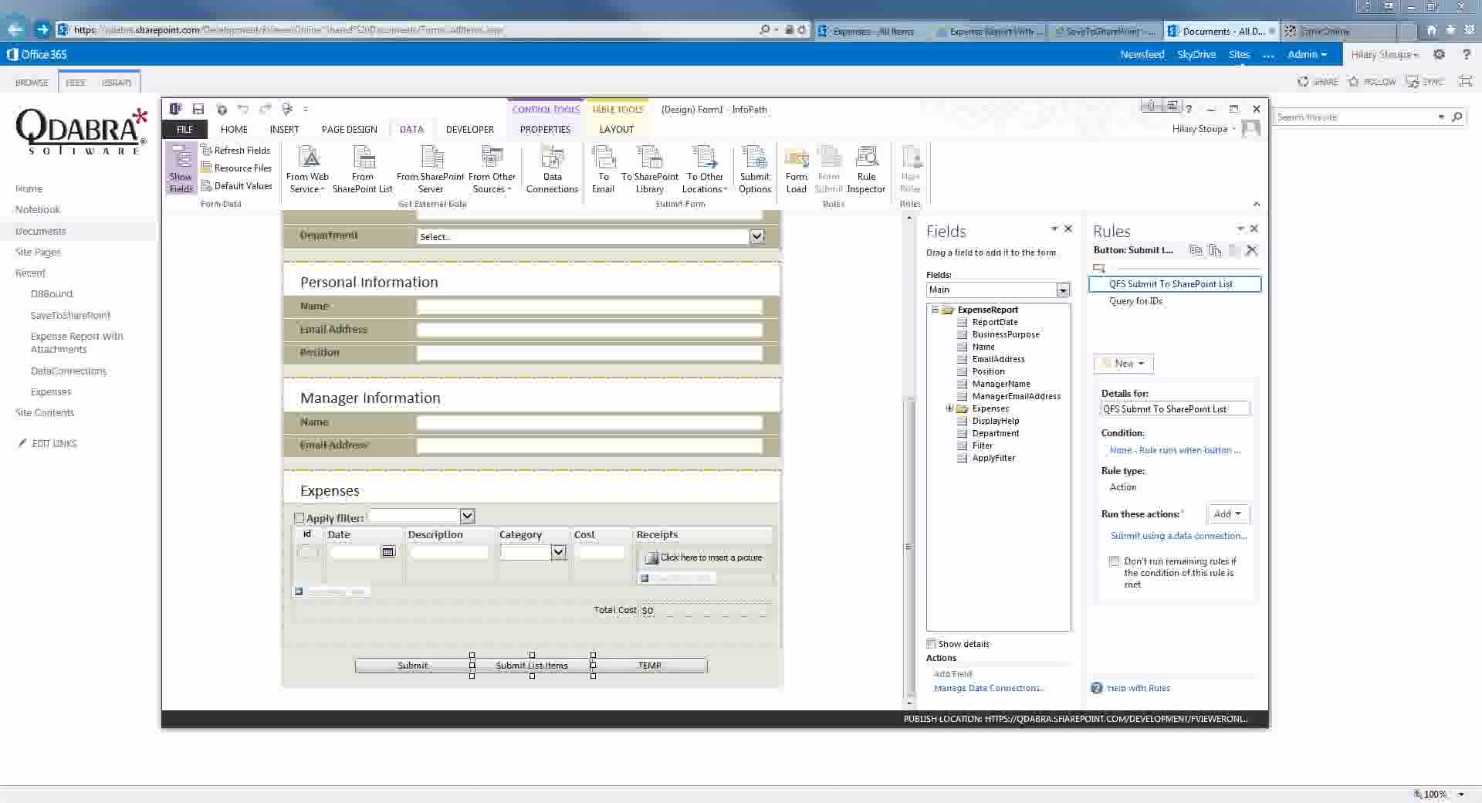
- Switch to the SaveToSharePoint form design and review the details of its SaveToSharePoint data connection
{"action": "left_click", "coordinate": [643, 801]}
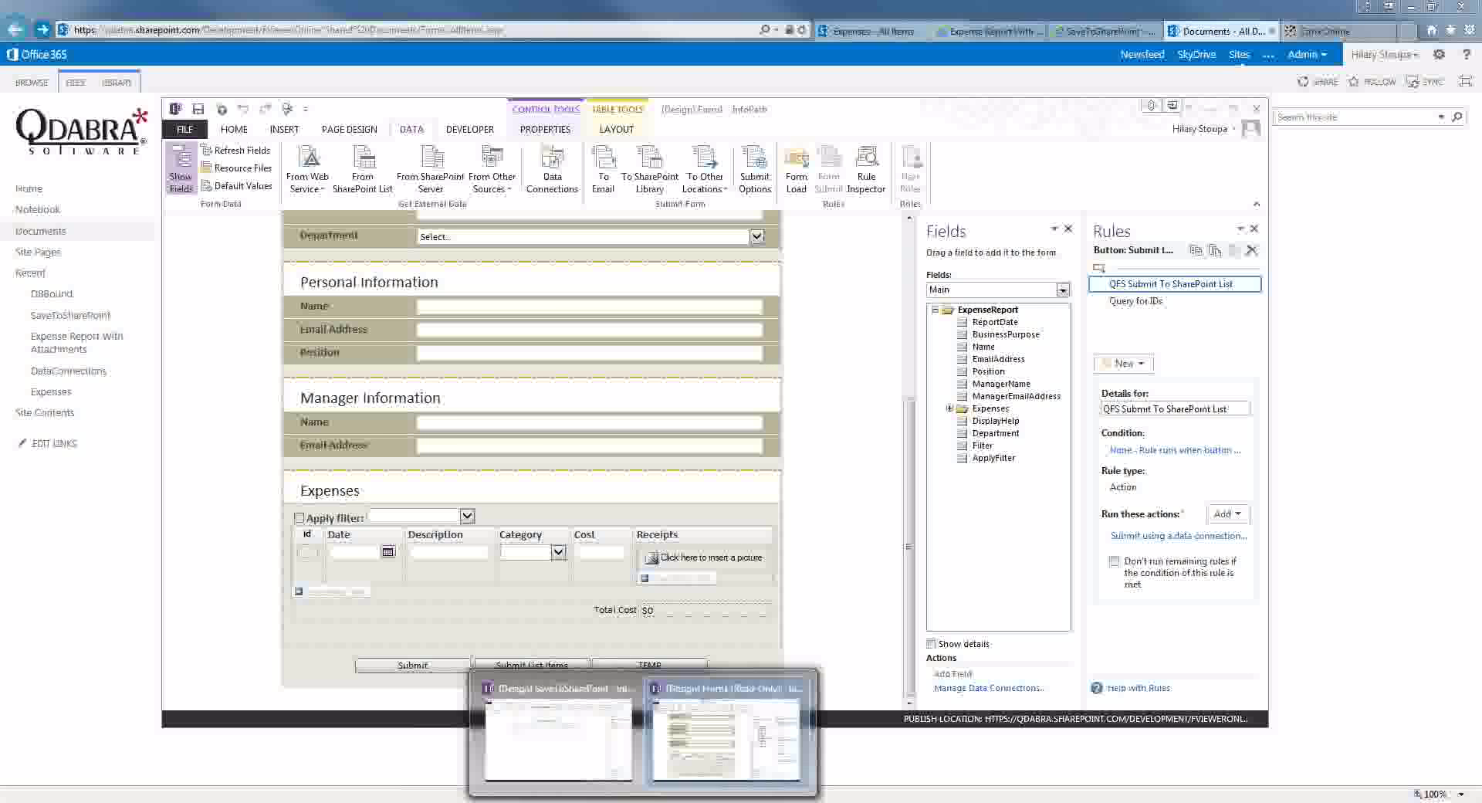
{"action": "left_click", "coordinate": [571, 760]}
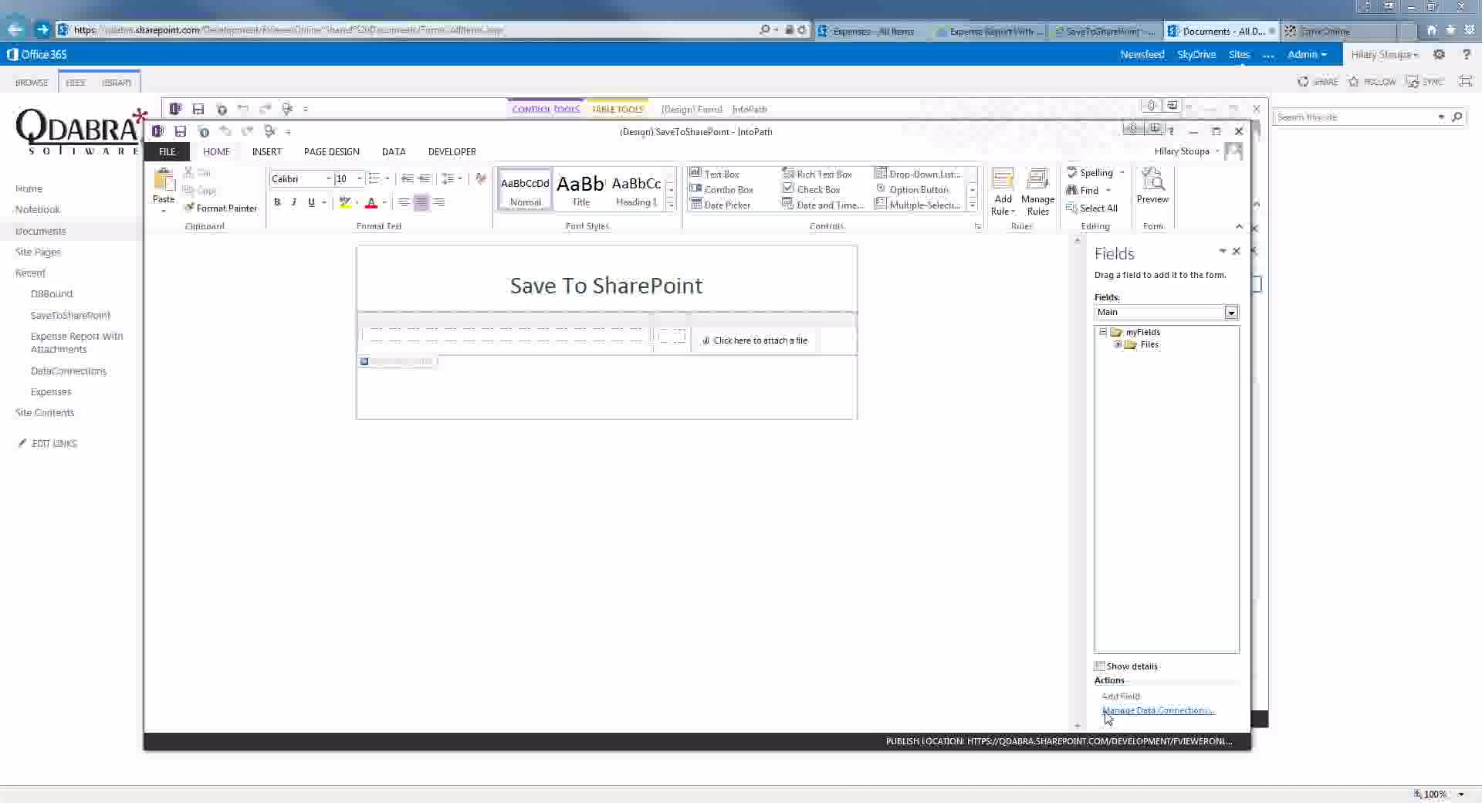
{"action": "left_click", "coordinate": [1105, 710]}
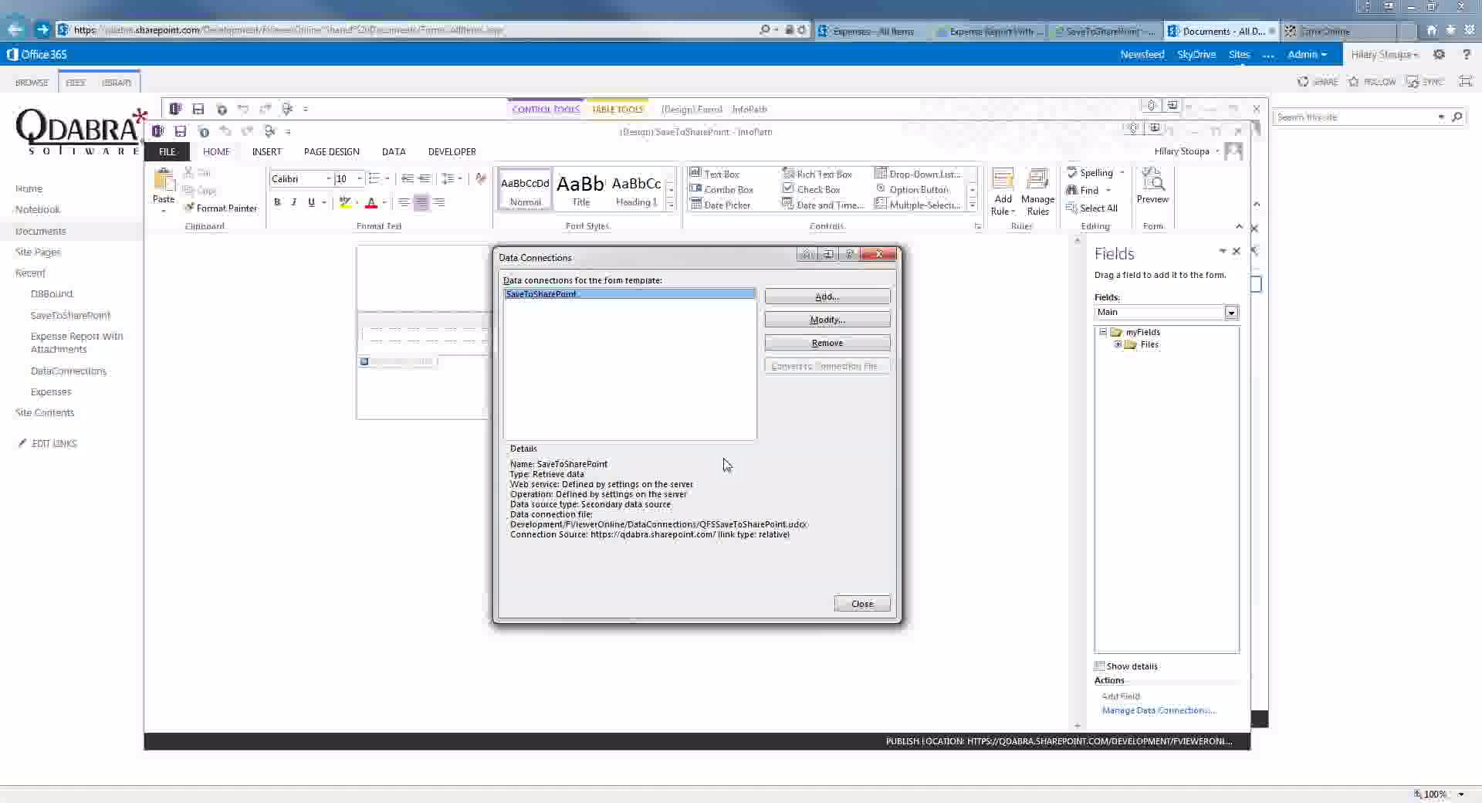
{"action": "left_click", "coordinate": [884, 603]}
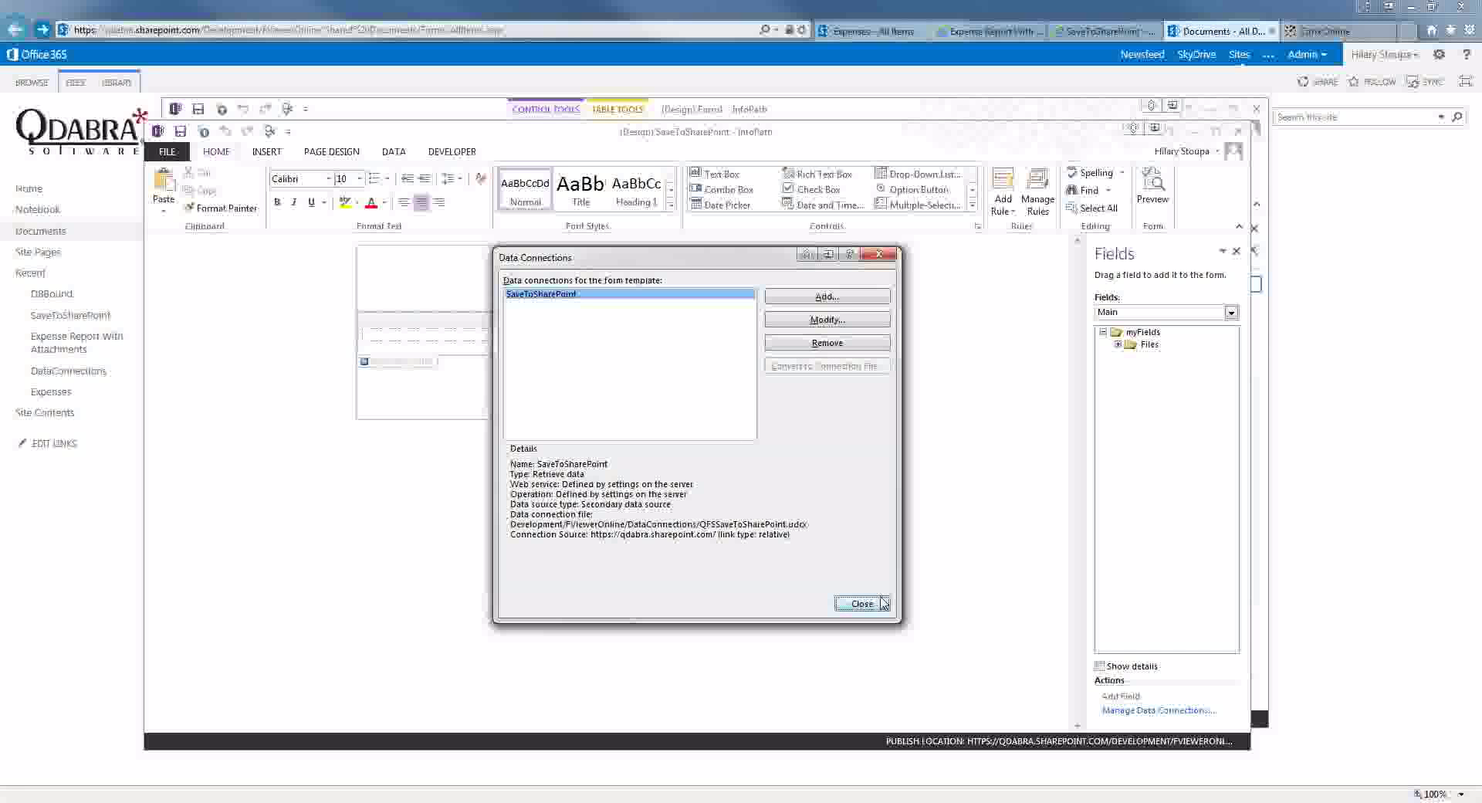
- Inspect the Attachment control's Upload rule and the target field of its set-data action, cancelling without changes
{"action": "left_click", "coordinate": [1039, 185]}
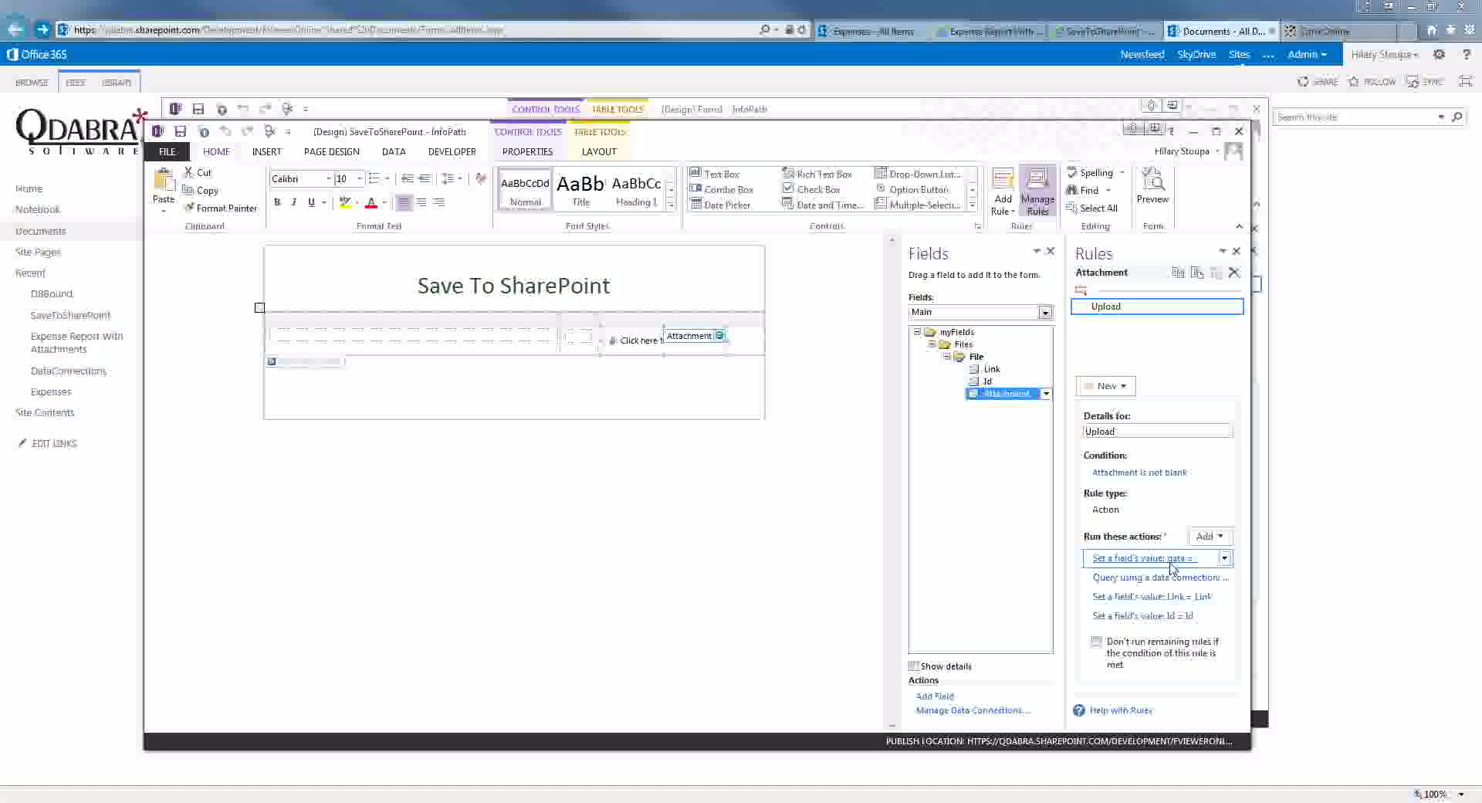
{"action": "left_click", "coordinate": [1170, 564]}
{"action": "left_click", "coordinate": [868, 414]}
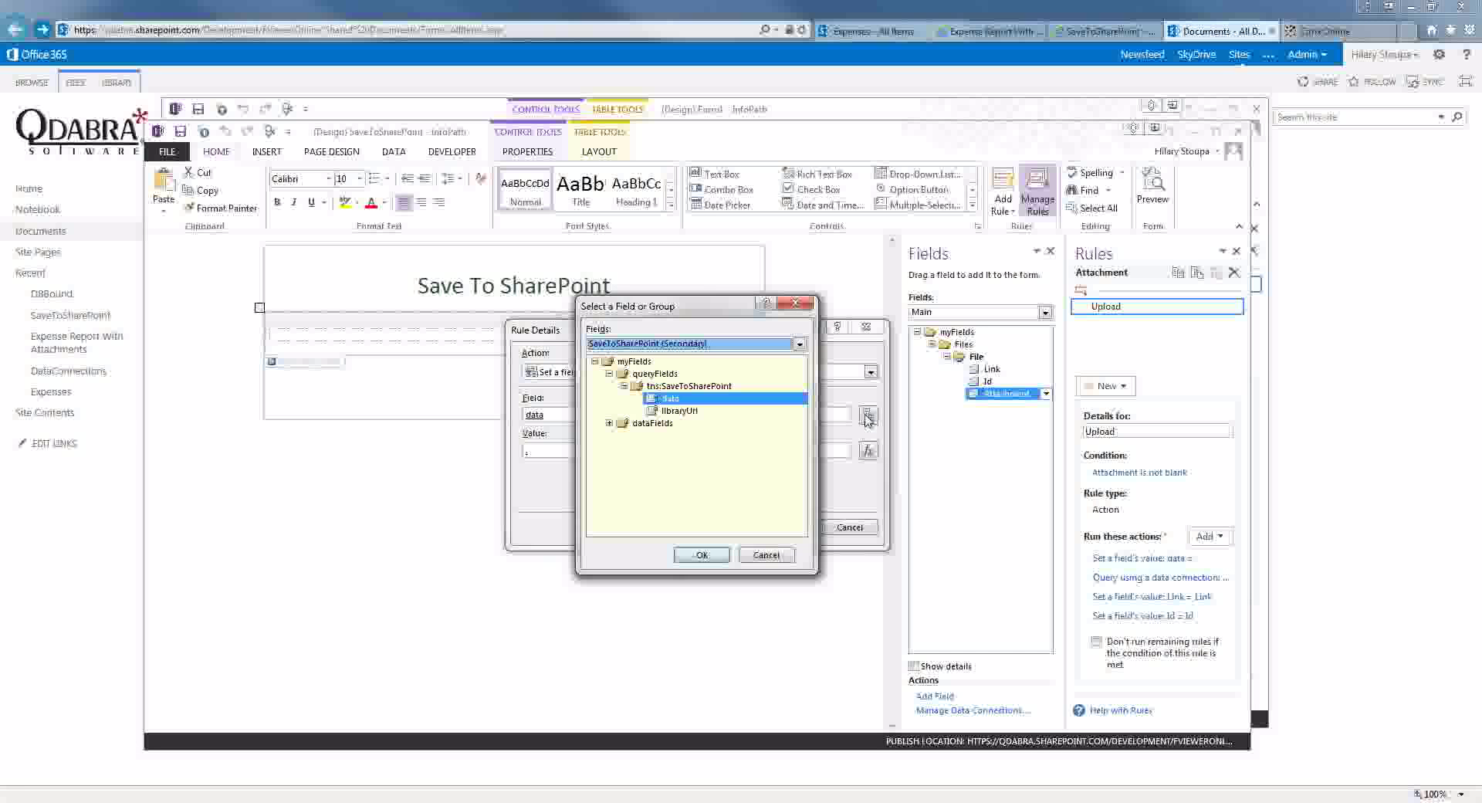
{"action": "left_click", "coordinate": [756, 561]}
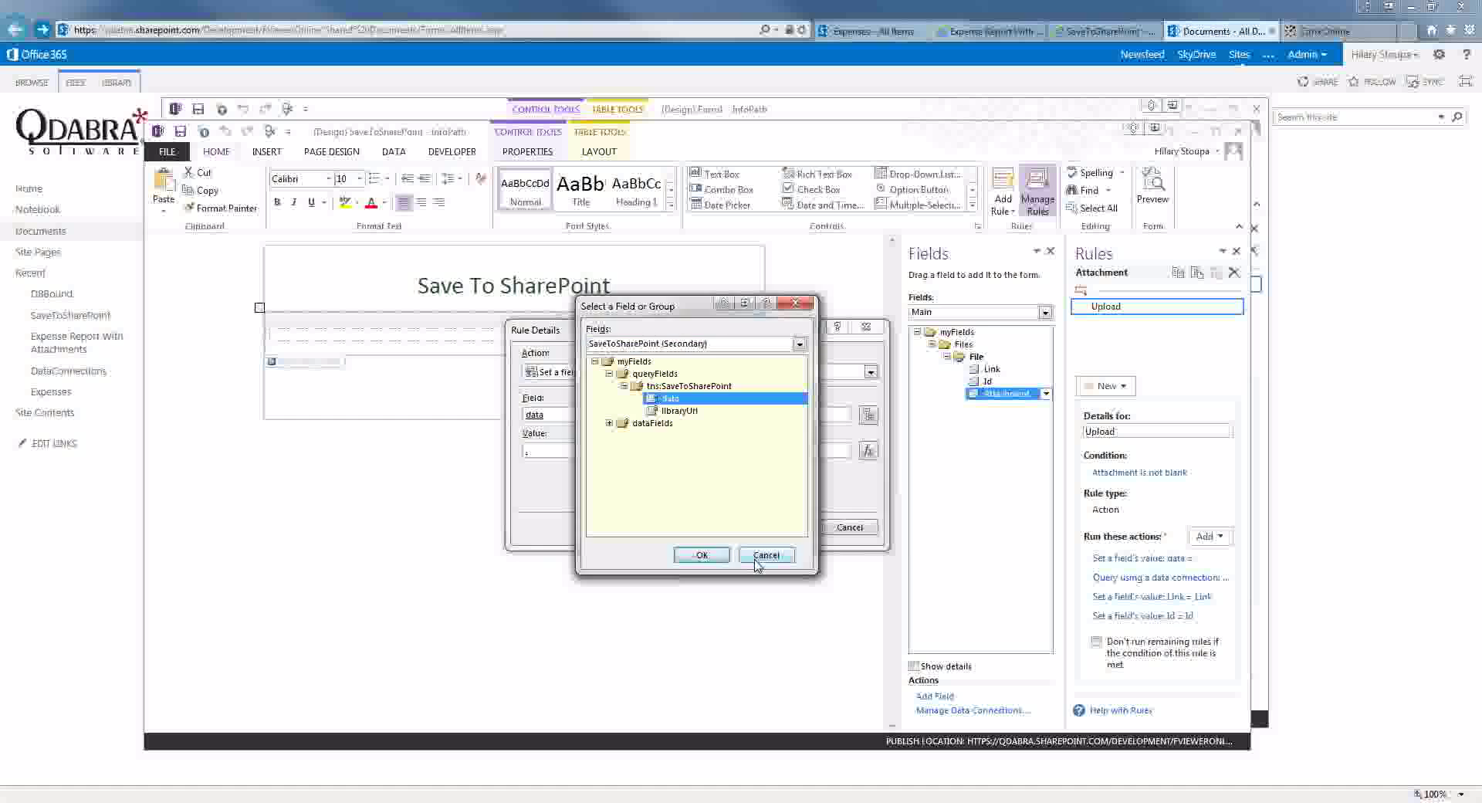
{"action": "left_click", "coordinate": [849, 527]}
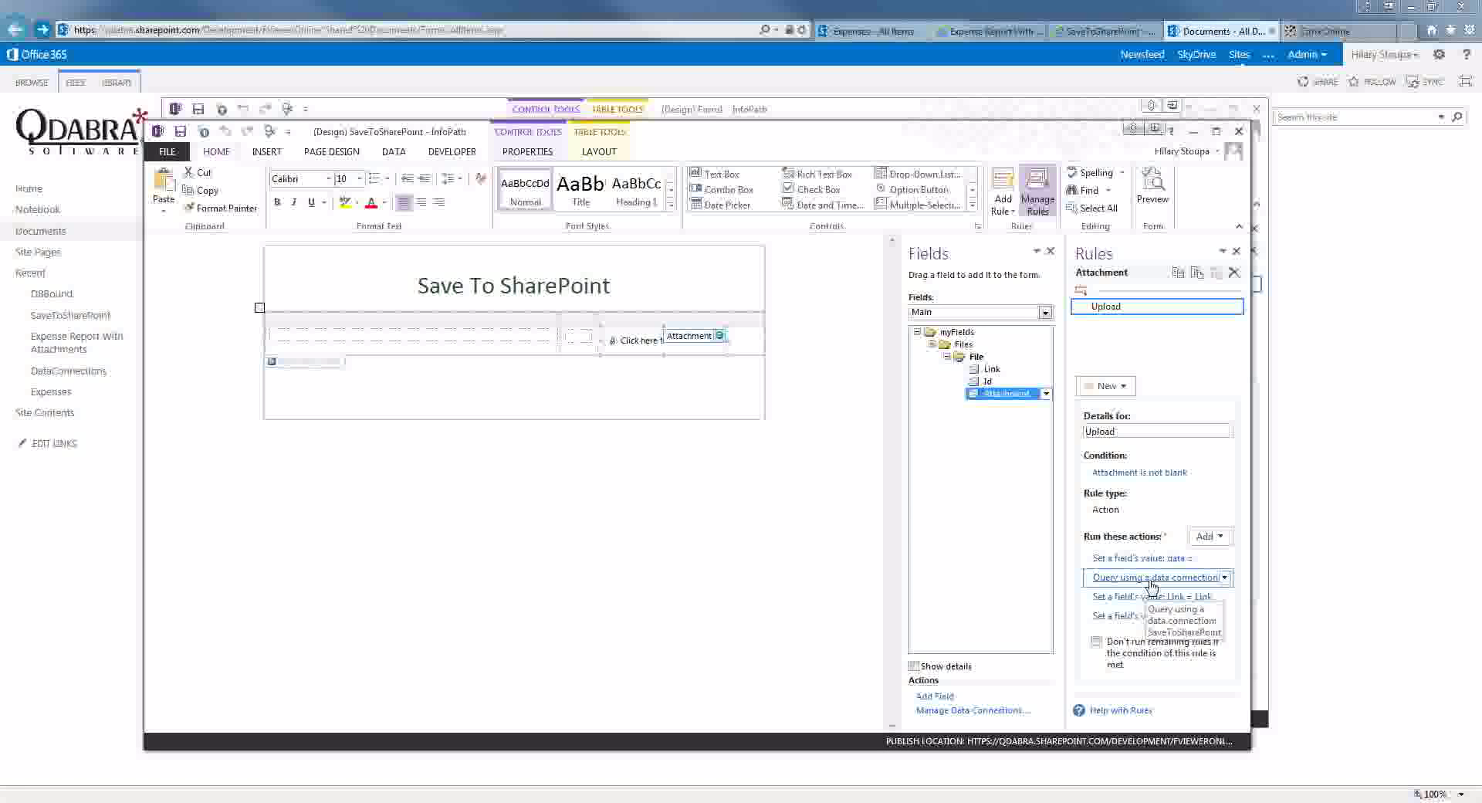
- Show the SaveToSharePoint secondary data source, expand its query and data field groups, and examine the libraryUrl query field
{"action": "left_click", "coordinate": [1016, 313]}
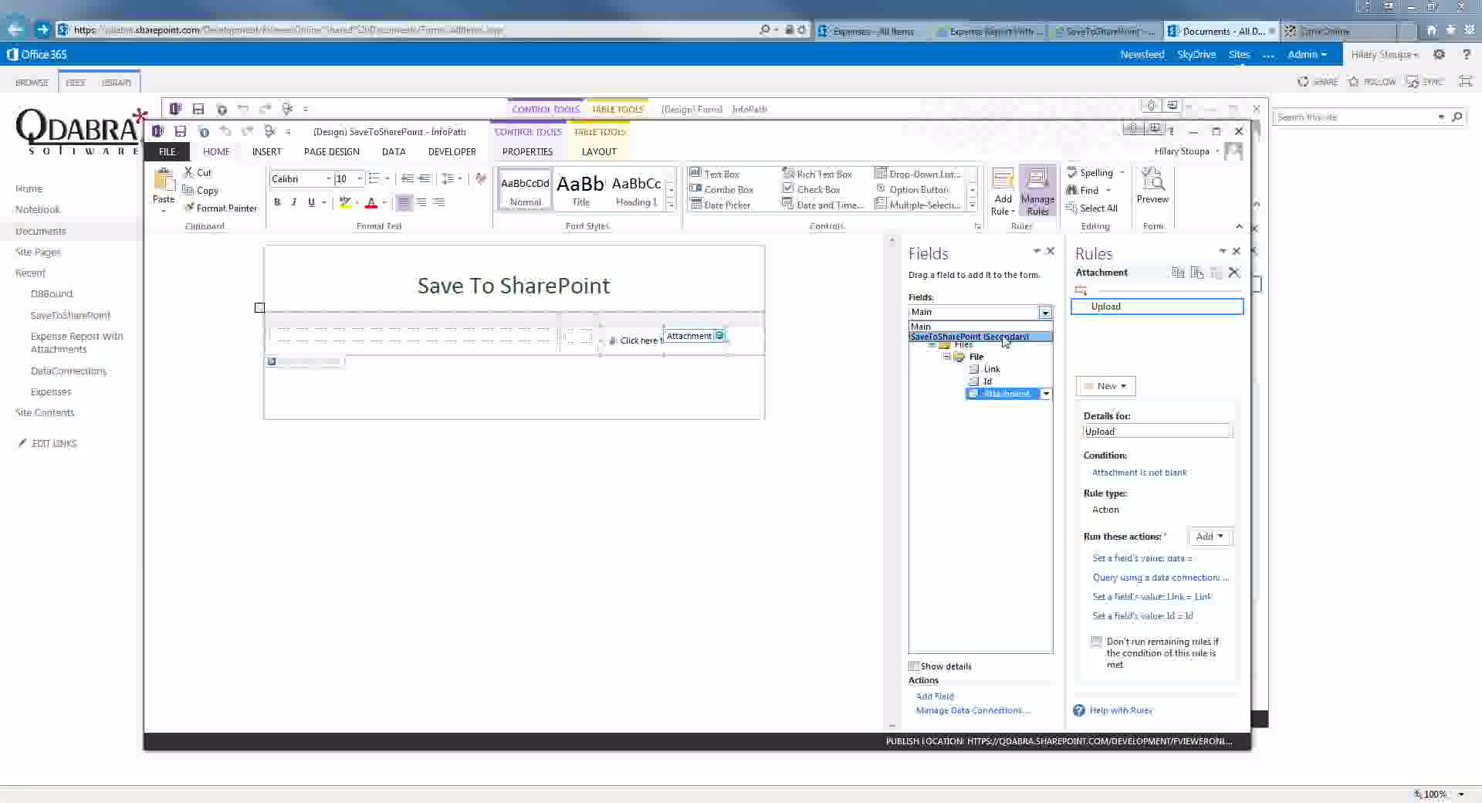
{"action": "left_click", "coordinate": [1003, 338]}
{"action": "left_click", "coordinate": [931, 344]}
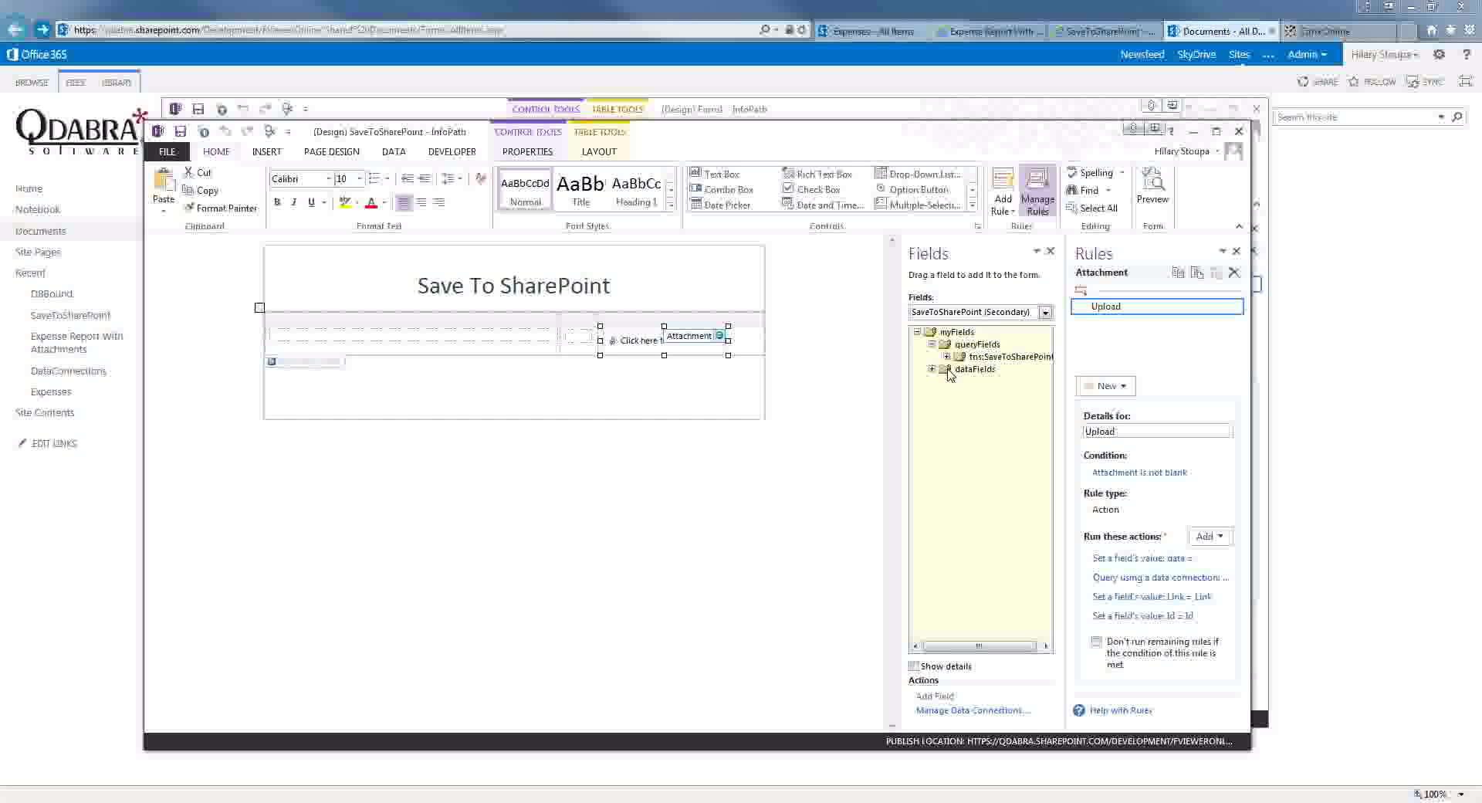
{"action": "left_click", "coordinate": [948, 357]}
{"action": "left_click", "coordinate": [933, 393]}
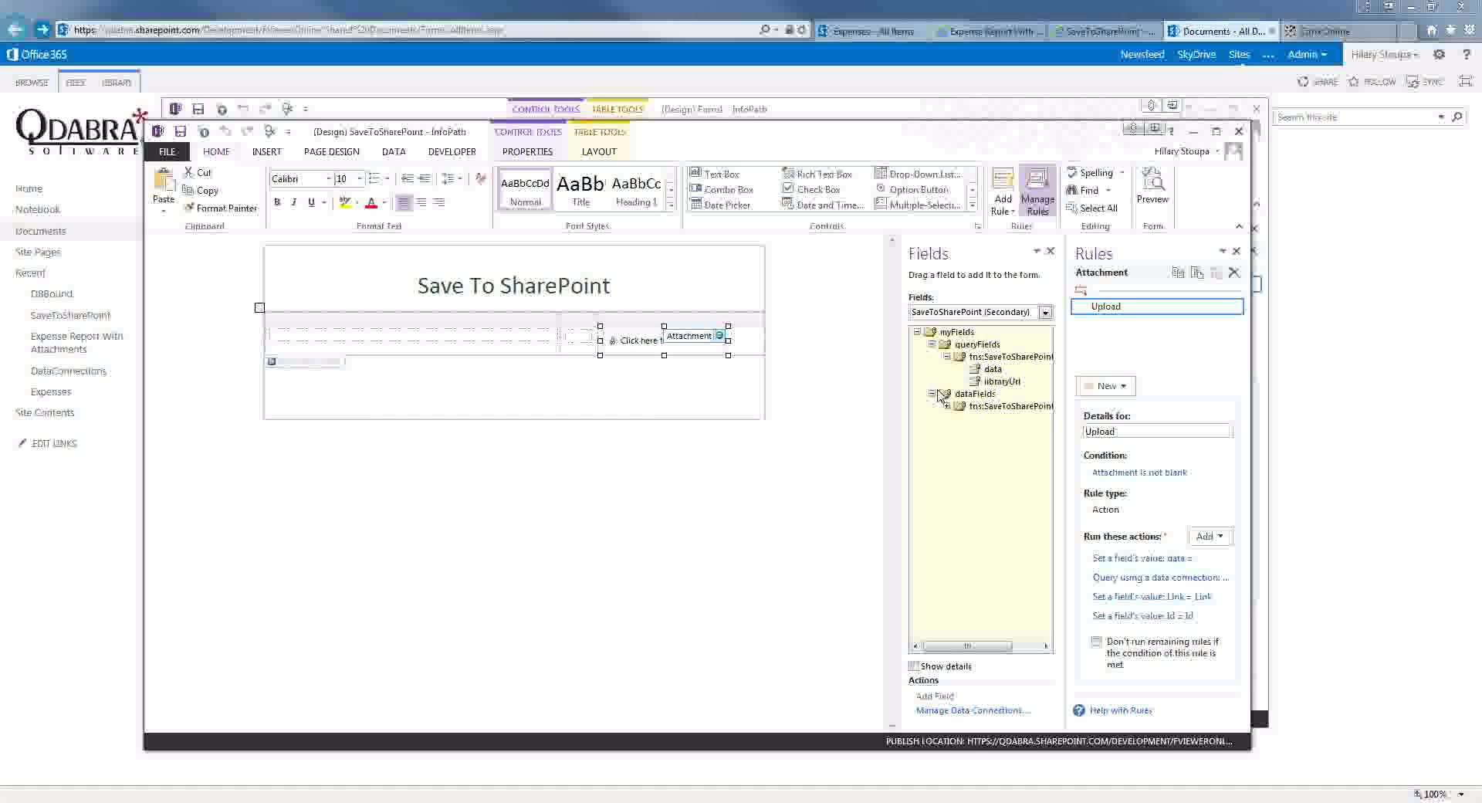
{"action": "left_click", "coordinate": [947, 407]}
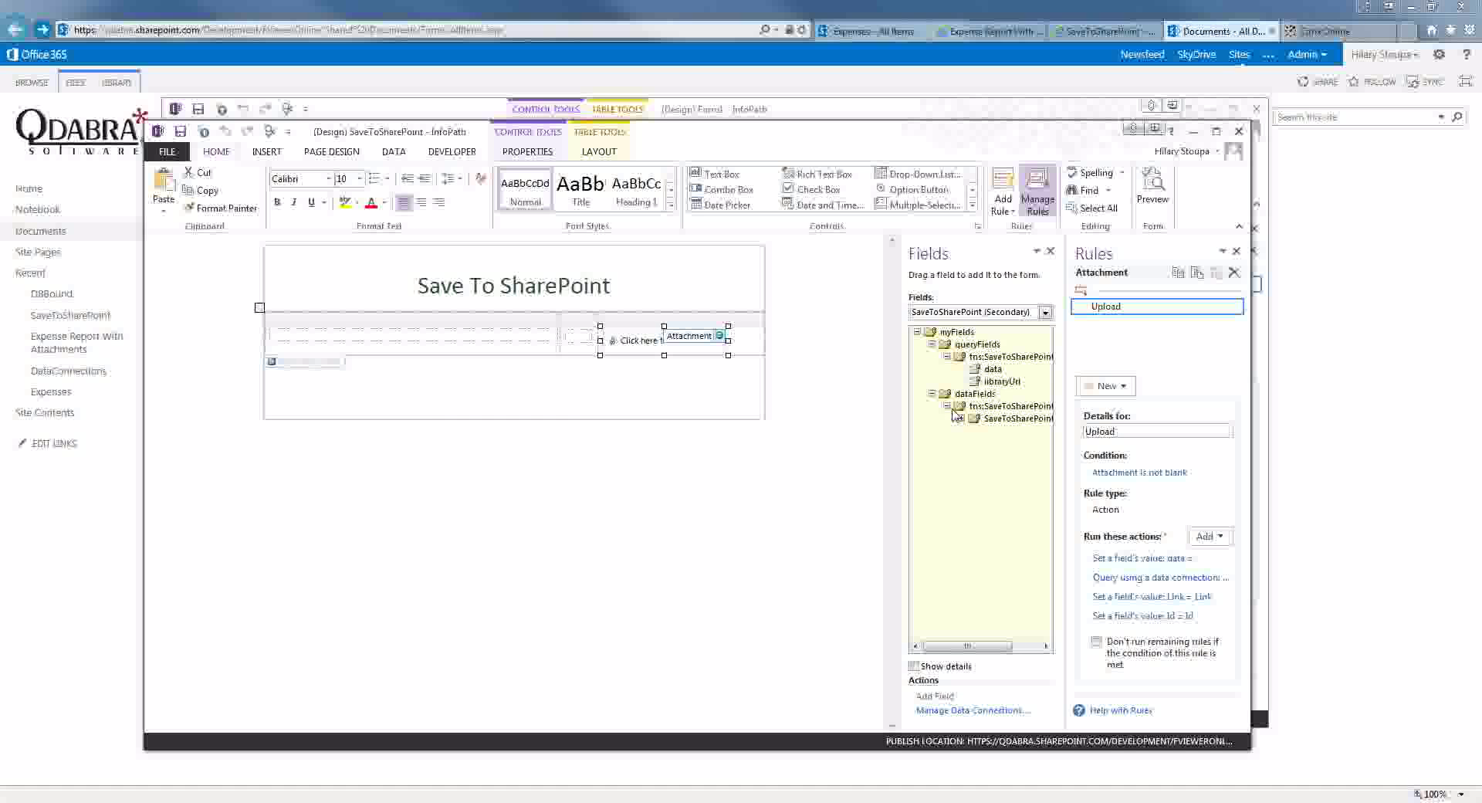
{"action": "left_click", "coordinate": [1003, 381]}
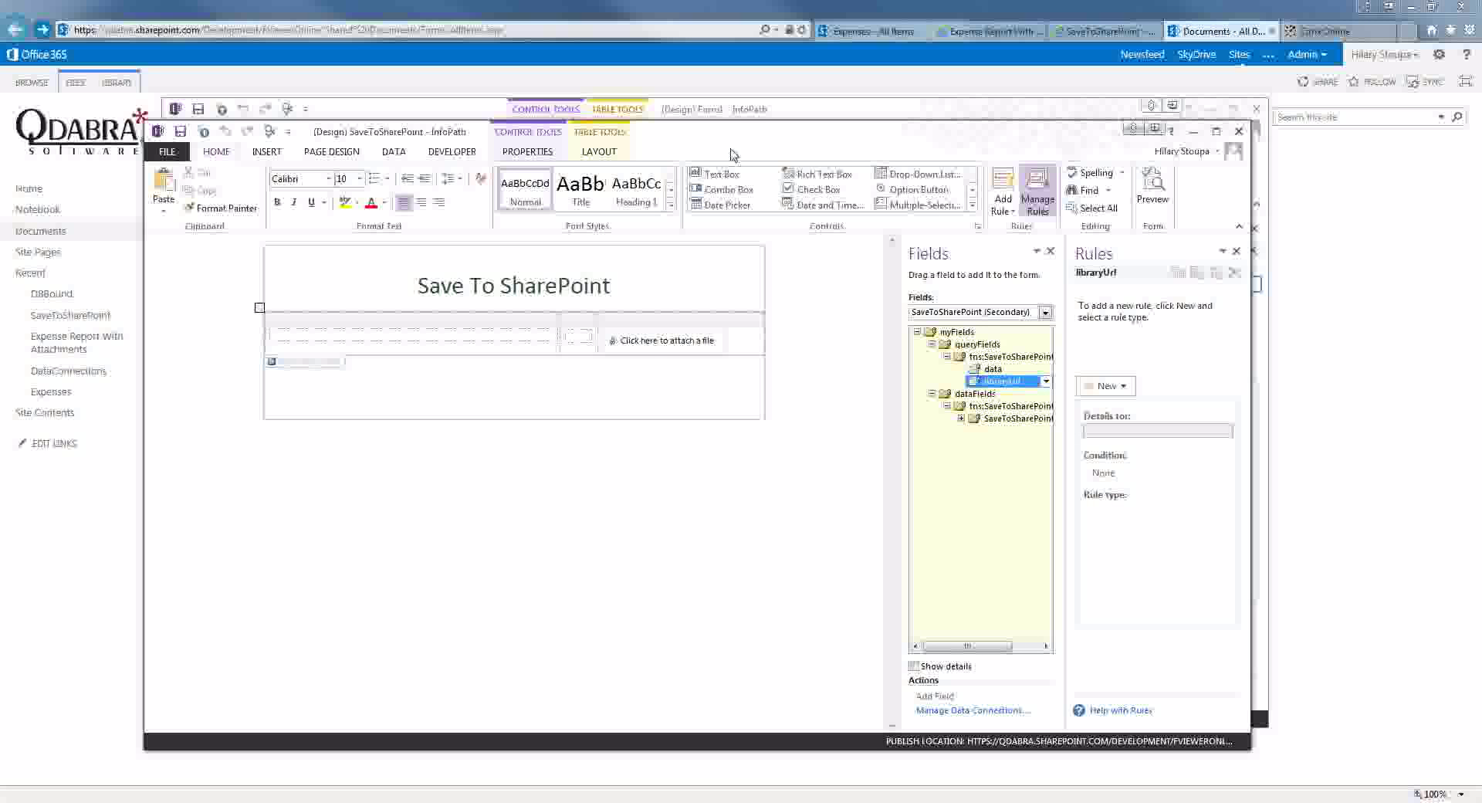
{"action": "left_click_drag", "start_coordinate": [730, 149], "coordinate": [730, 156]}
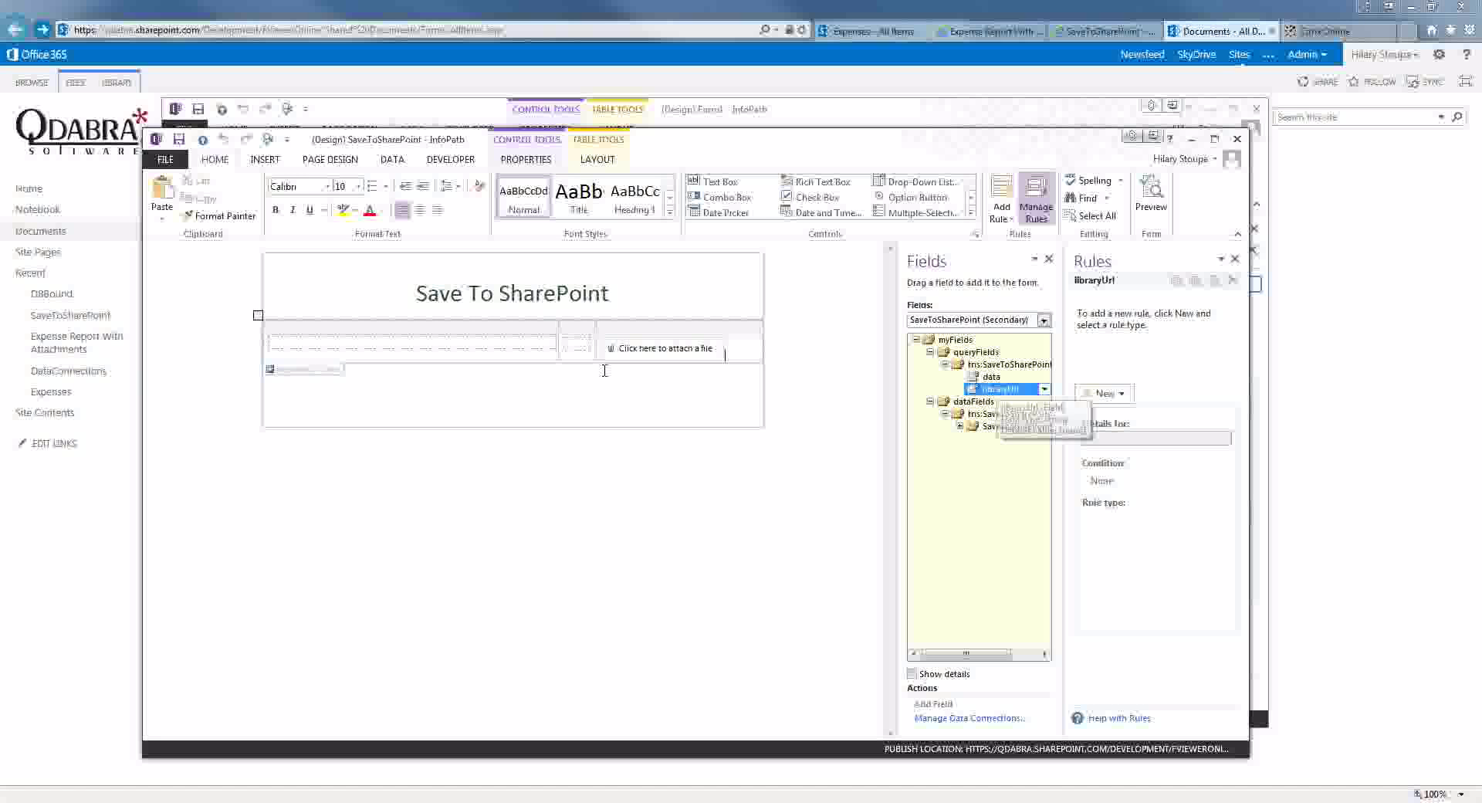
- Examine the data query field and the Id and Link fields under SaveToSharePointResult, widening the field list
{"action": "left_click", "coordinate": [992, 378]}
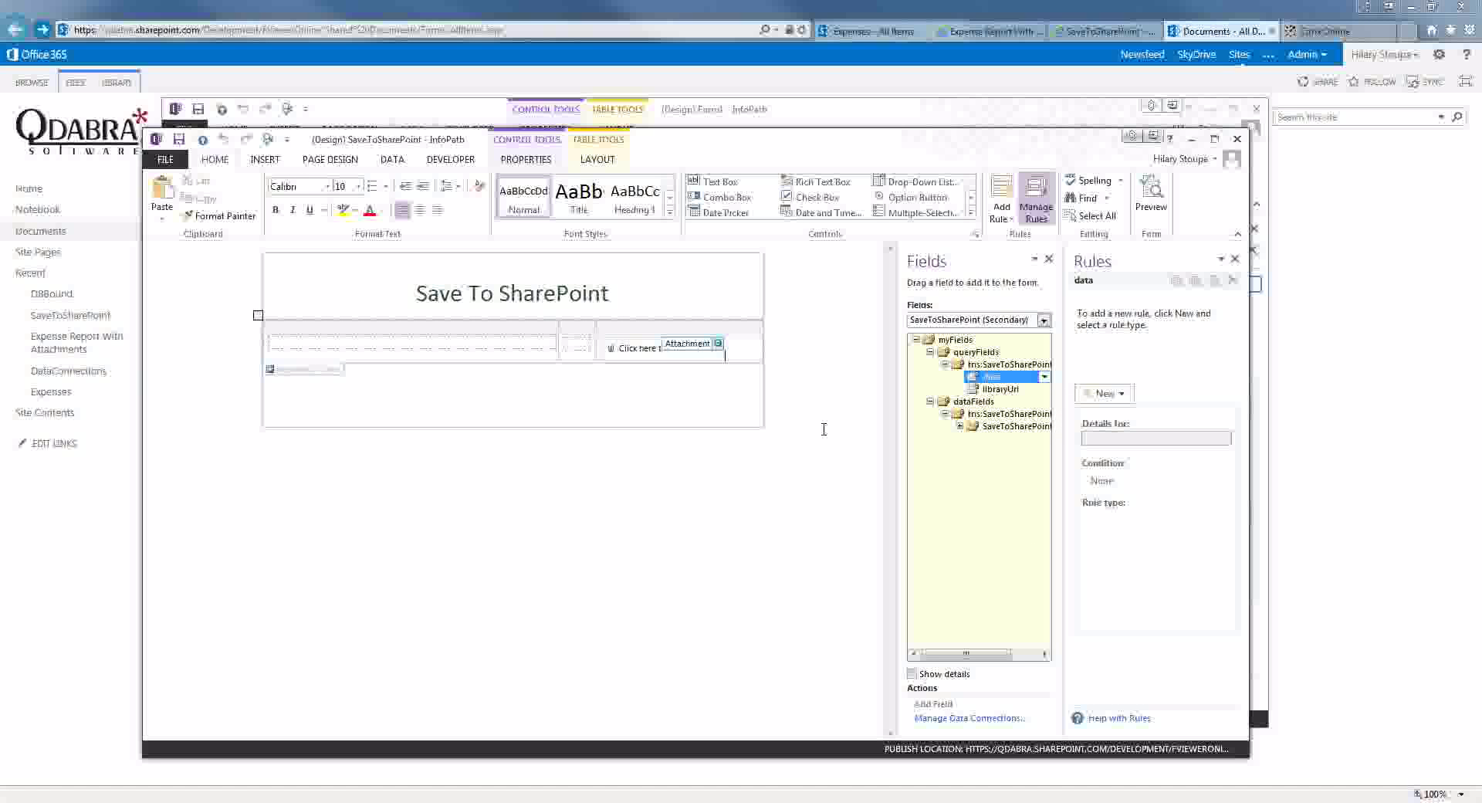
{"action": "left_click", "coordinate": [959, 426]}
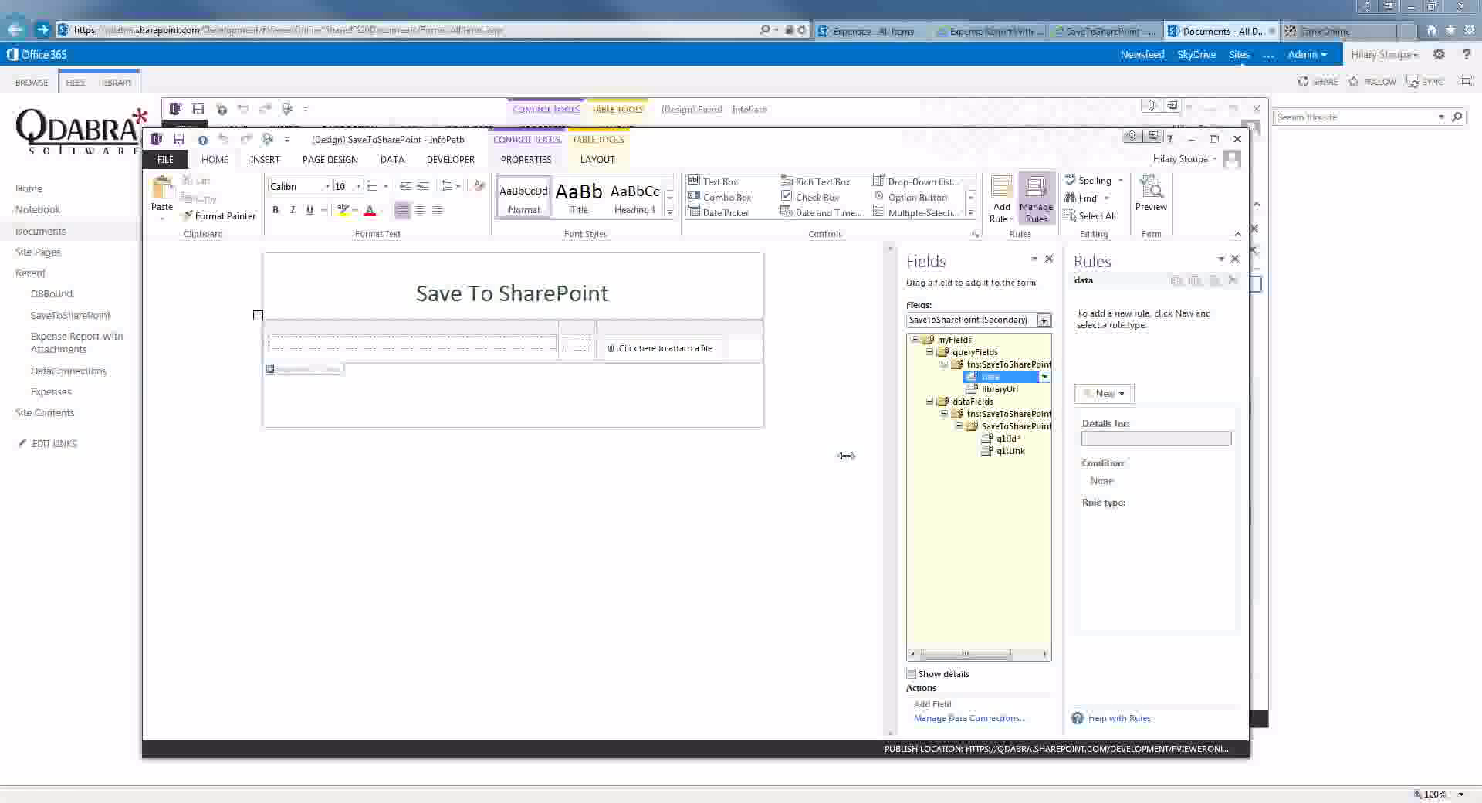
{"action": "left_click_drag", "start_coordinate": [895, 455], "coordinate": [824, 456]}
{"action": "left_click", "coordinate": [946, 450]}
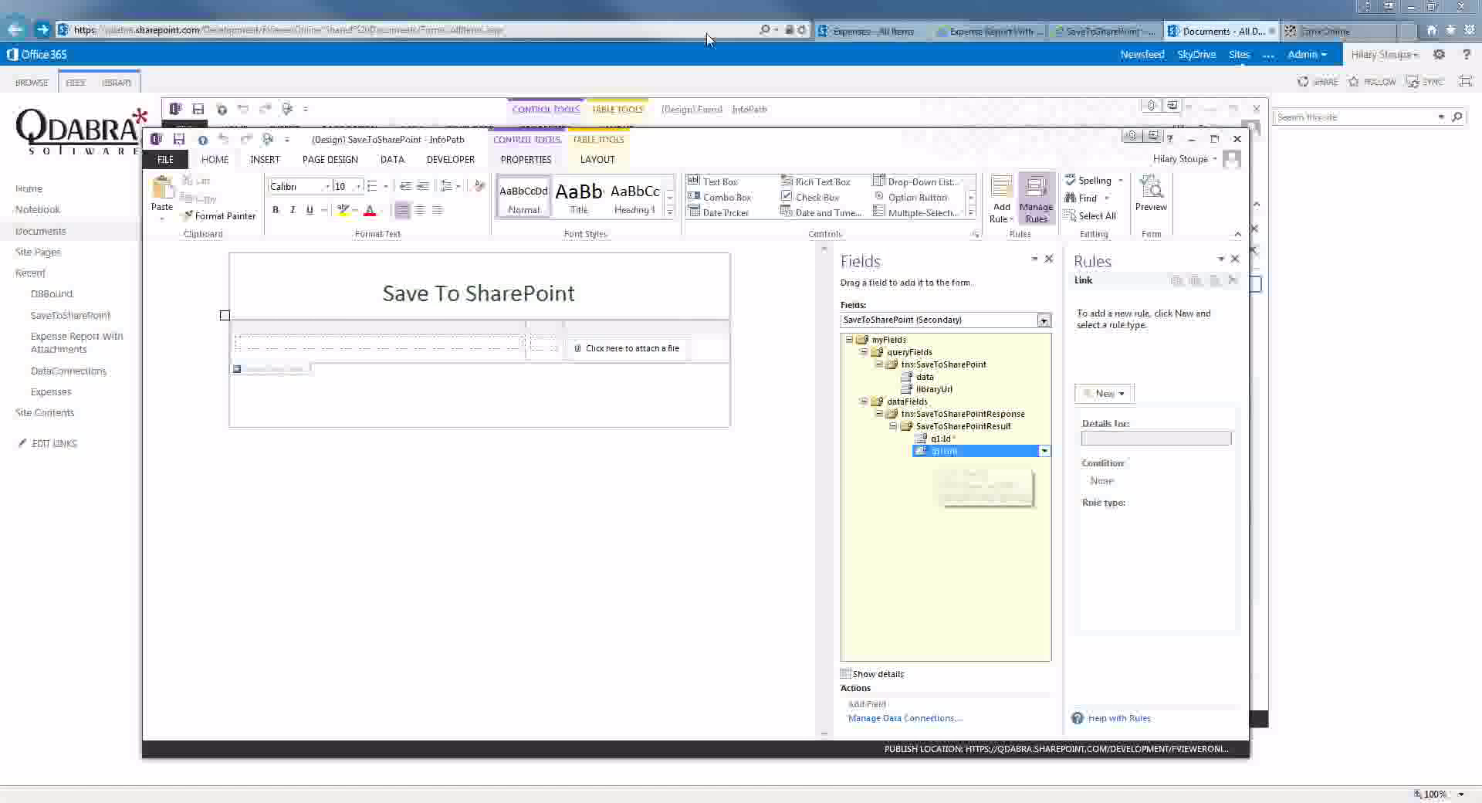
- Return to the browser and compare the filled-in Save To SharePoint form with the file in the Documents library
{"action": "left_click", "coordinate": [1365, 115]}
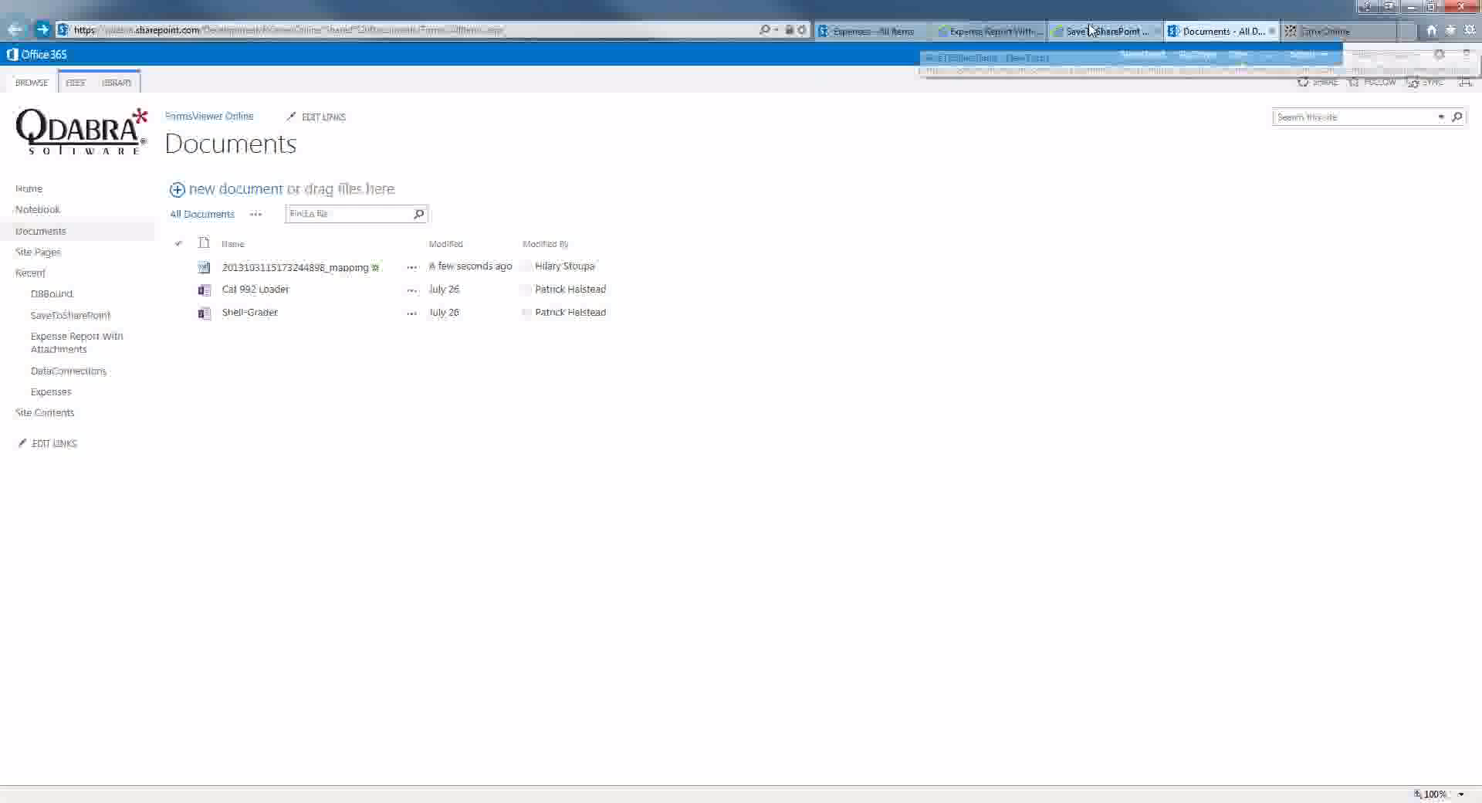
{"action": "left_click", "coordinate": [1090, 30]}
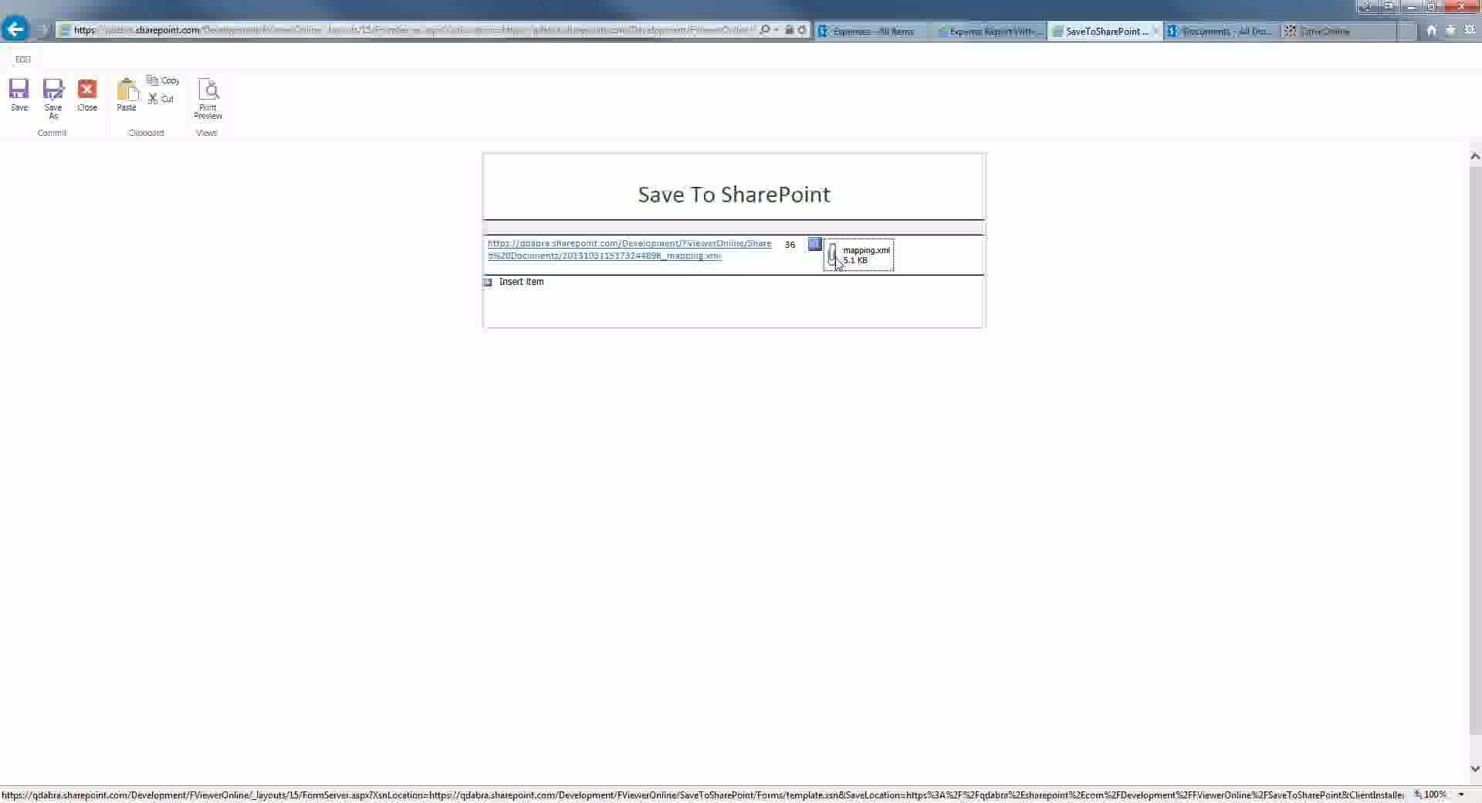
{"action": "left_click", "coordinate": [1218, 31]}
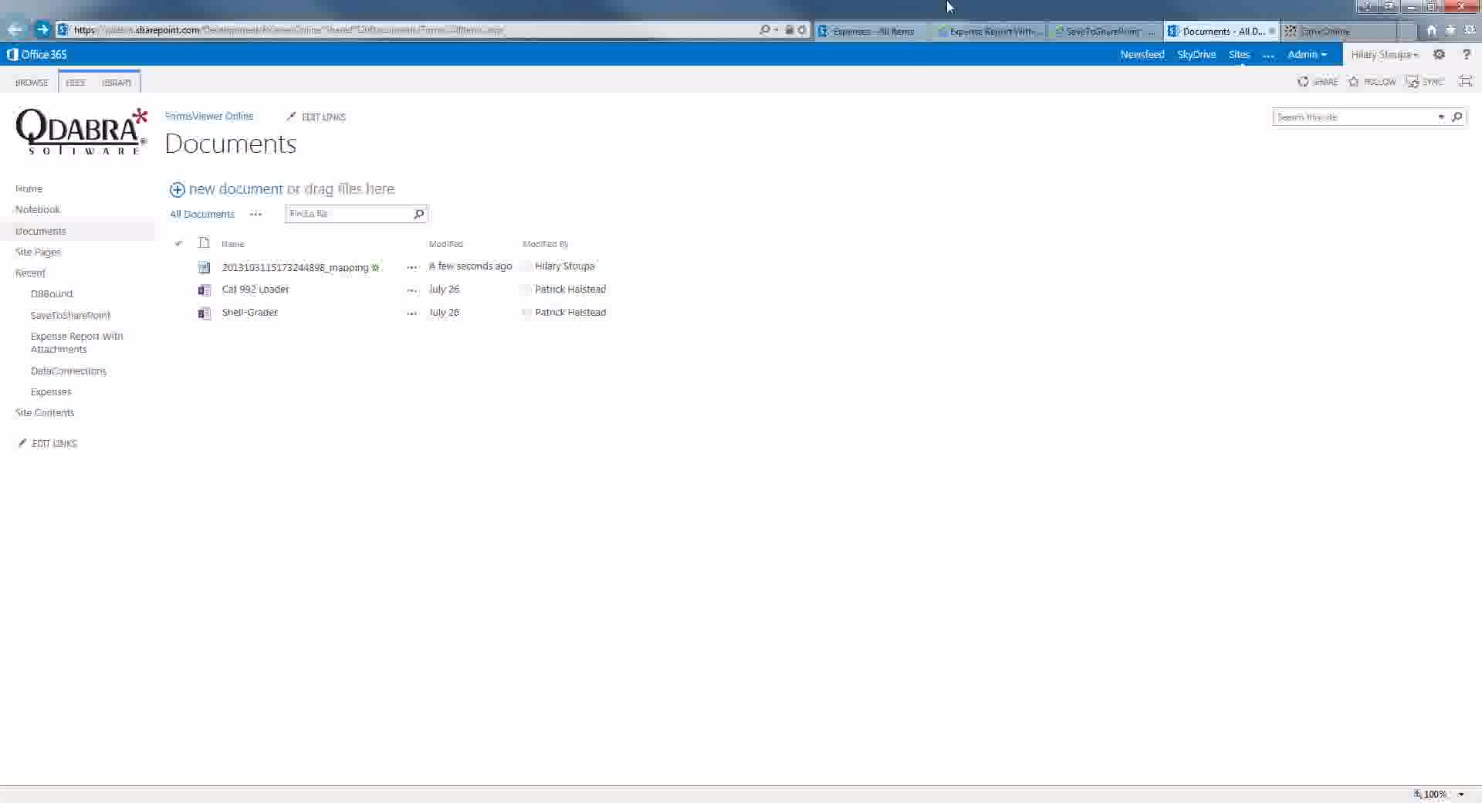
{"action": "left_click", "coordinate": [1079, 45]}
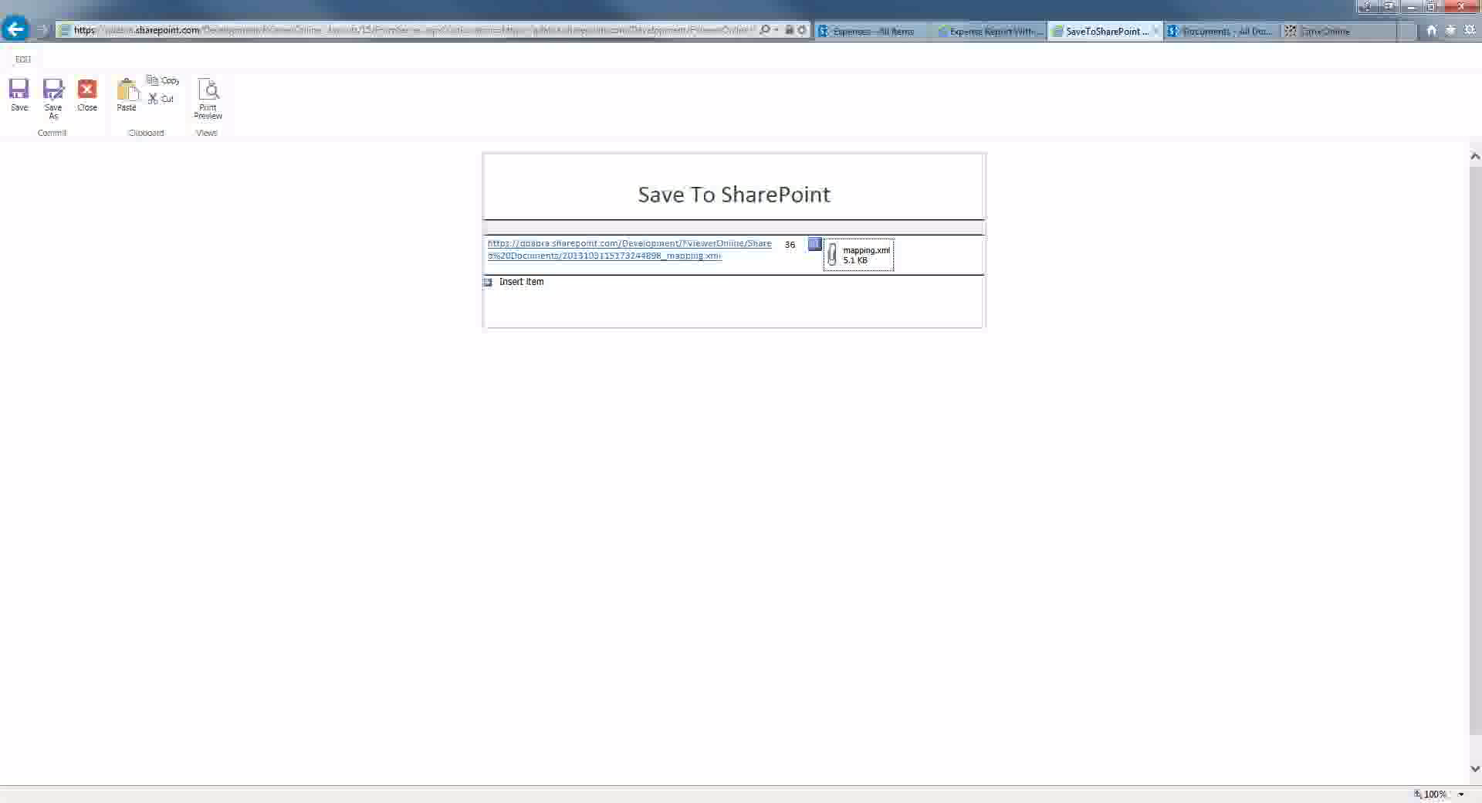
- Switch to the browser page listing the InfoPathAnalytics.svc service operations
{"action": "key", "text": "super+t"}
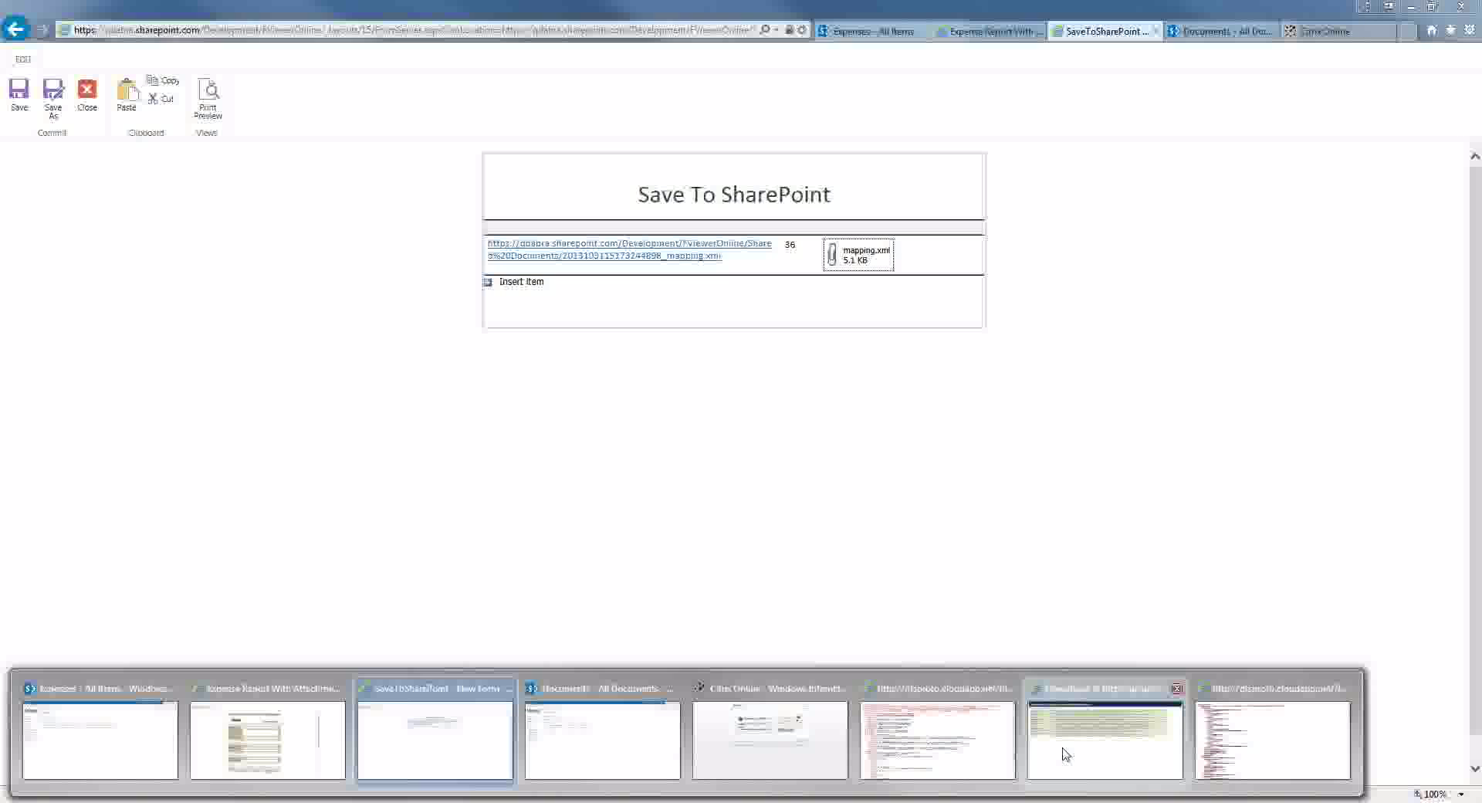
{"action": "mouse_move", "coordinate": [1065, 754]}
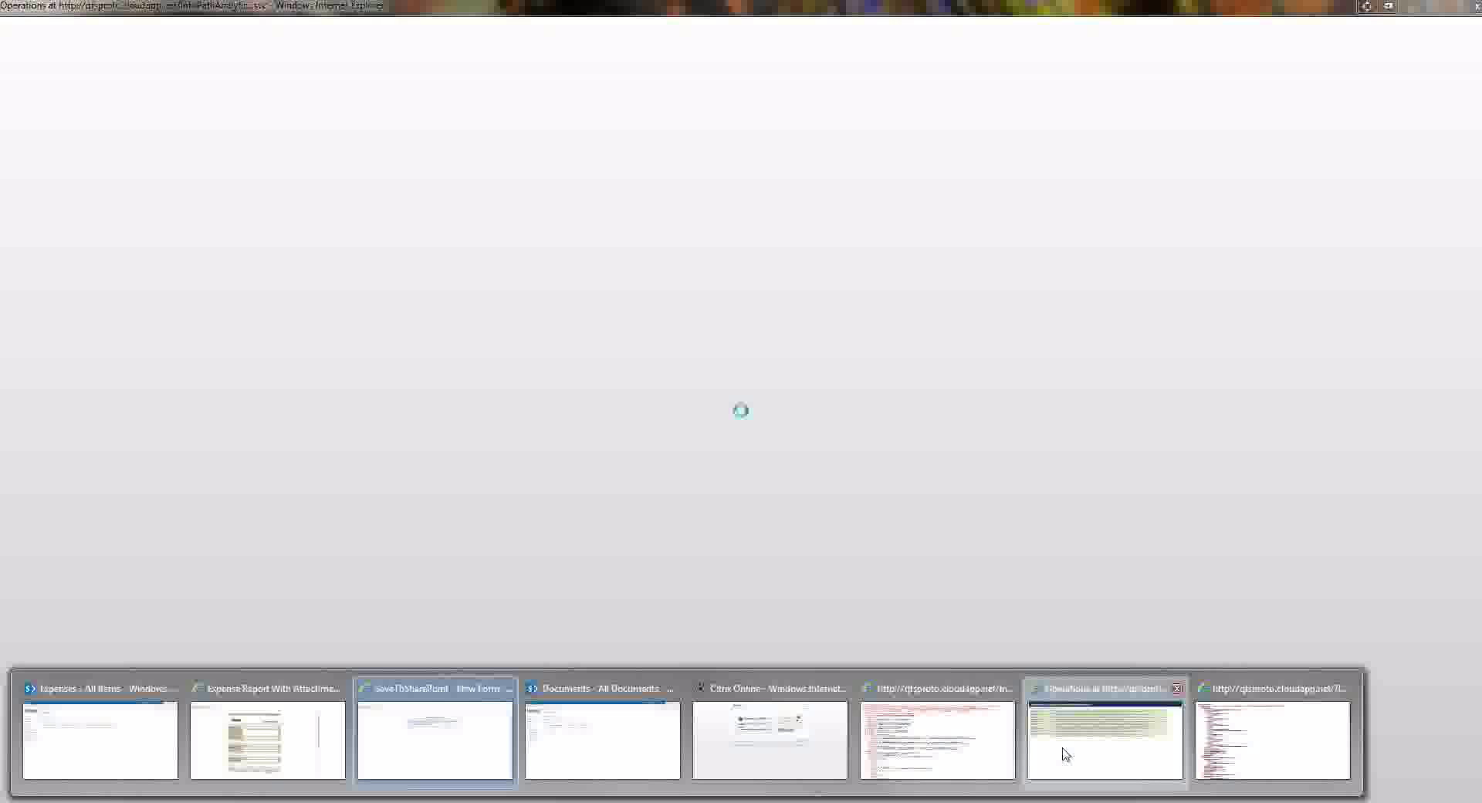
{"action": "left_click", "coordinate": [1065, 754]}
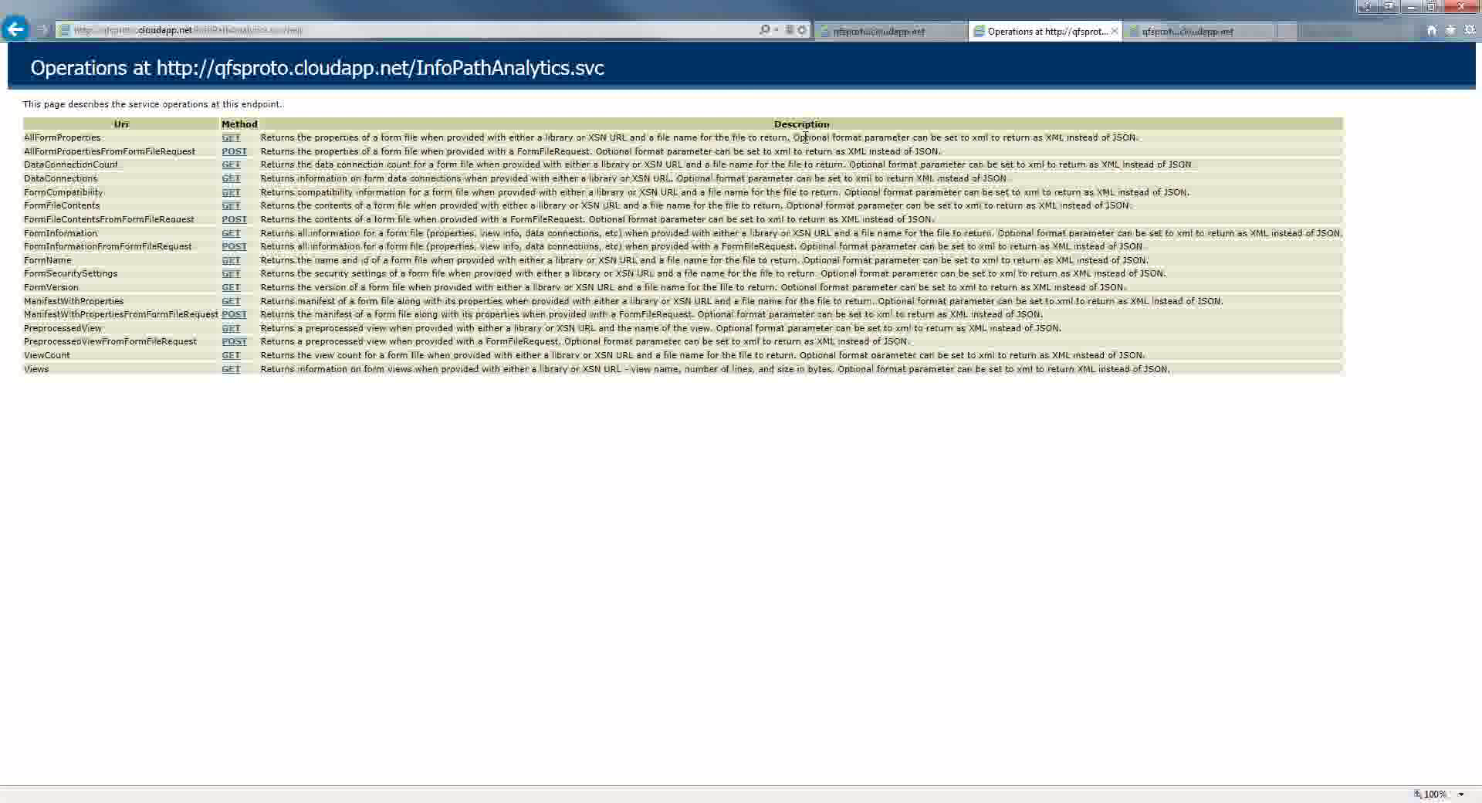
- Review the form and promoted properties in the FormInformation XML output, collapsing the DataConnections node and the first PromotedProperty node
{"action": "left_click", "coordinate": [1180, 36]}
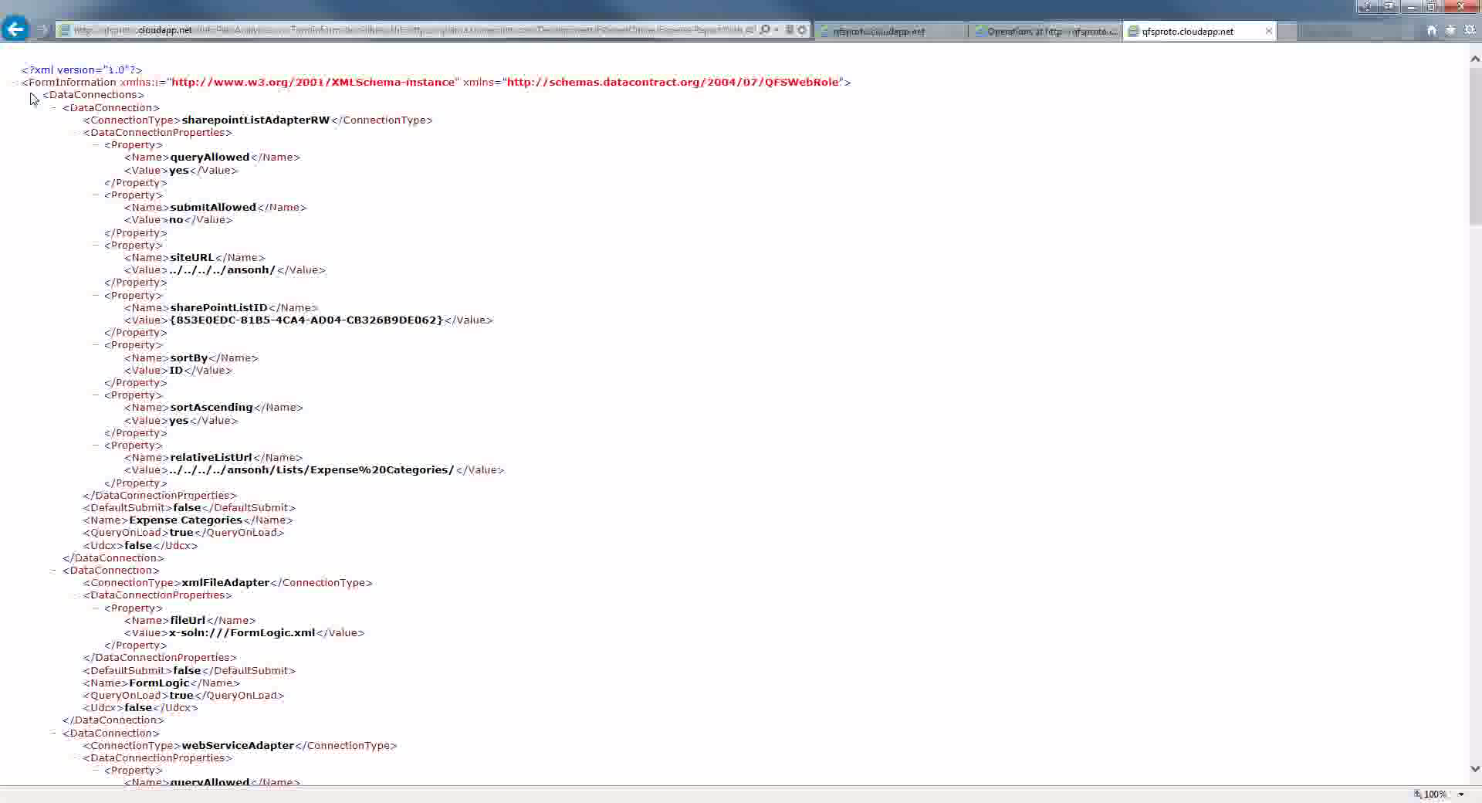
{"action": "left_click", "coordinate": [34, 100]}
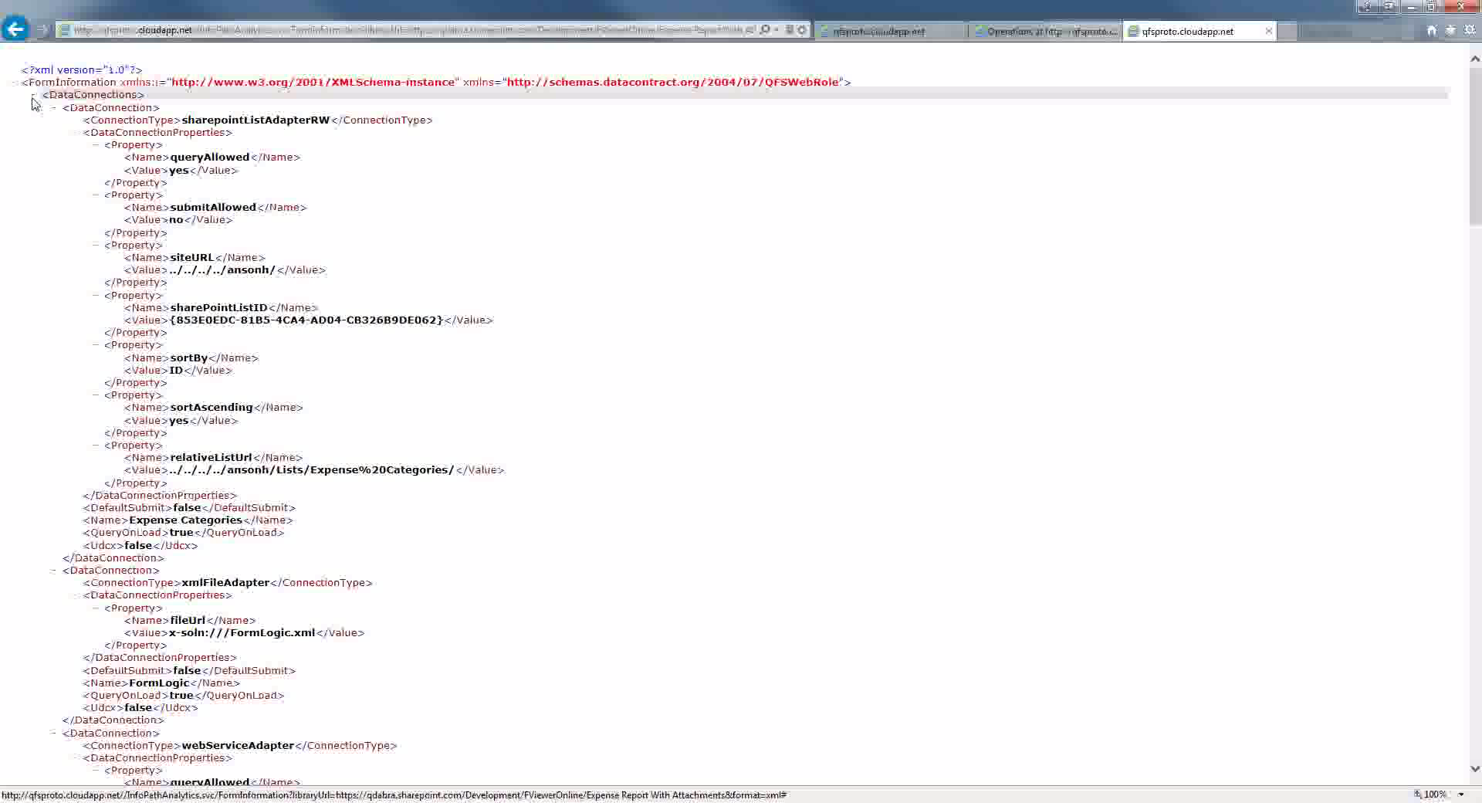
{"action": "left_click", "coordinate": [34, 95]}
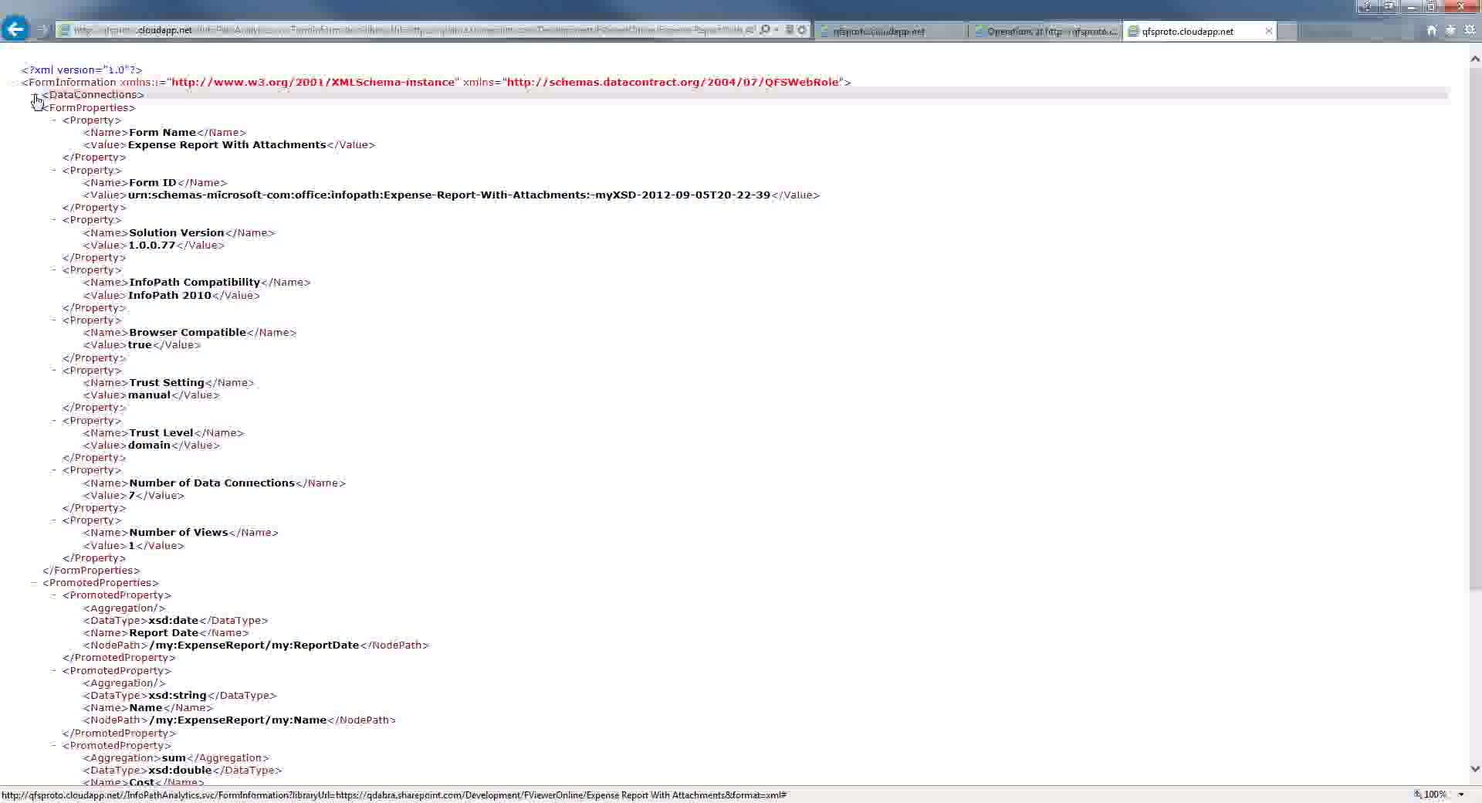
{"action": "left_click", "coordinate": [34, 95]}
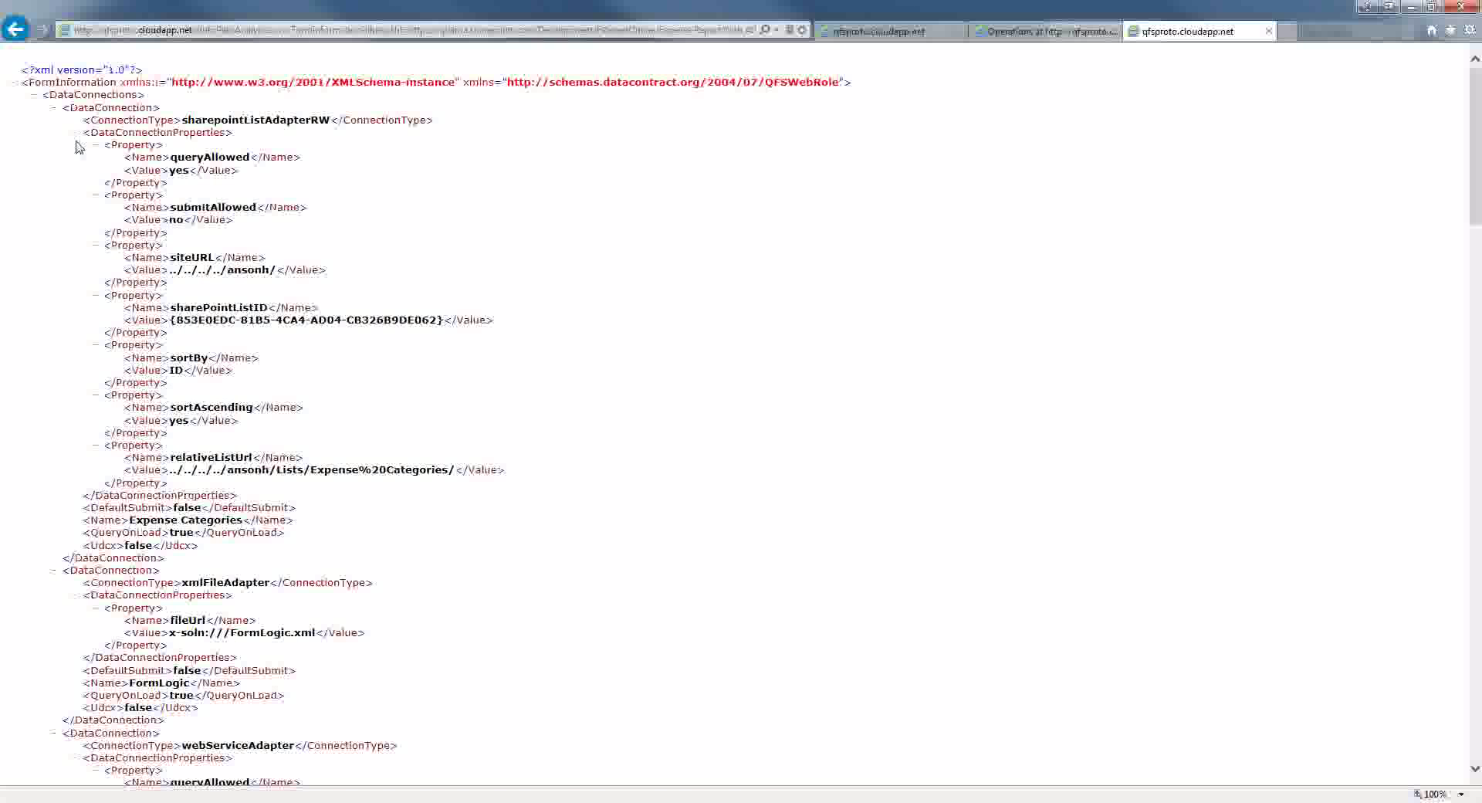
{"action": "left_click", "coordinate": [34, 95]}
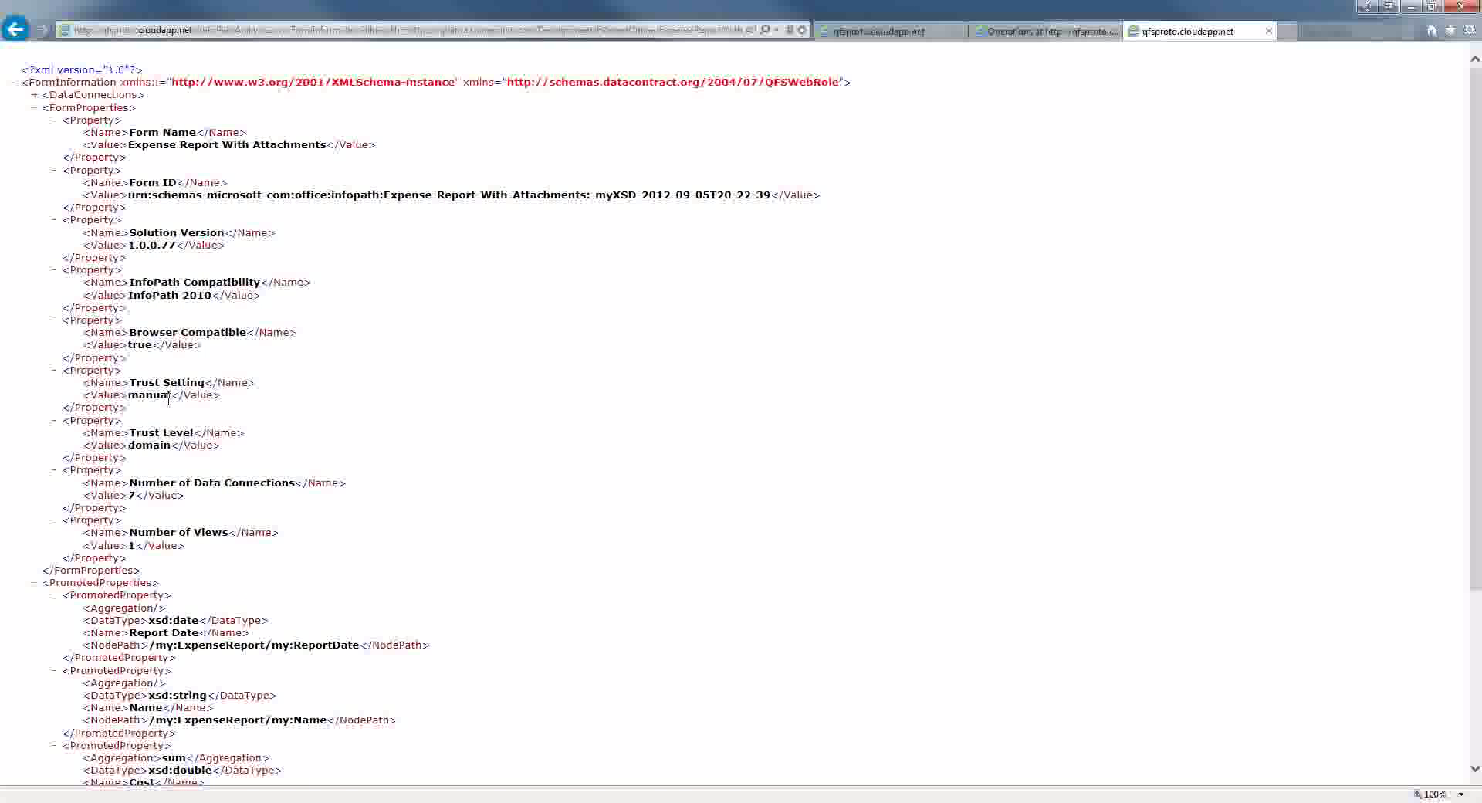
{"action": "left_click", "coordinate": [244, 598]}
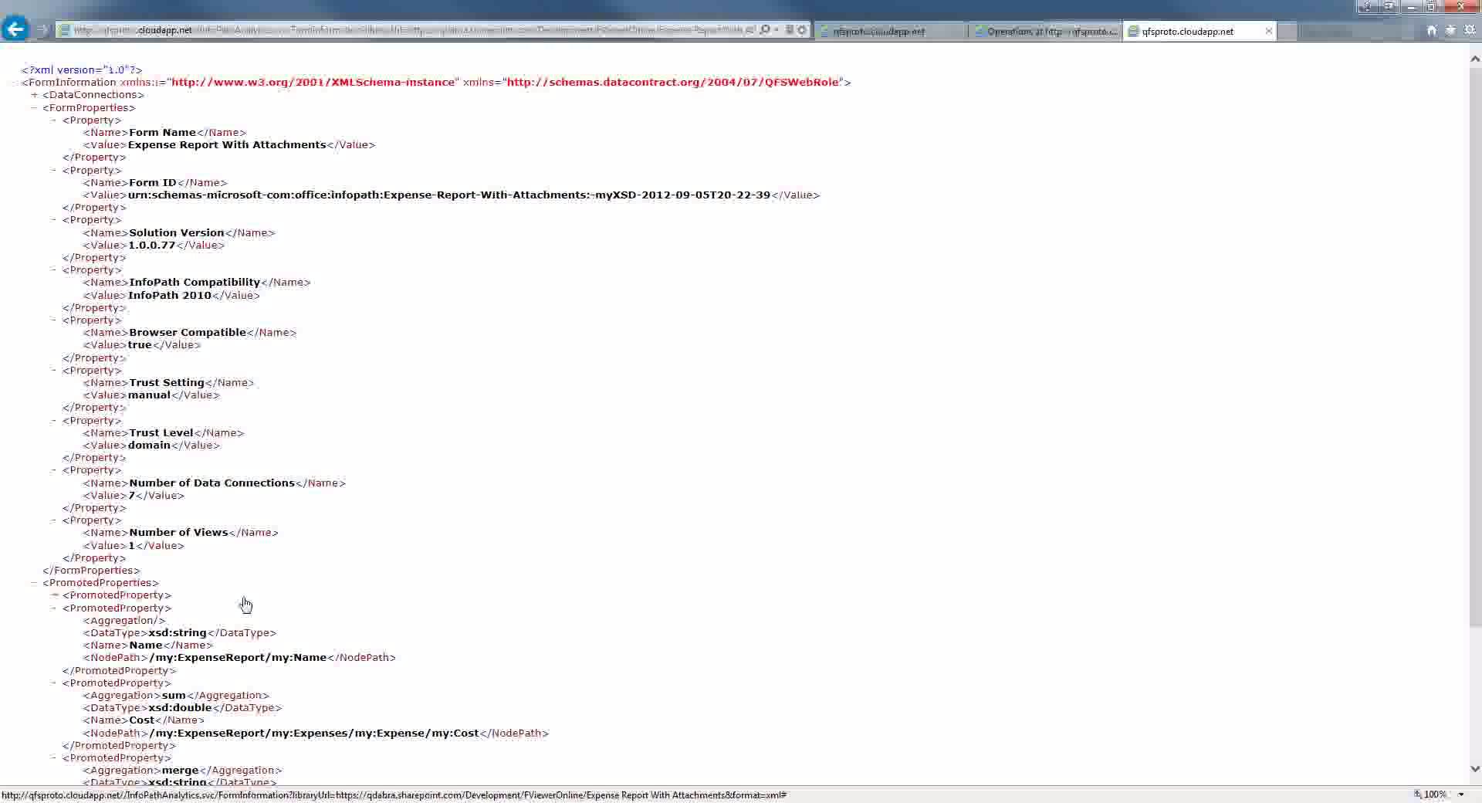
{"action": "scroll", "coordinate": [245, 604], "scroll_direction": "down", "scroll_amount": 3}
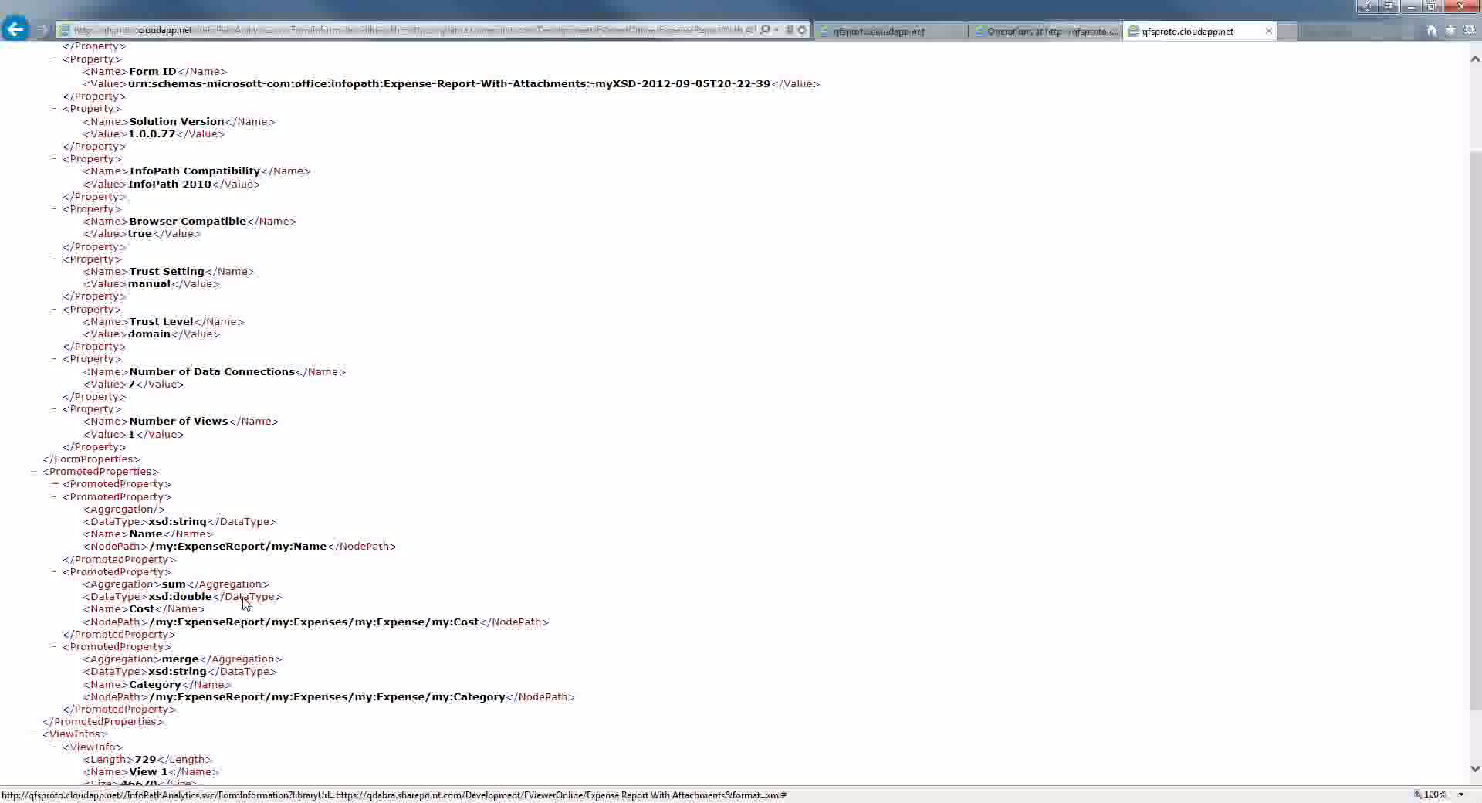
- View the InfoPathUtilities.svc WSDL page in the browser and switch to the expense report form design in InfoPath
{"action": "scroll", "coordinate": [244, 603], "scroll_direction": "down", "scroll_amount": 2}
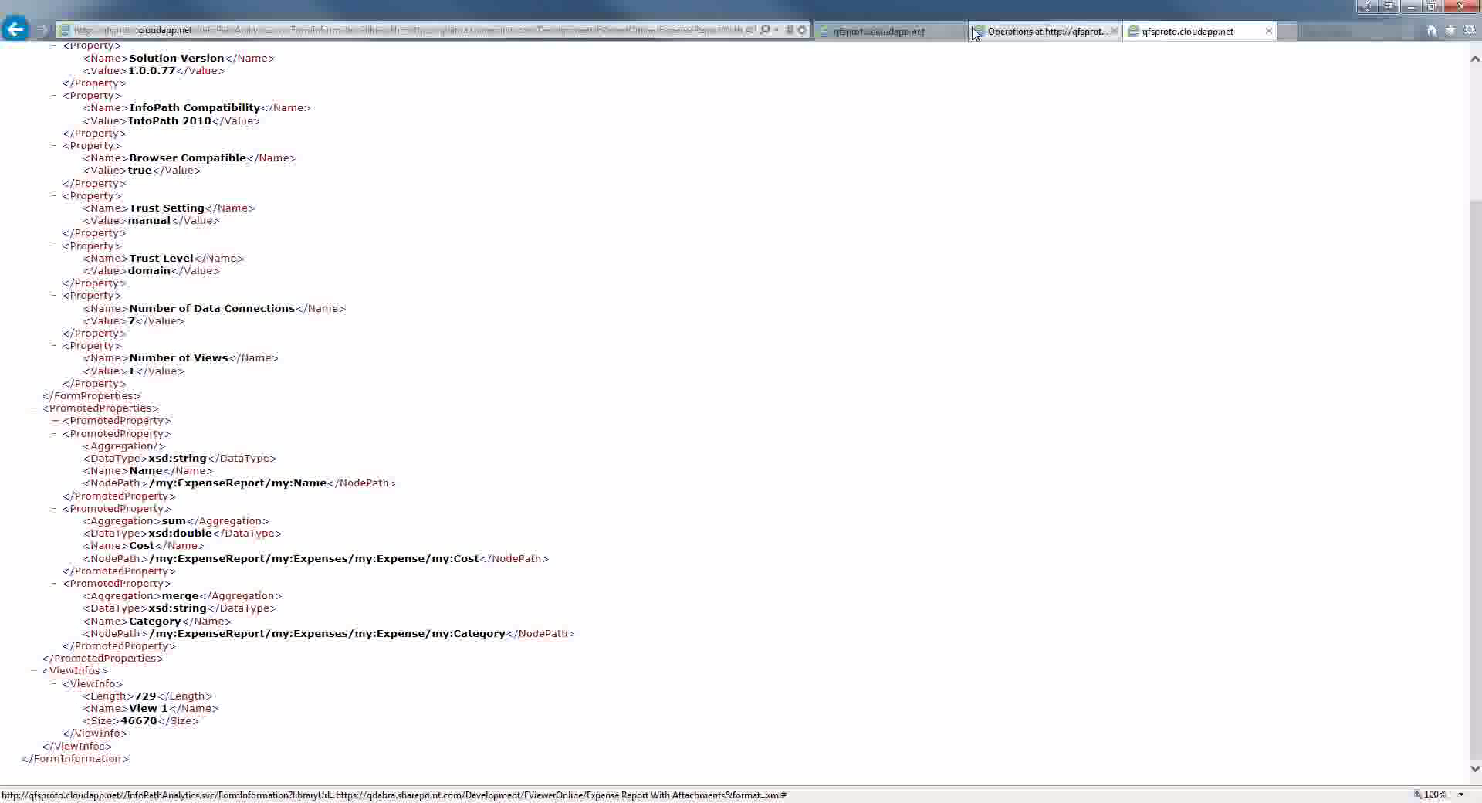
{"action": "left_click", "coordinate": [930, 37]}
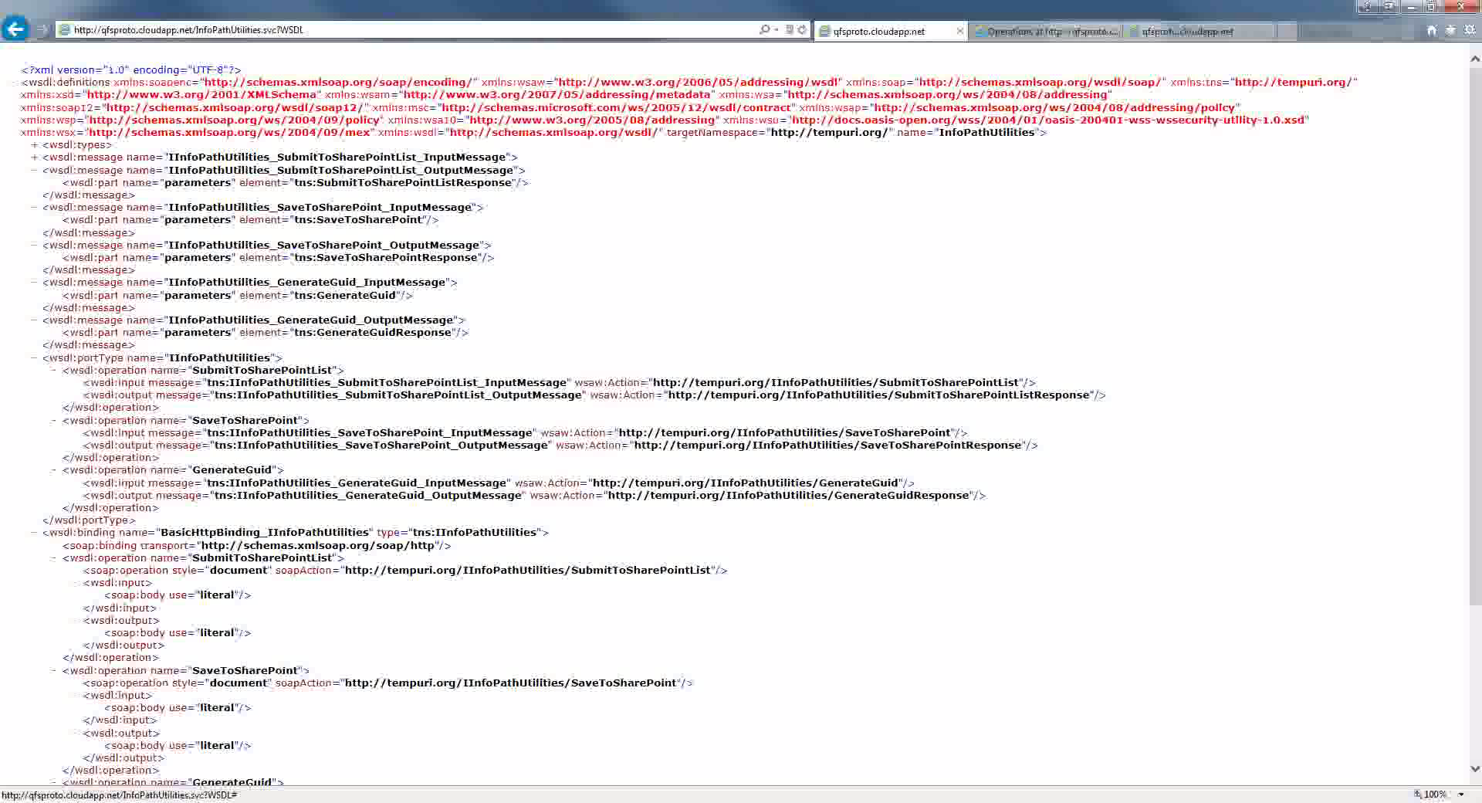
{"action": "mouse_move", "coordinate": [641, 800]}
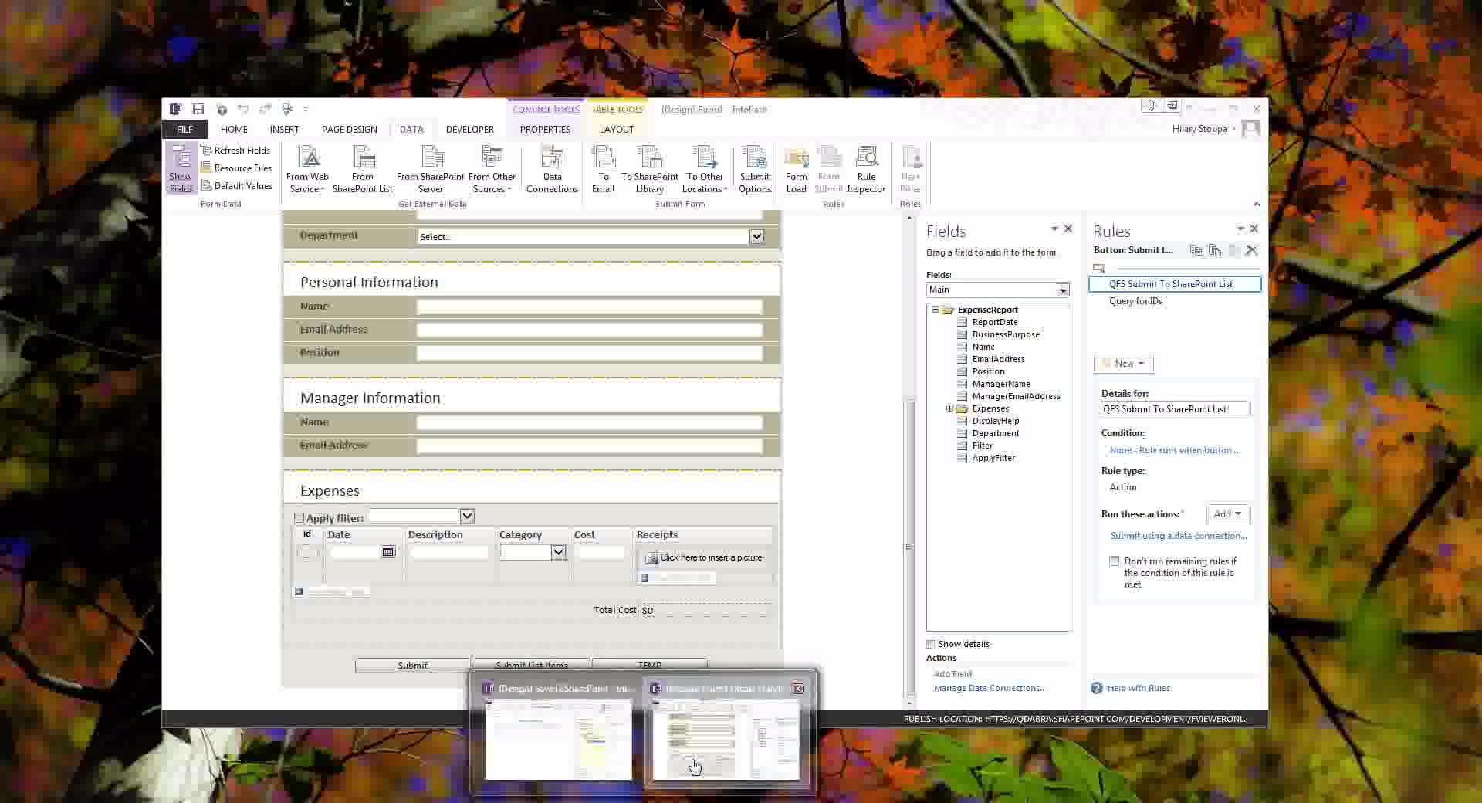
{"action": "left_click", "coordinate": [693, 764]}
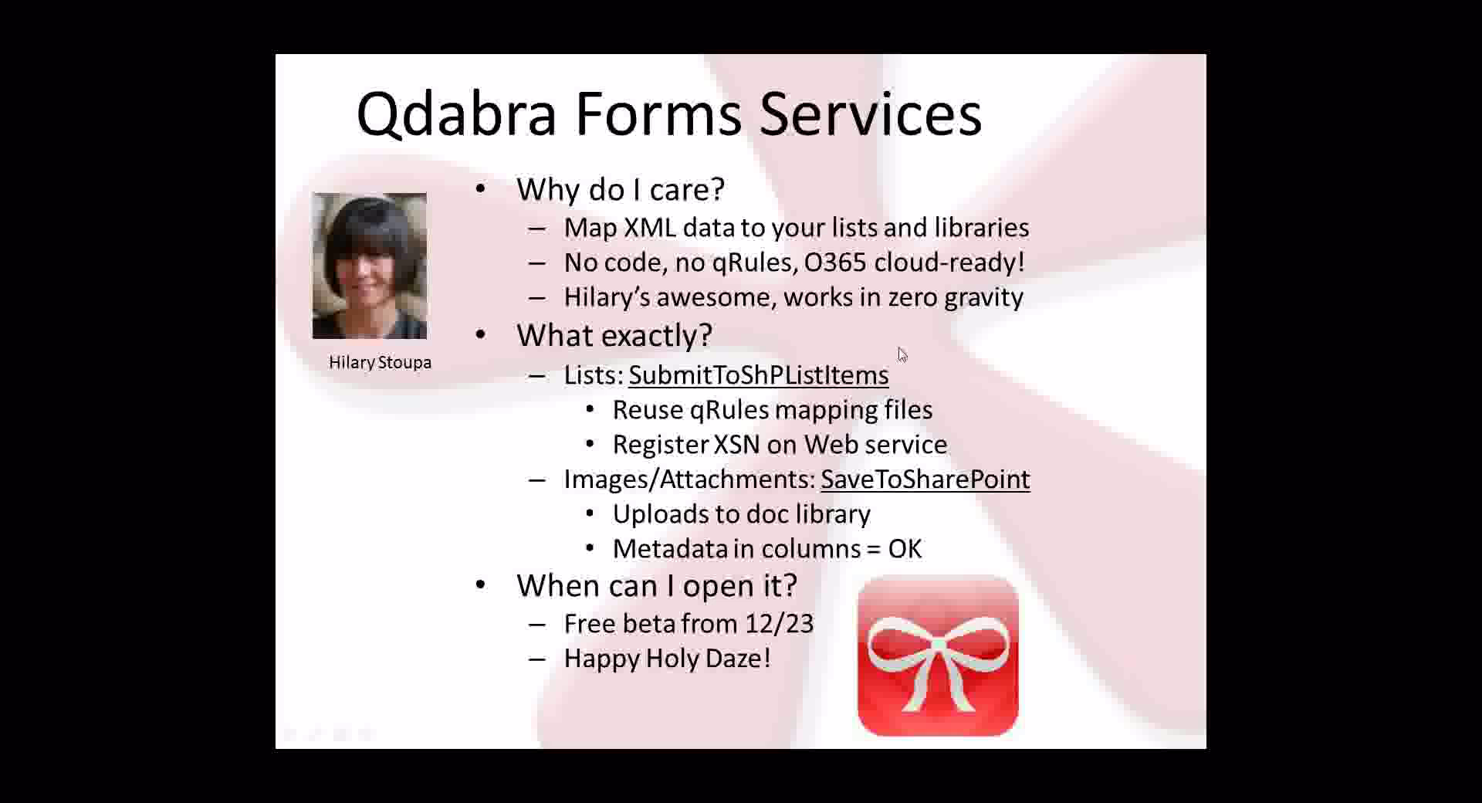
{"action": "key", "text": "Right"}
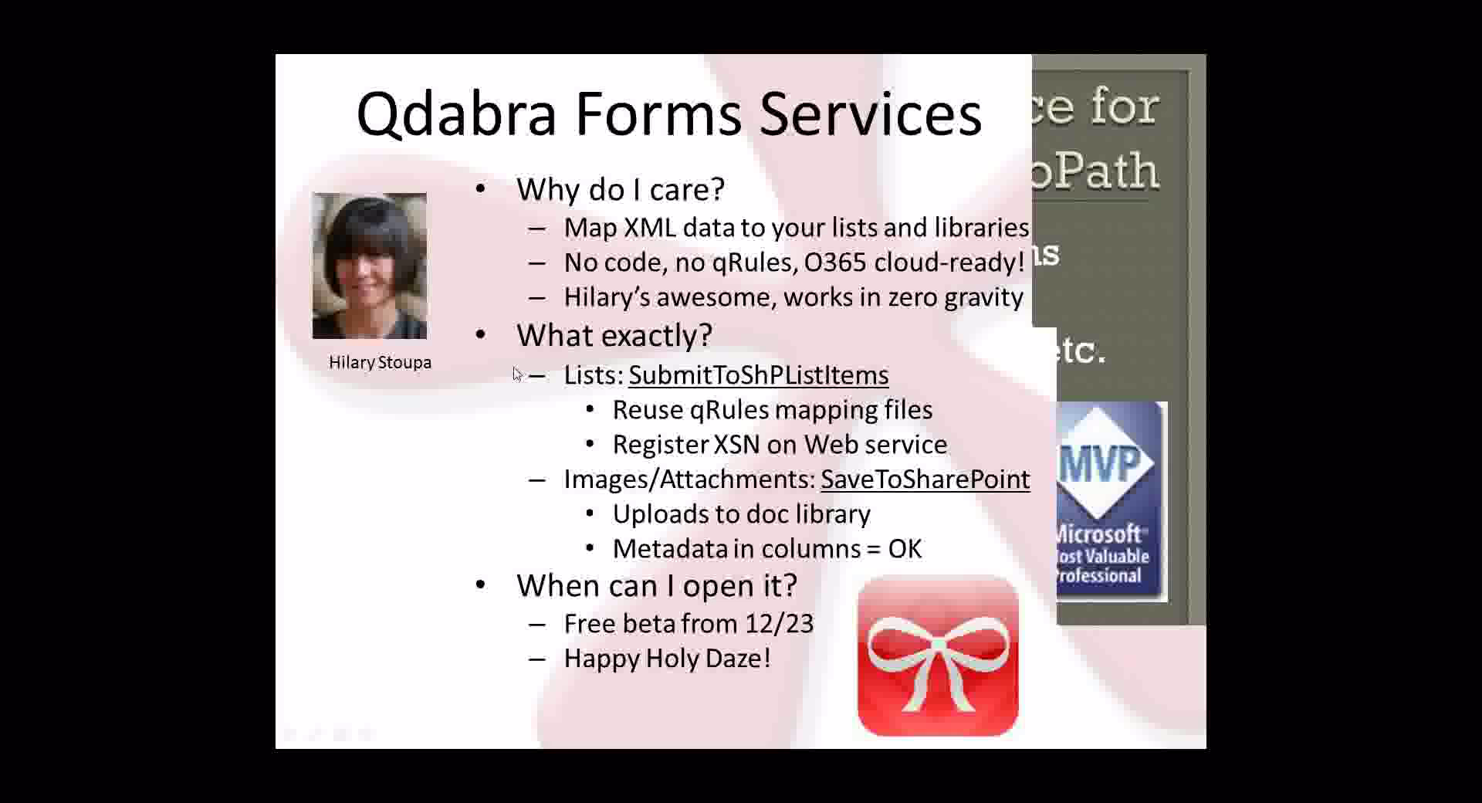
{"action": "key", "text": "Right"}
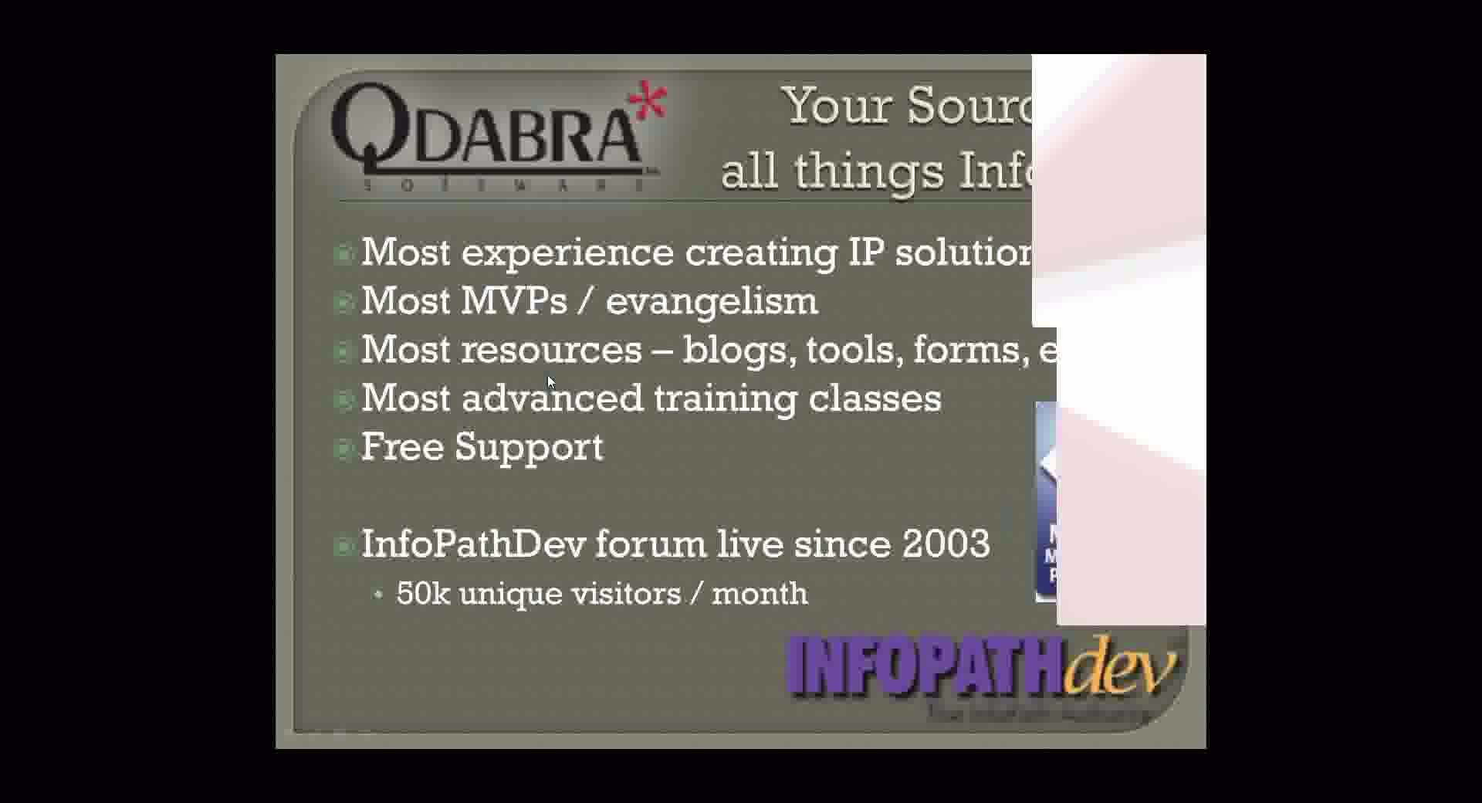